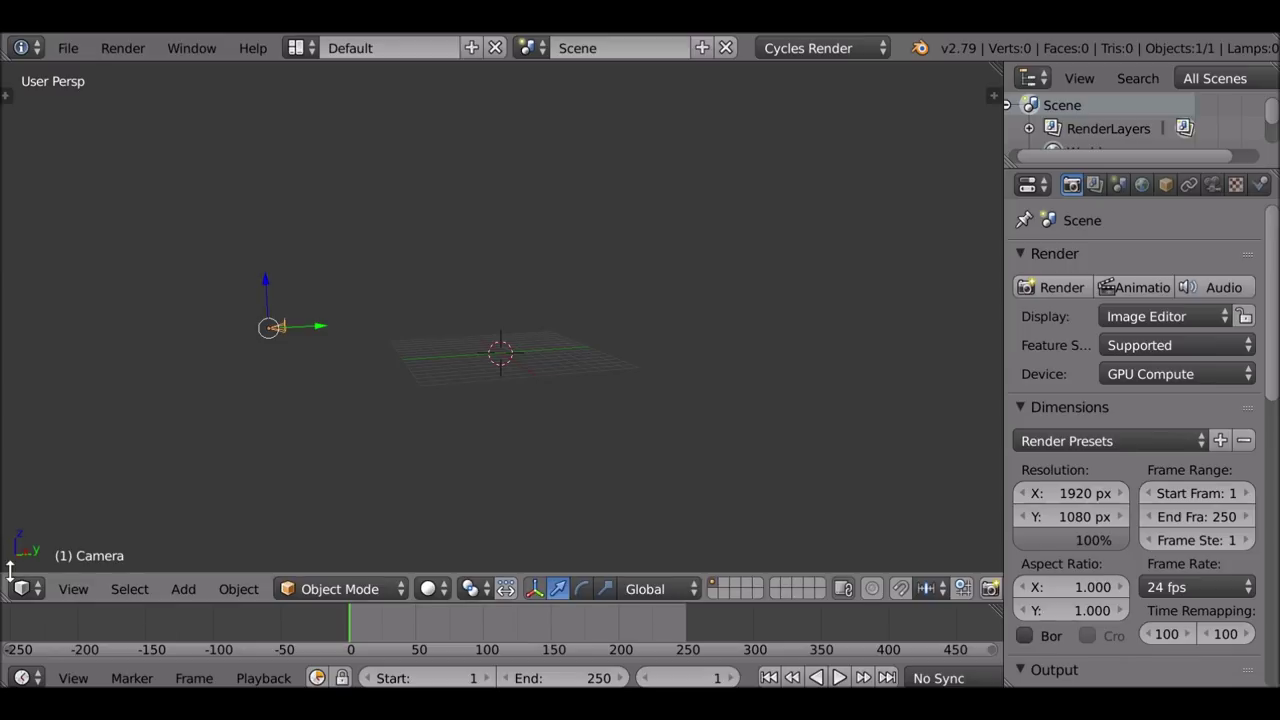
Step: Switch the 3D viewport to the Node Editor's compositing tree and enable Use Nodes and Backdrop
click(22, 588)
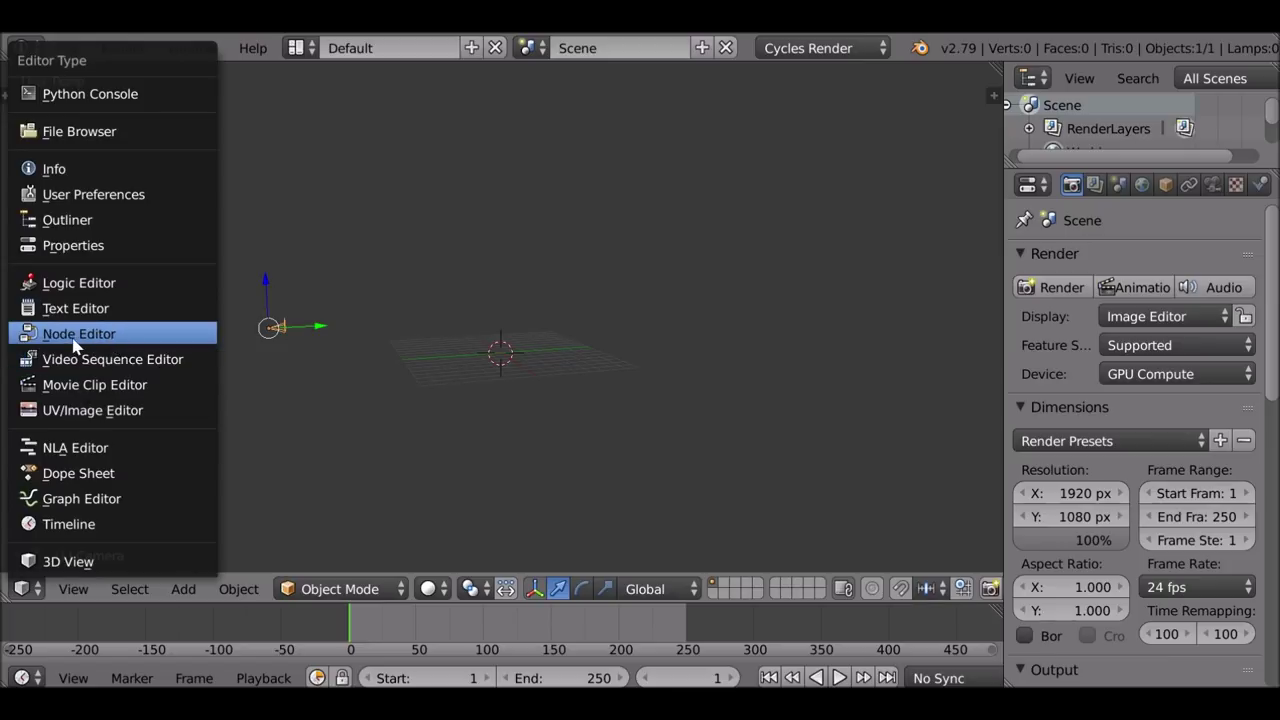
click(163, 336)
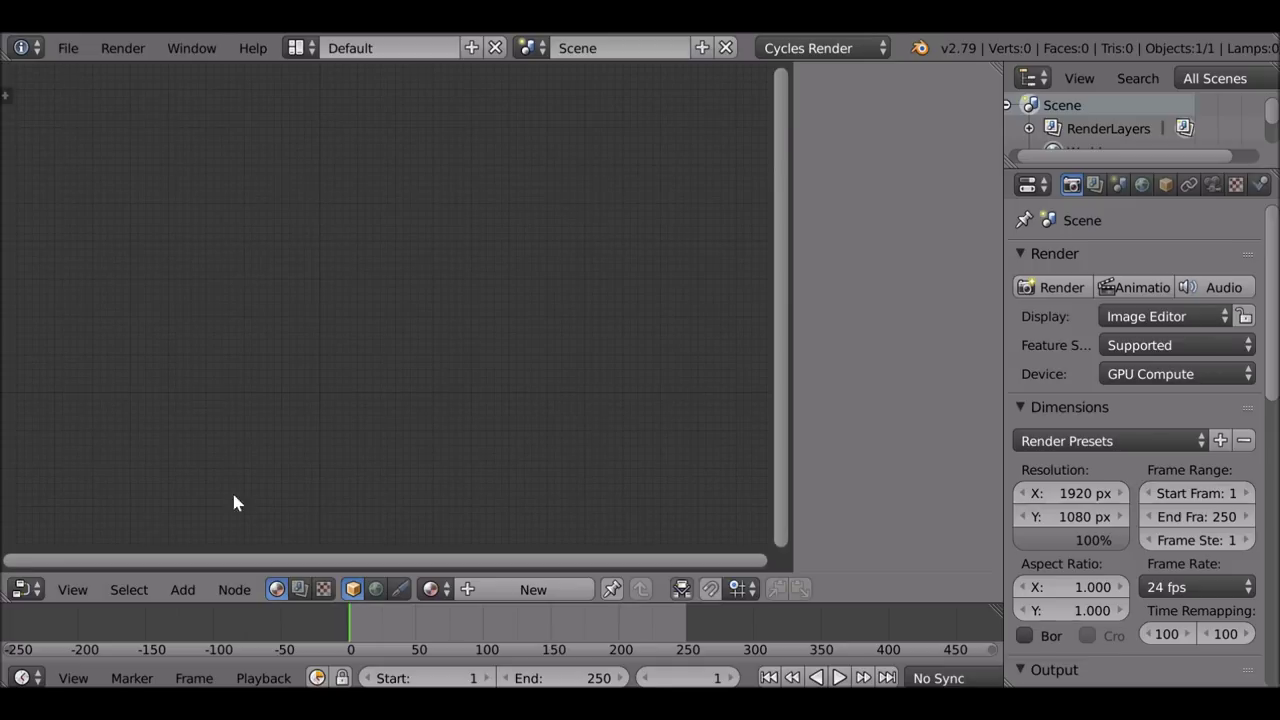
click(298, 589)
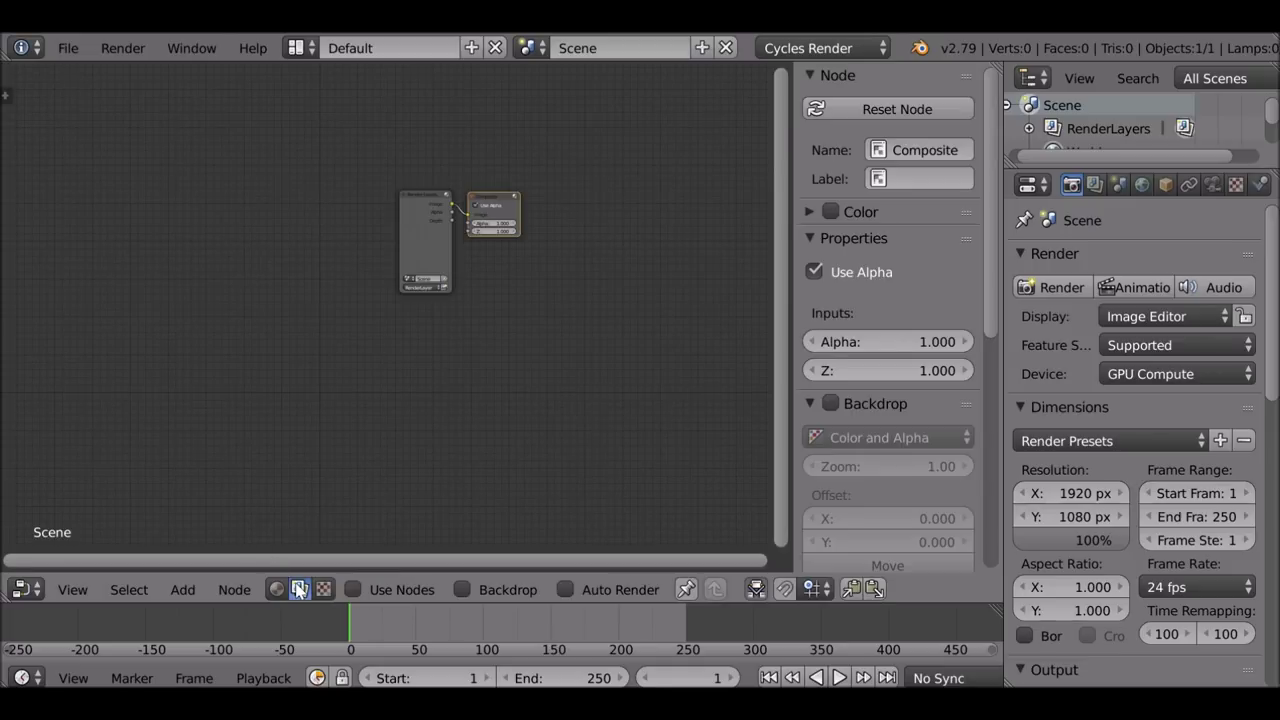
click(366, 593)
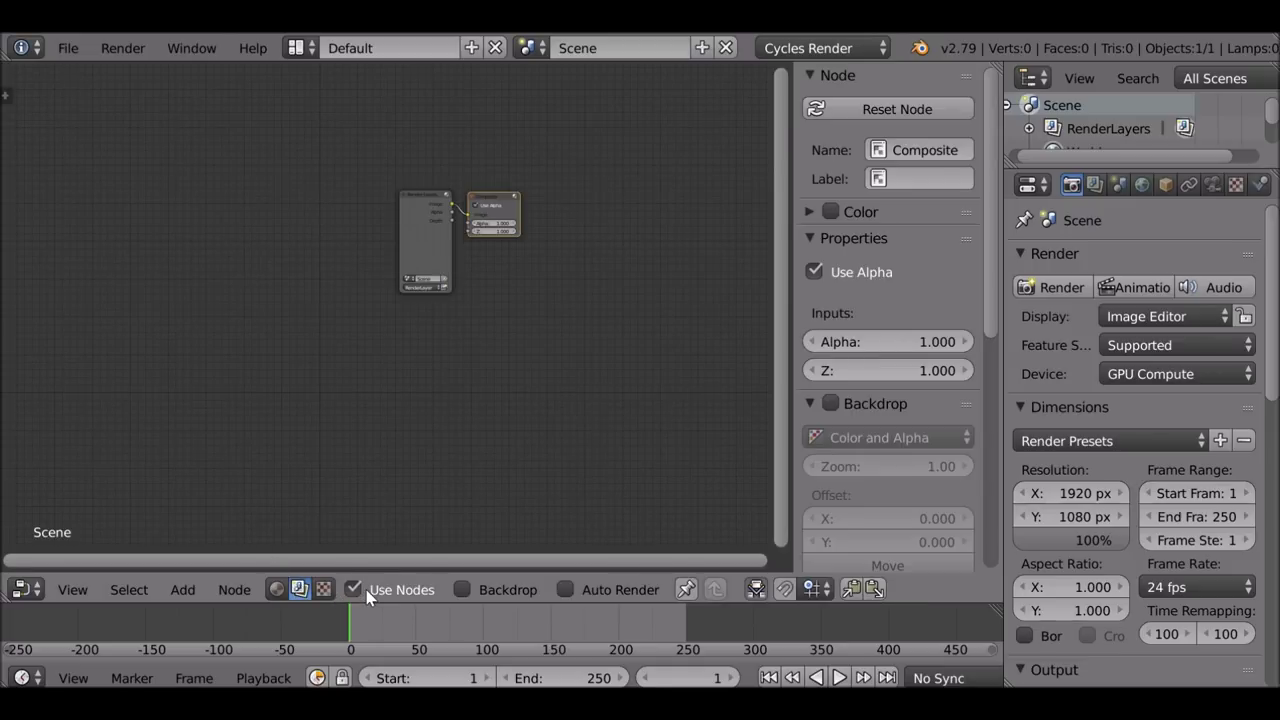
click(462, 590)
scroll(502, 281, up, 2)
middle_drag(502, 281, 447, 352)
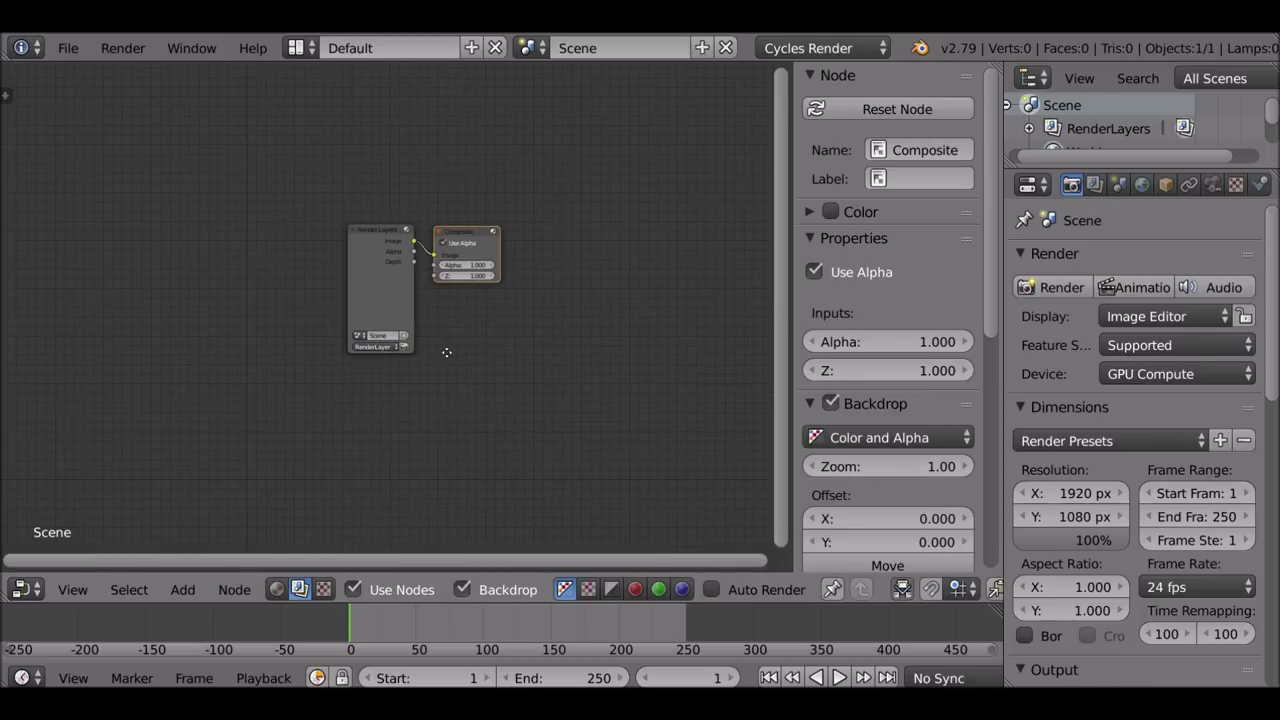
Step: Convert the Render Layers node to a Movie Clip input node and place it farther from the Composite node
drag(385, 282, 339, 266)
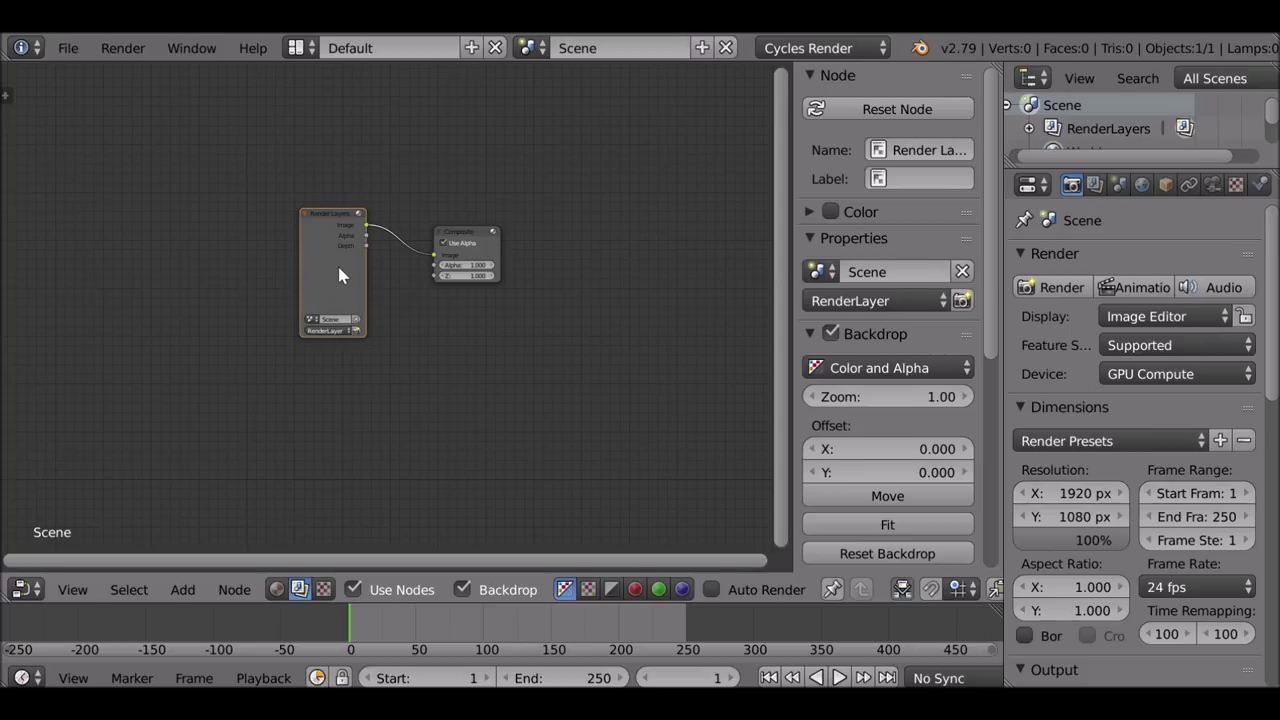
key(shift+s)
mouse_move(340, 272)
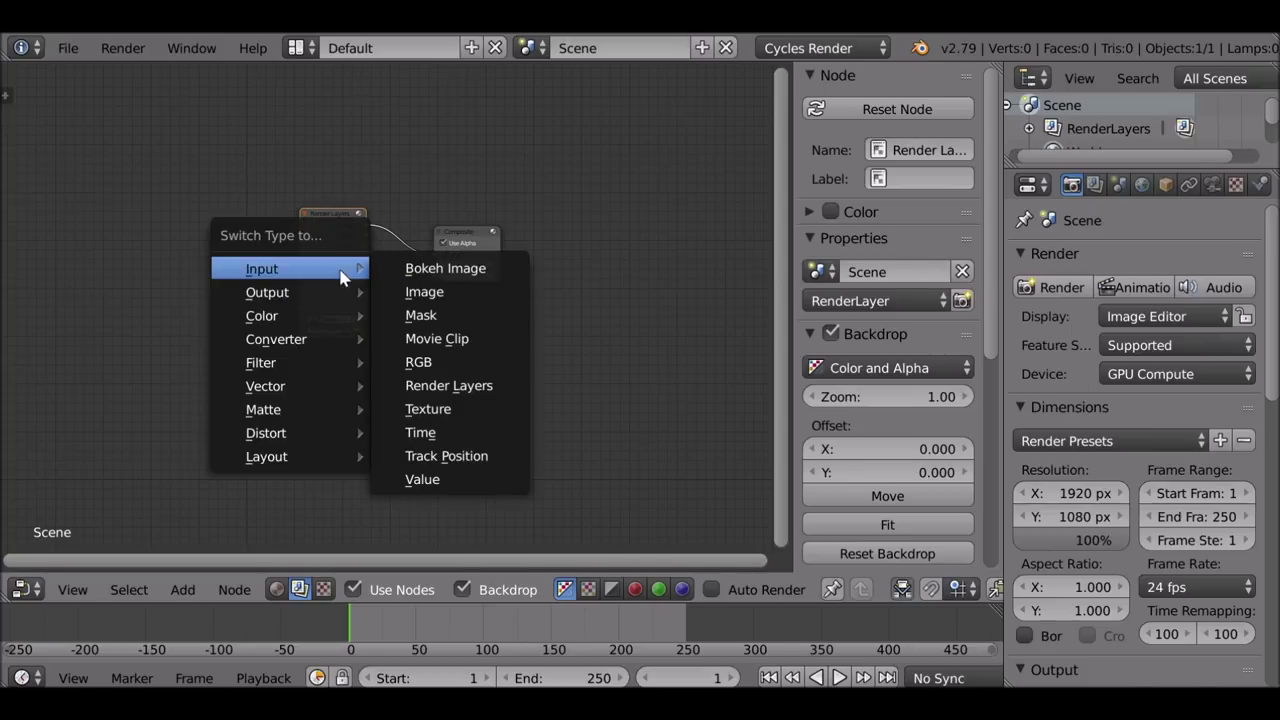
click(450, 338)
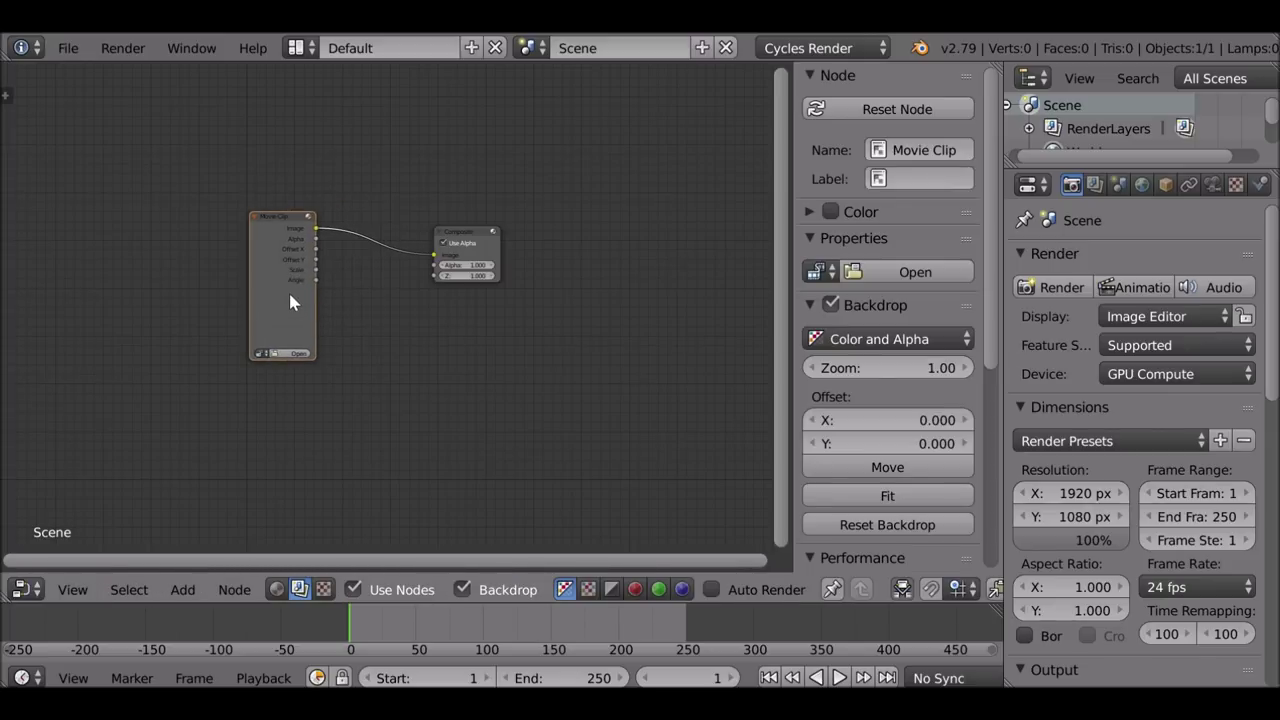
drag(290, 302, 244, 288)
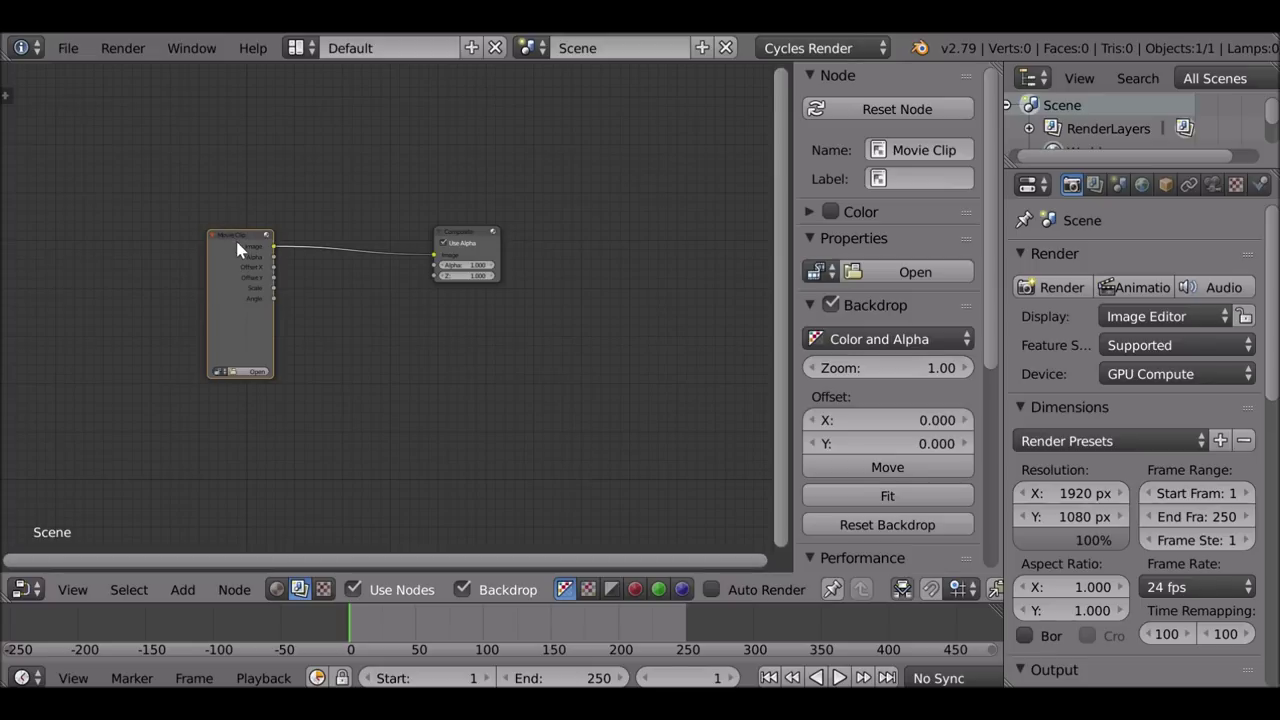
Step: Connect a Viewer node to the Movie Clip's image output and arrange it above the Composite node
ctrl+shift+click(237, 245)
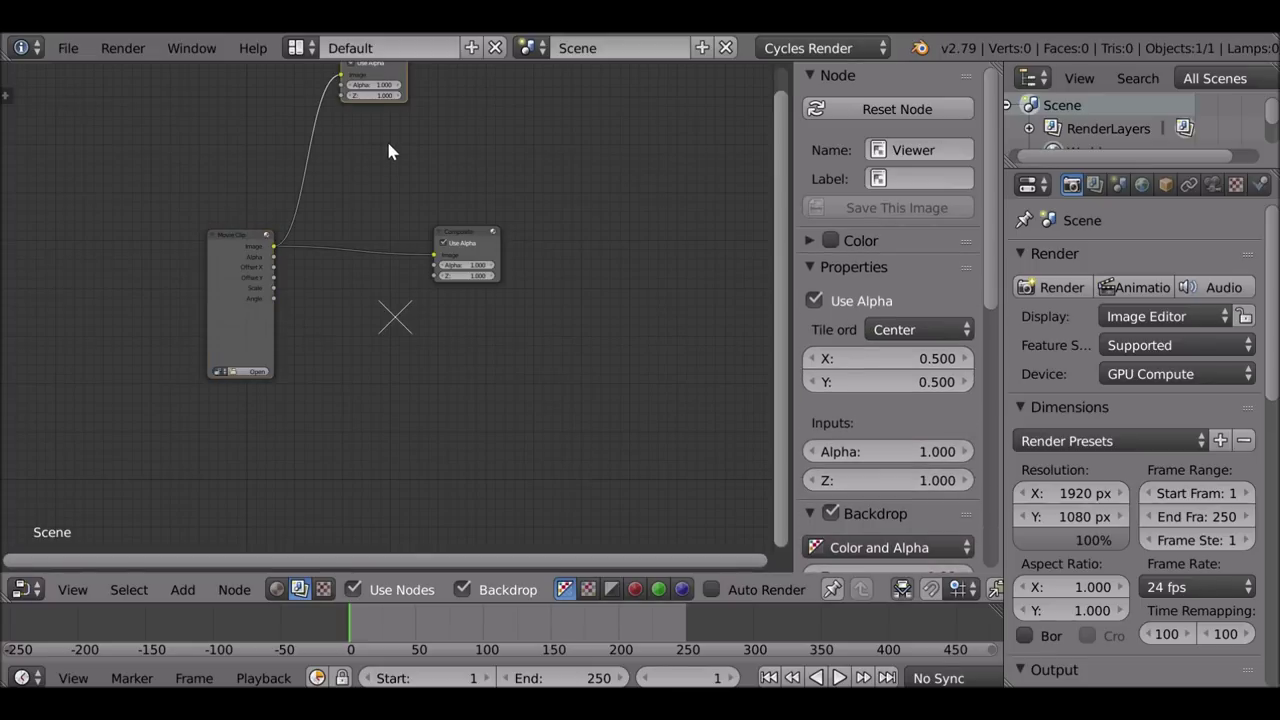
key(g)
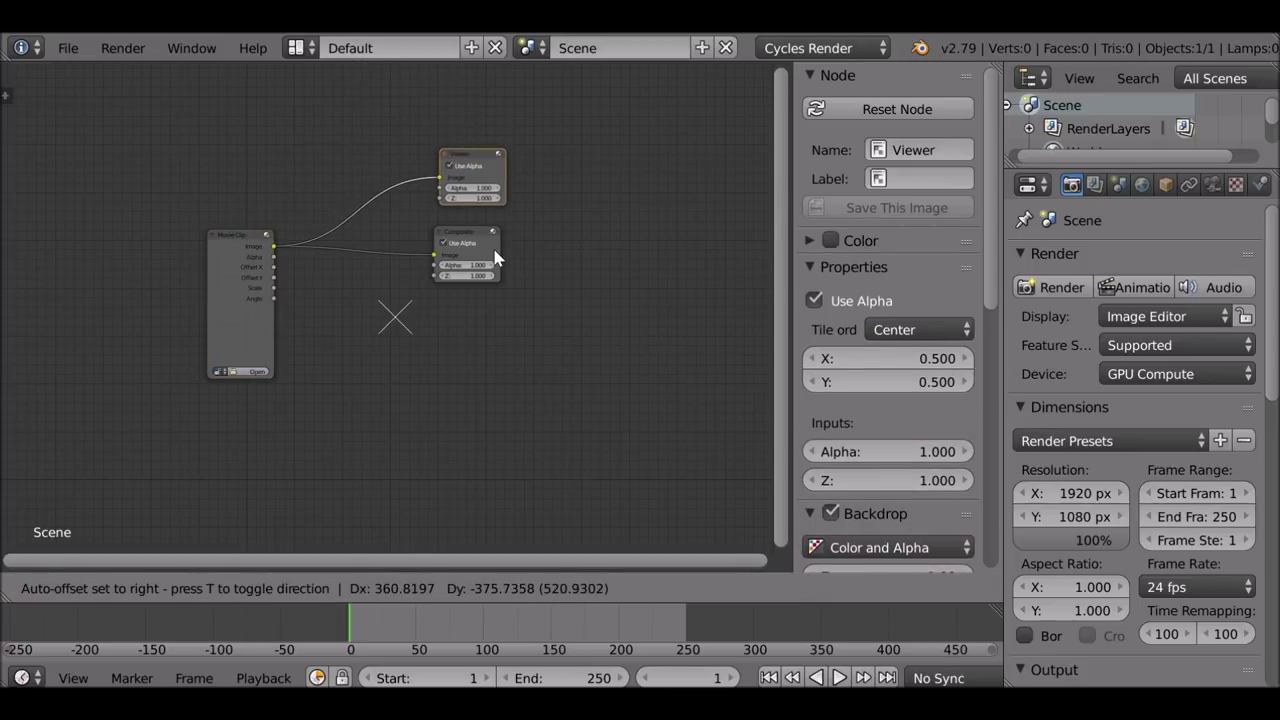
click(493, 257)
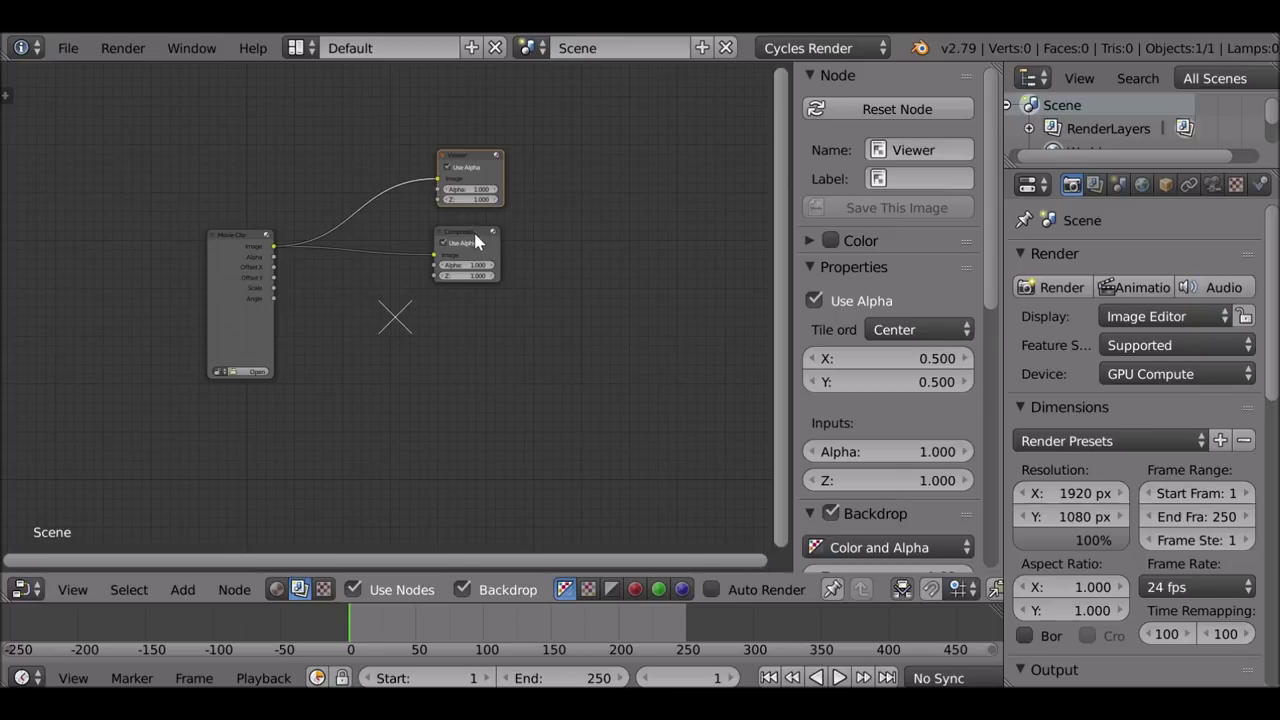
drag(474, 236, 511, 232)
Step: Reposition the Movie Clip node and load the 0001-0130.avi footage into it
drag(242, 341, 232, 302)
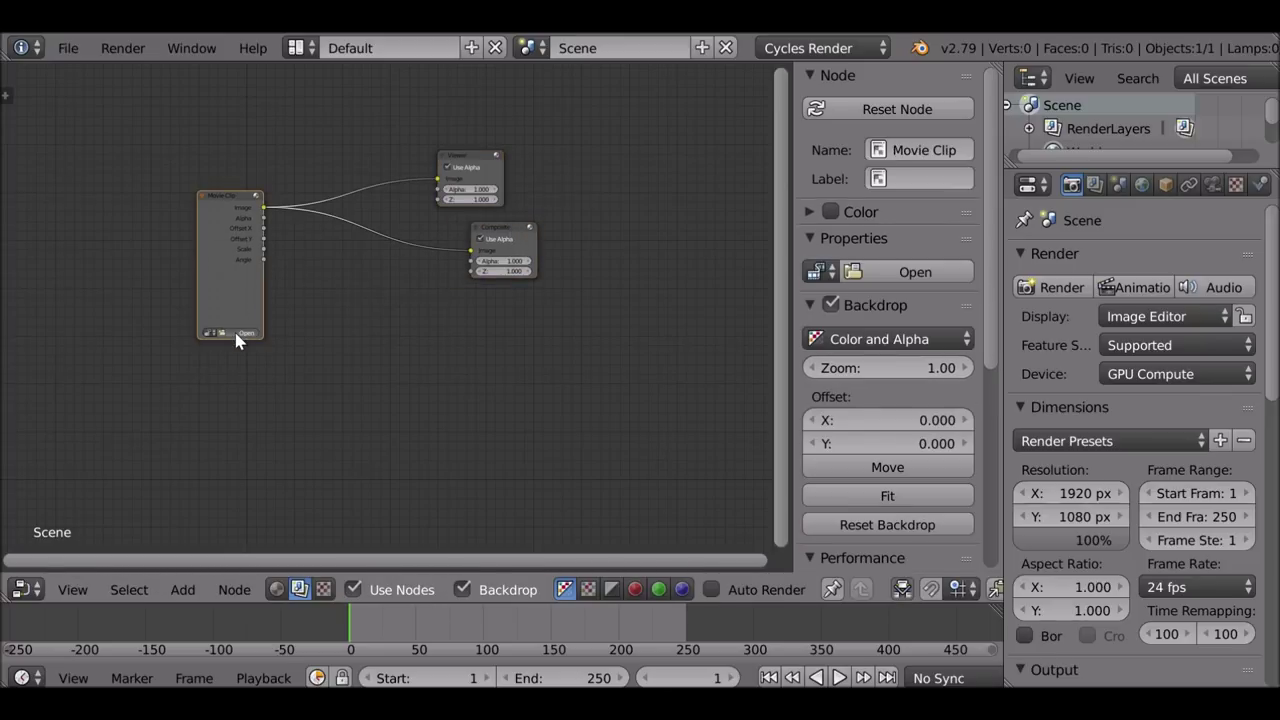
click(236, 333)
scroll(55, 212, down, 2)
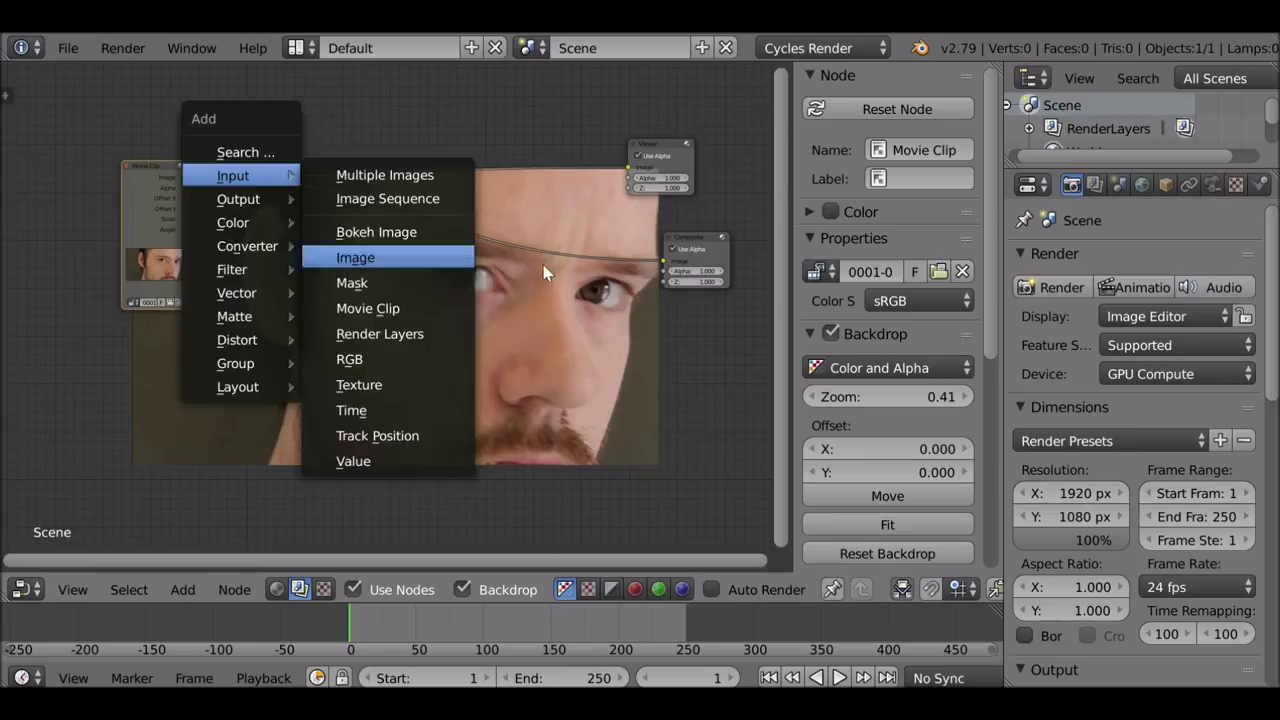
key(shift+a)
mouse_move(288, 210)
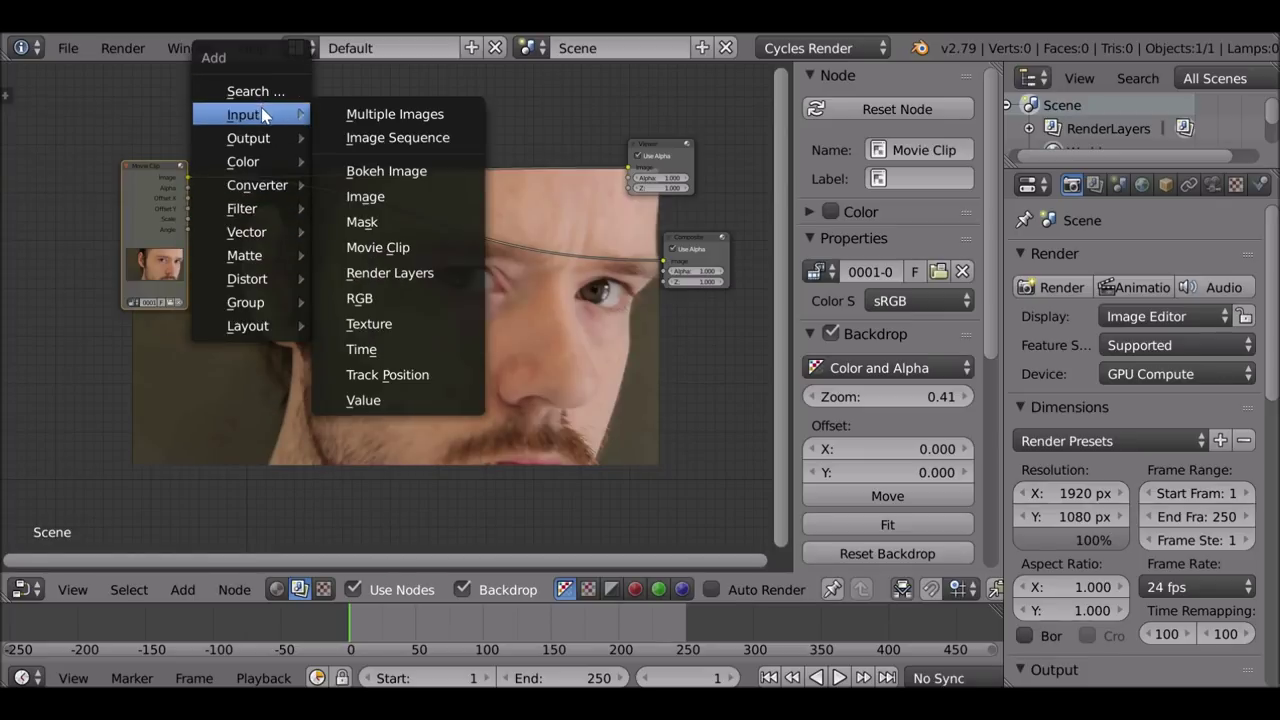
mouse_move(248, 256)
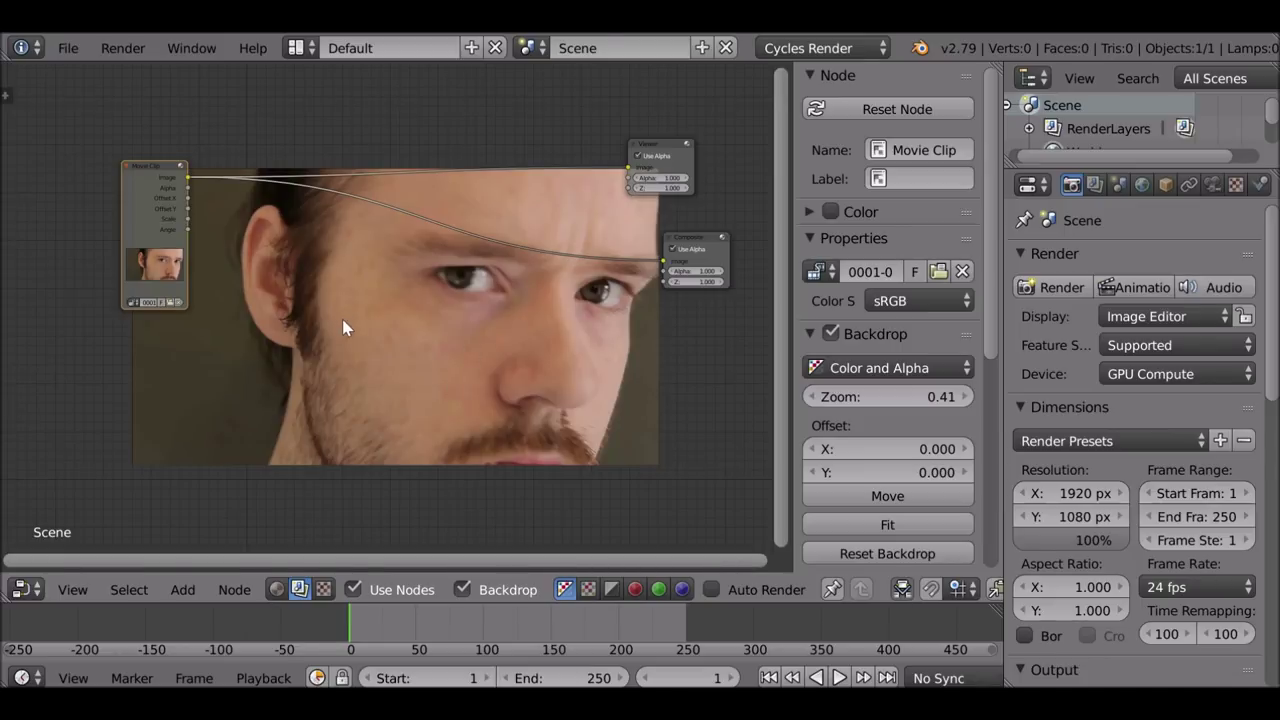
Step: Switch the editor to the Movie Clip Editor and display the 0001-0130.avi clip in it
click(26, 589)
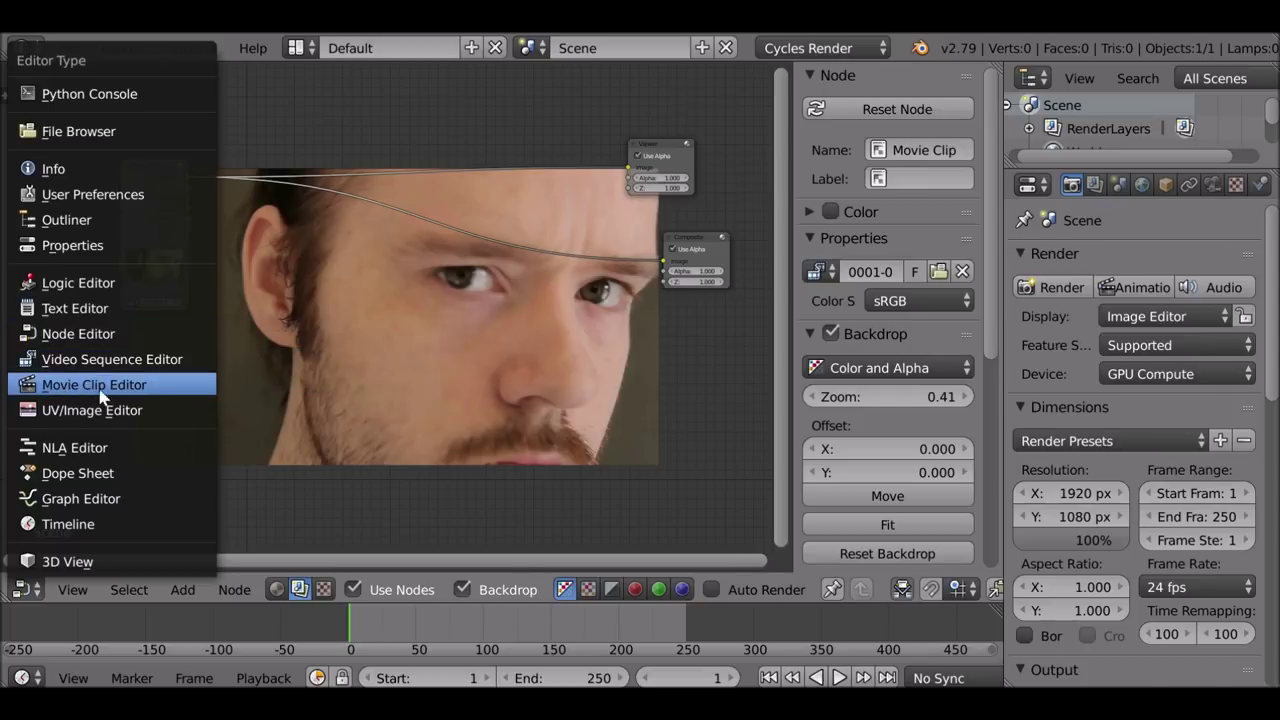
click(195, 390)
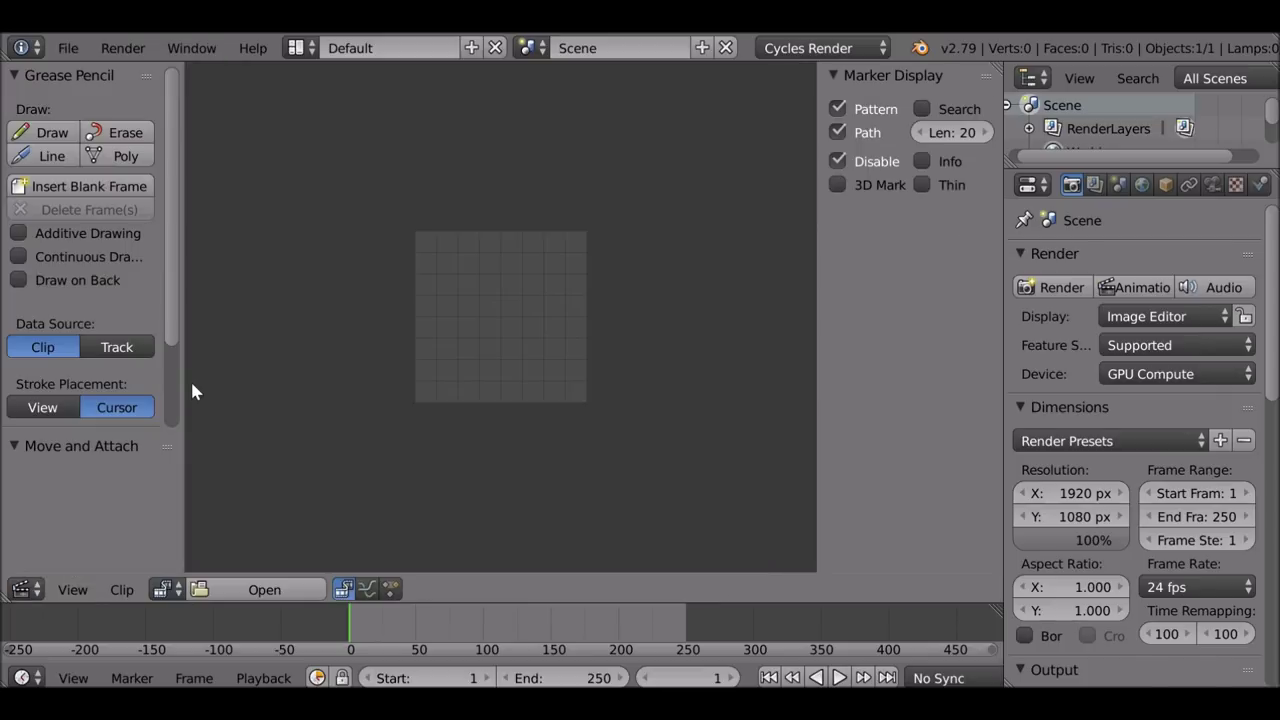
click(167, 590)
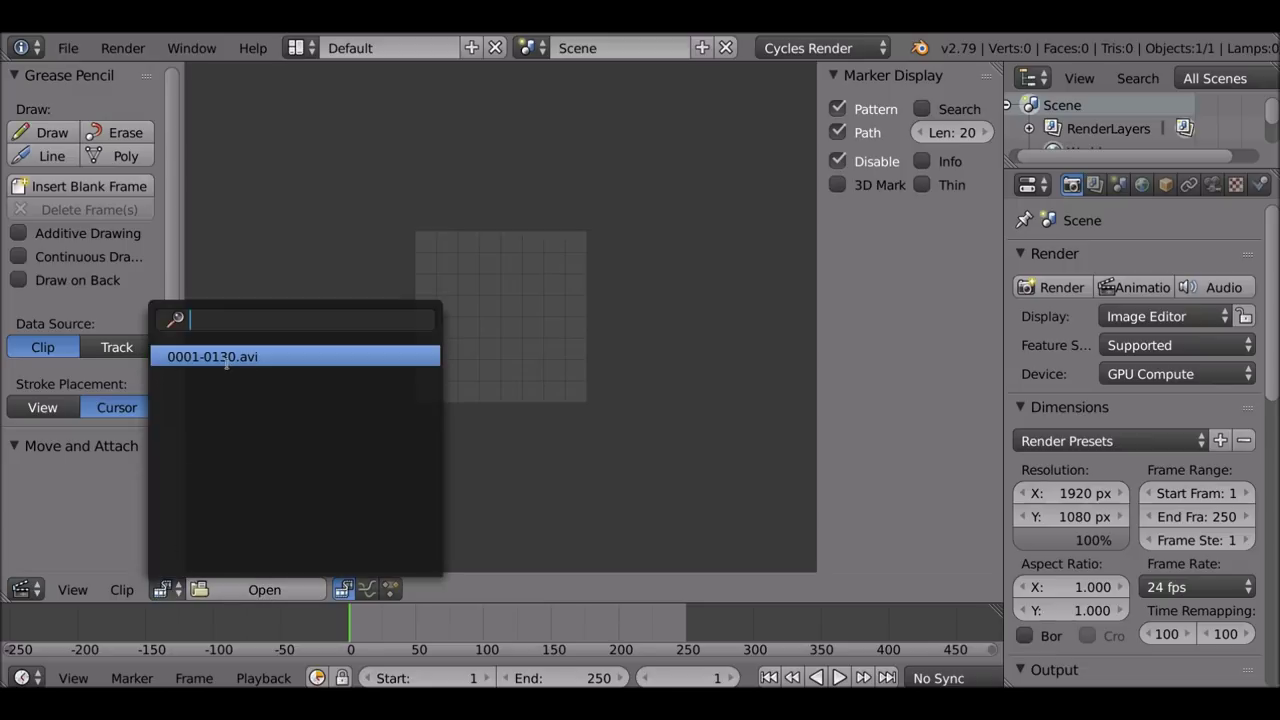
click(286, 366)
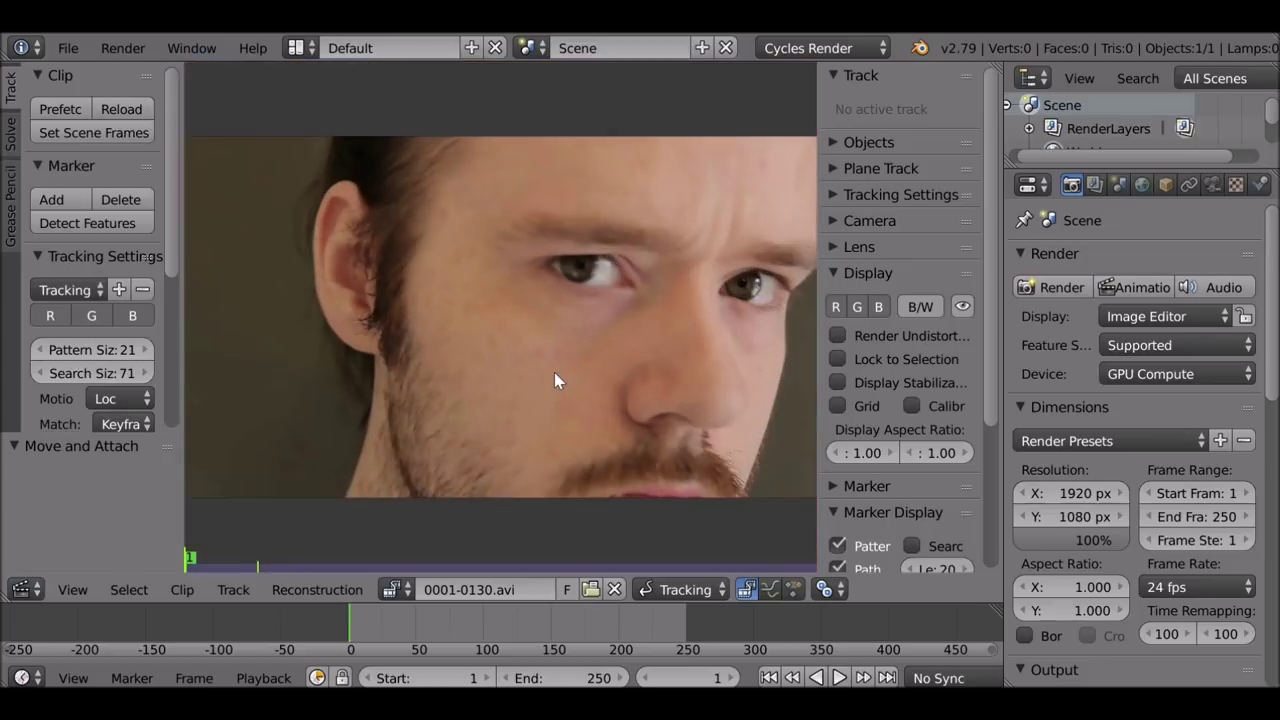
Step: Match the scene frame range to the clip's length and play the footage through
scroll(556, 381, down, 1)
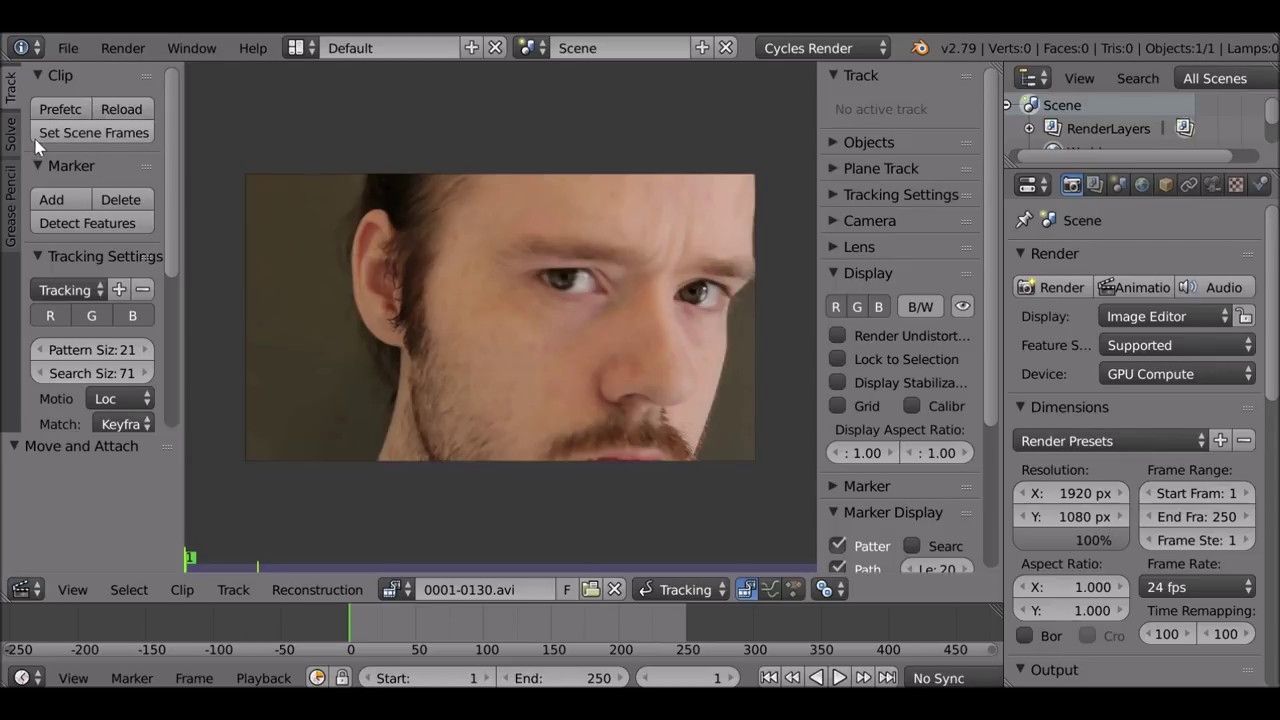
click(64, 138)
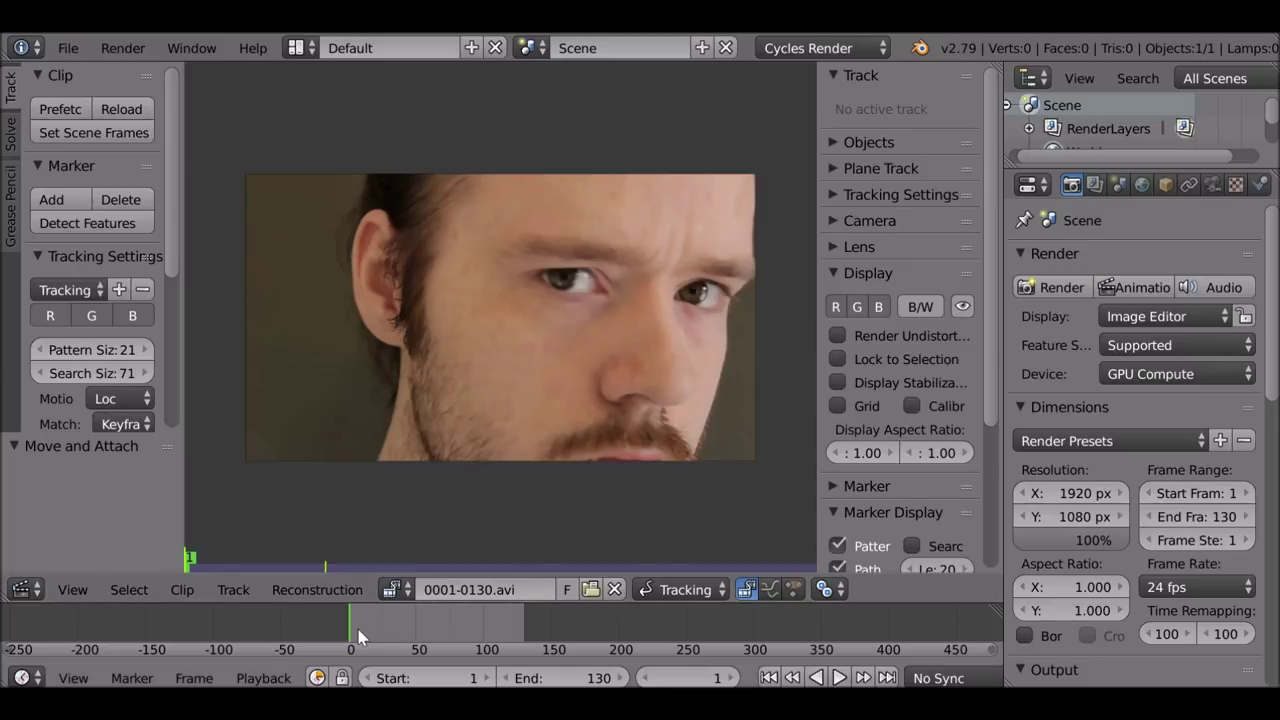
key(alt+a)
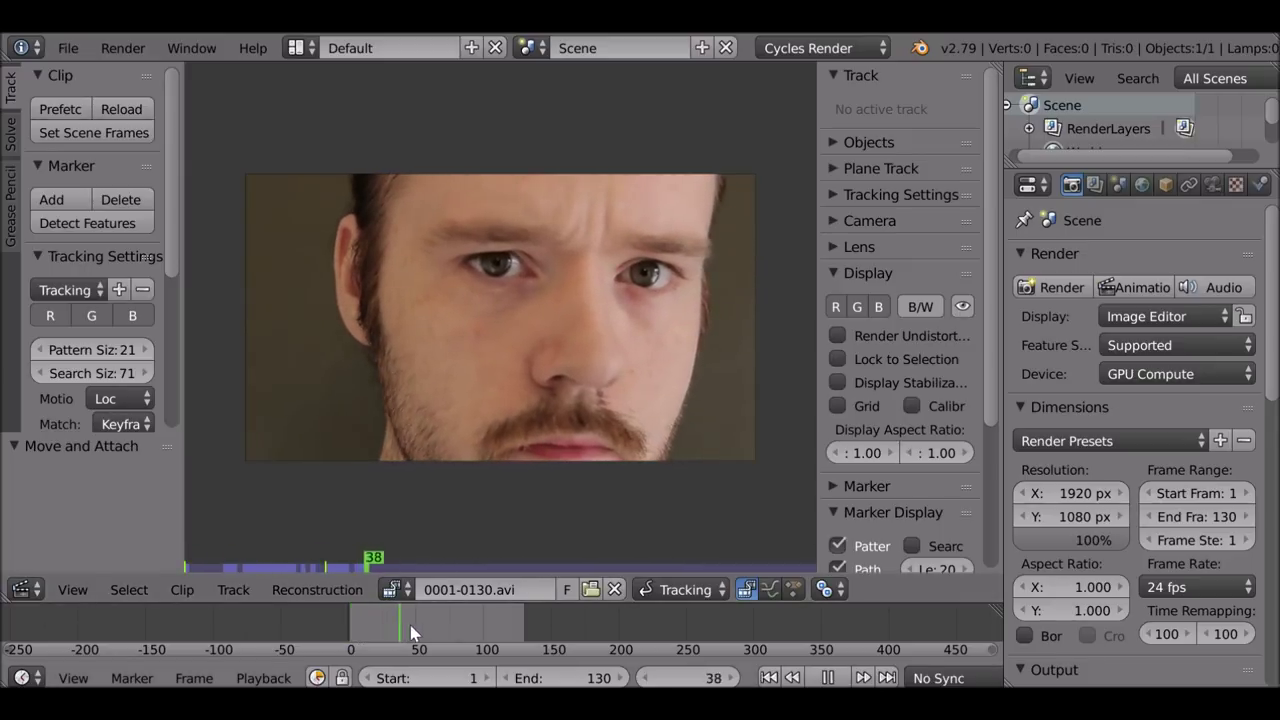
key(alt+a)
key(alt+a)
key(alt+a)
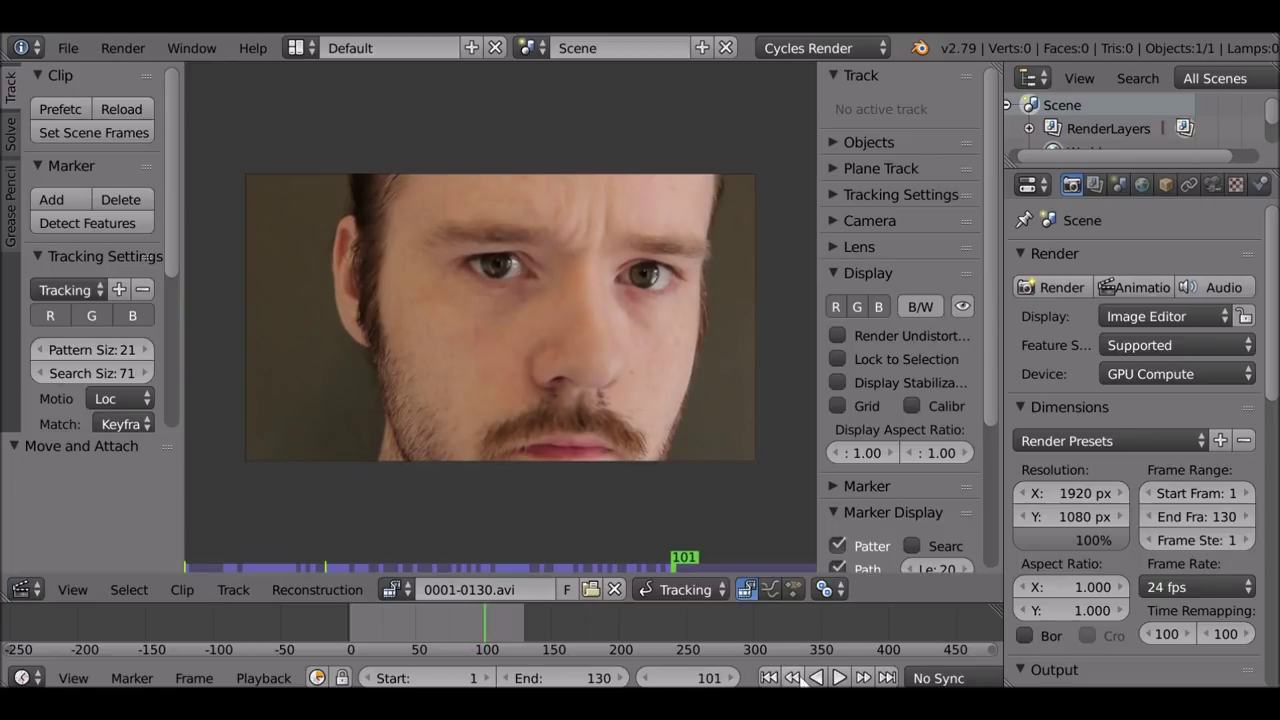
Step: Return to the first frame, prefetch the clip, and set the scene's start frame to 52
key(shift+Left)
click(62, 116)
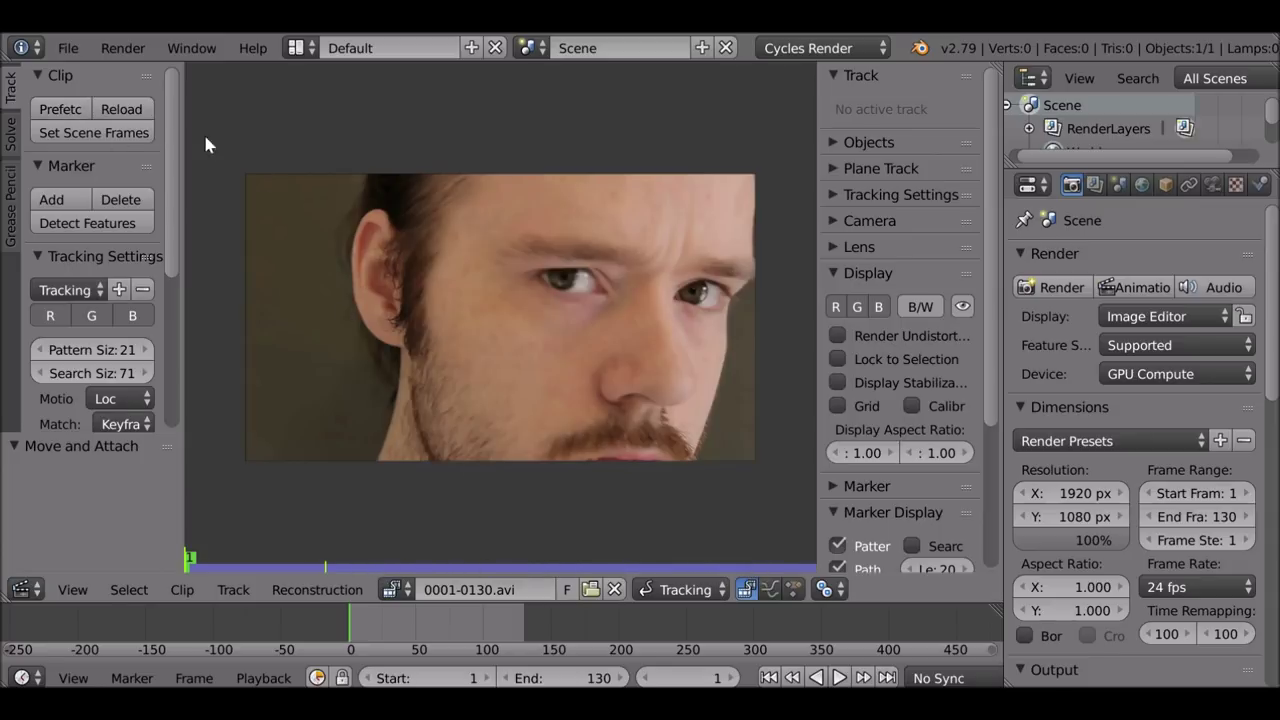
click(68, 48)
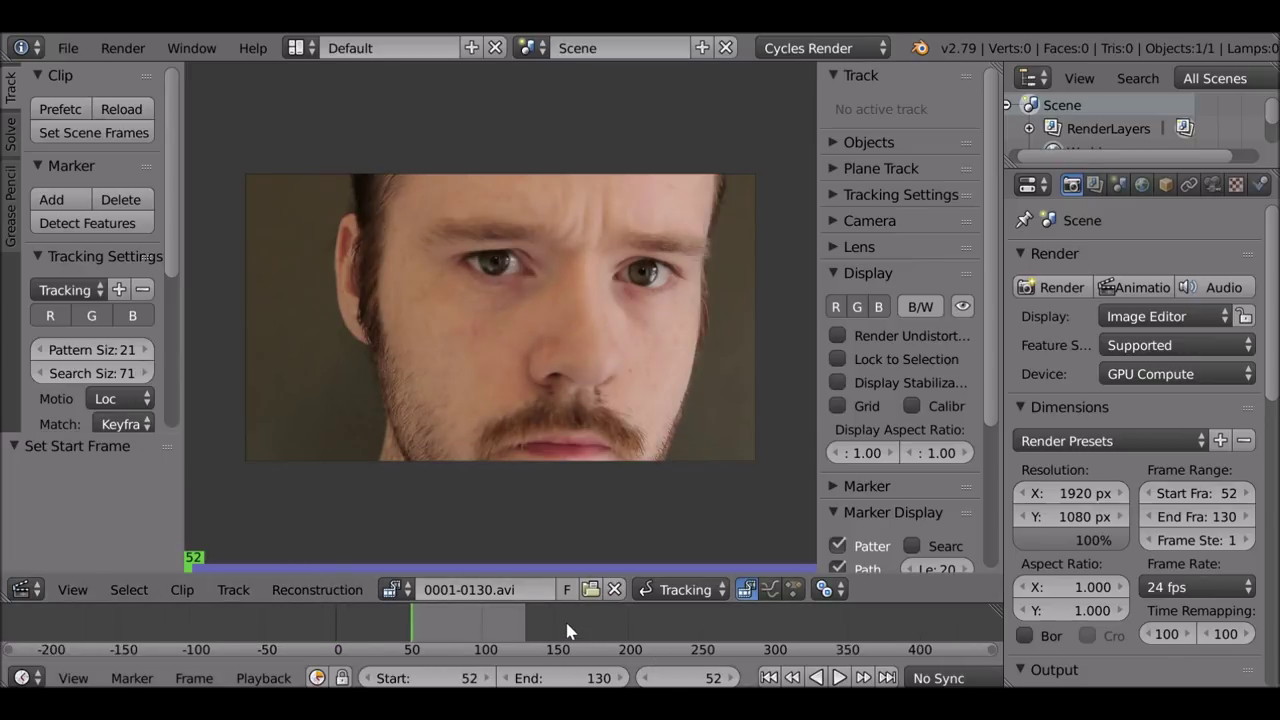
scroll(566, 630, up, 3)
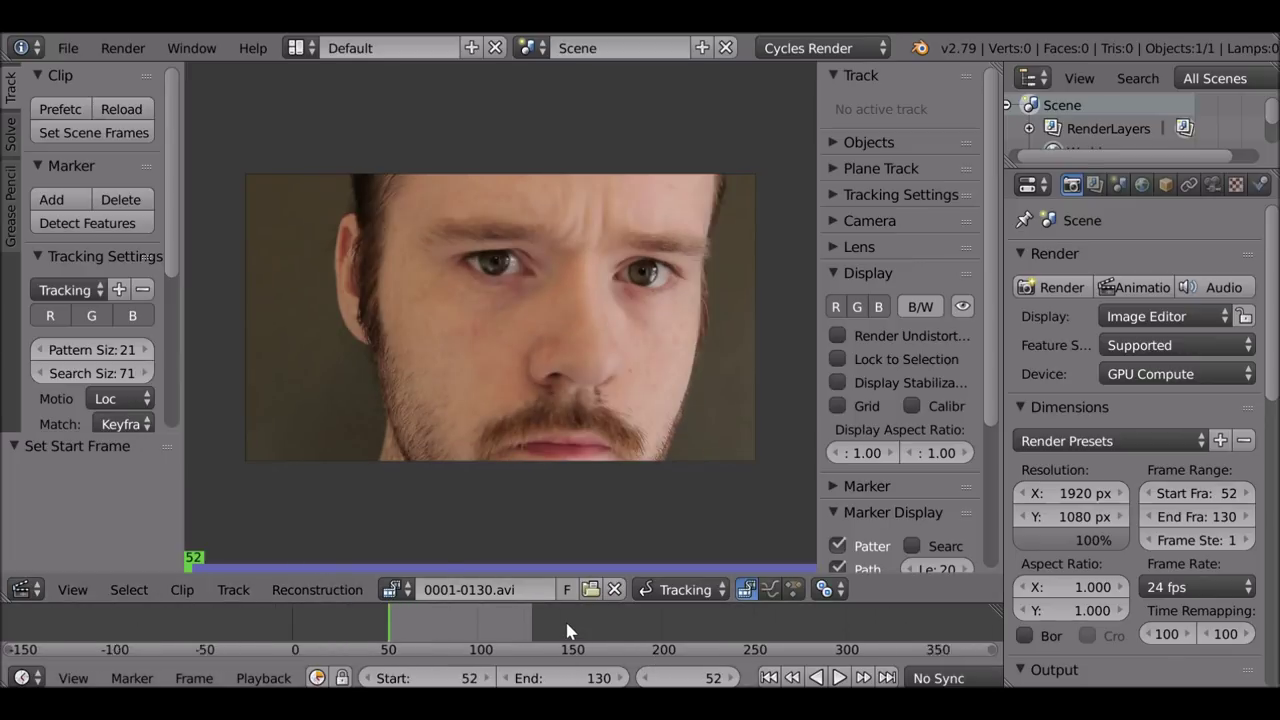
Step: Change the clip editor to Mask mode and create a new mask
click(670, 593)
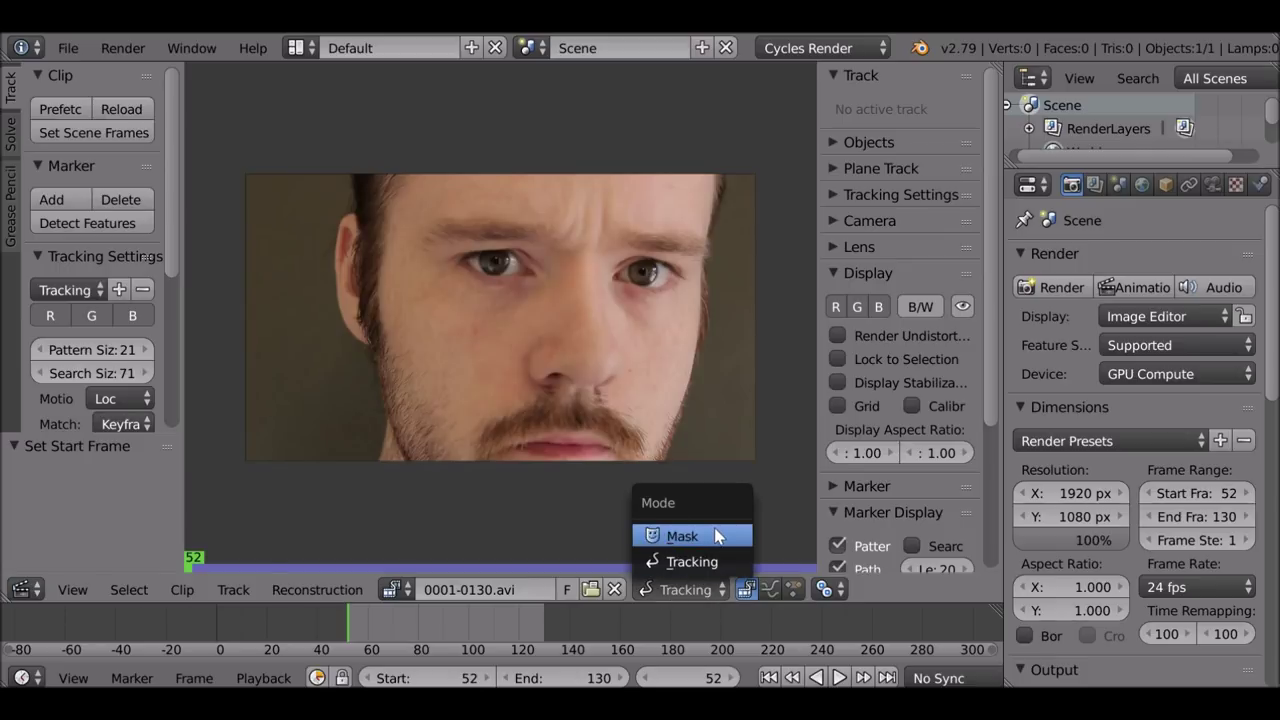
click(682, 536)
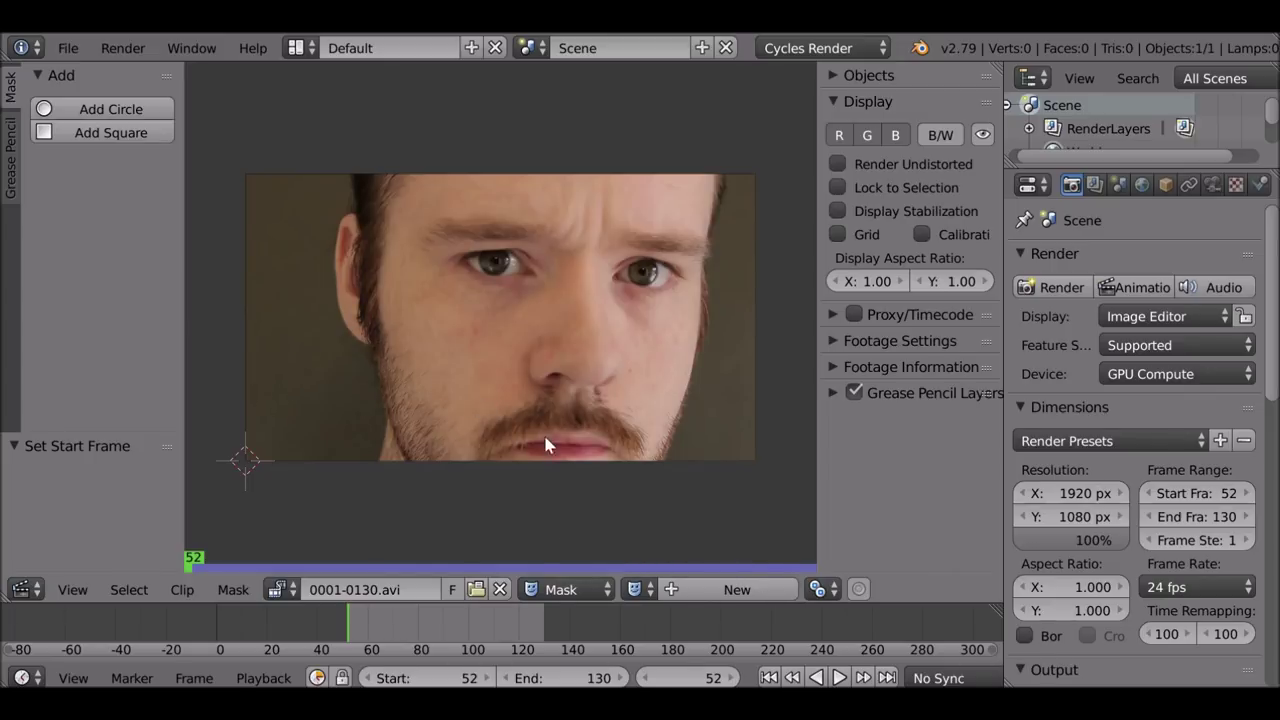
click(710, 590)
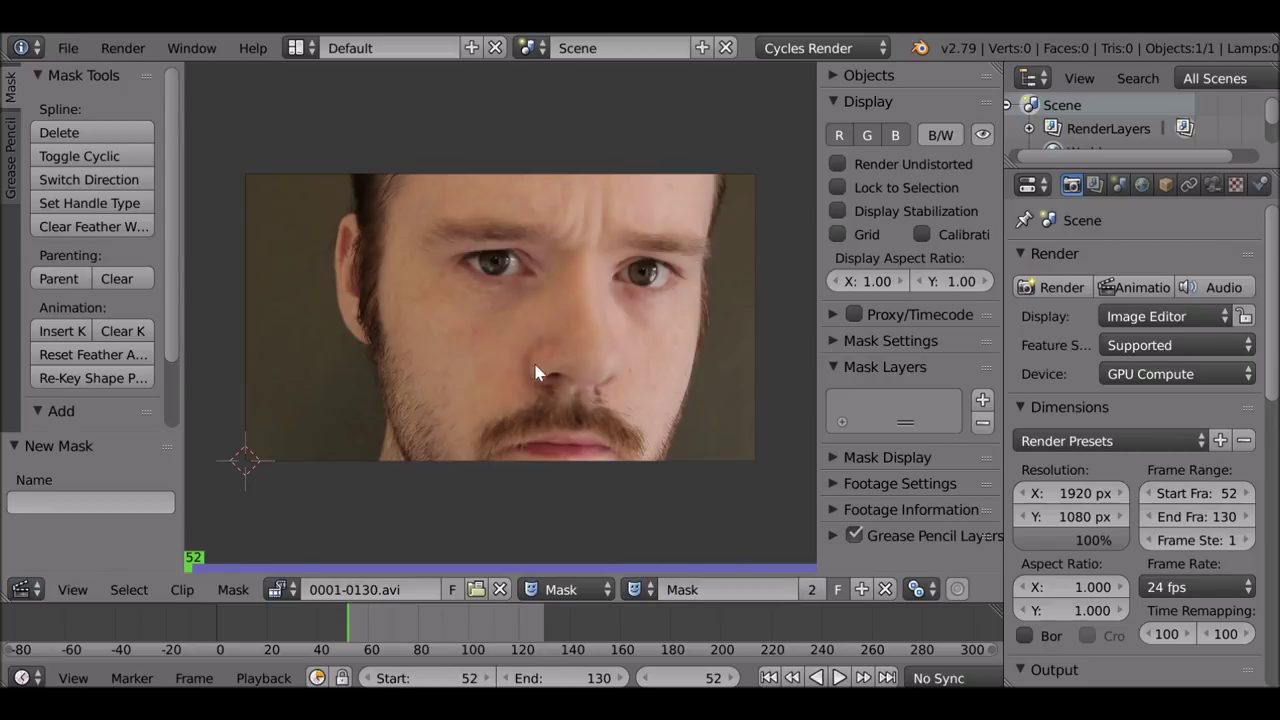
Step: Place mask points around the man's right eye at frame 52 to outline its upper and lower lids
ctrl+click(468, 268)
ctrl+click(494, 262)
ctrl+click(528, 272)
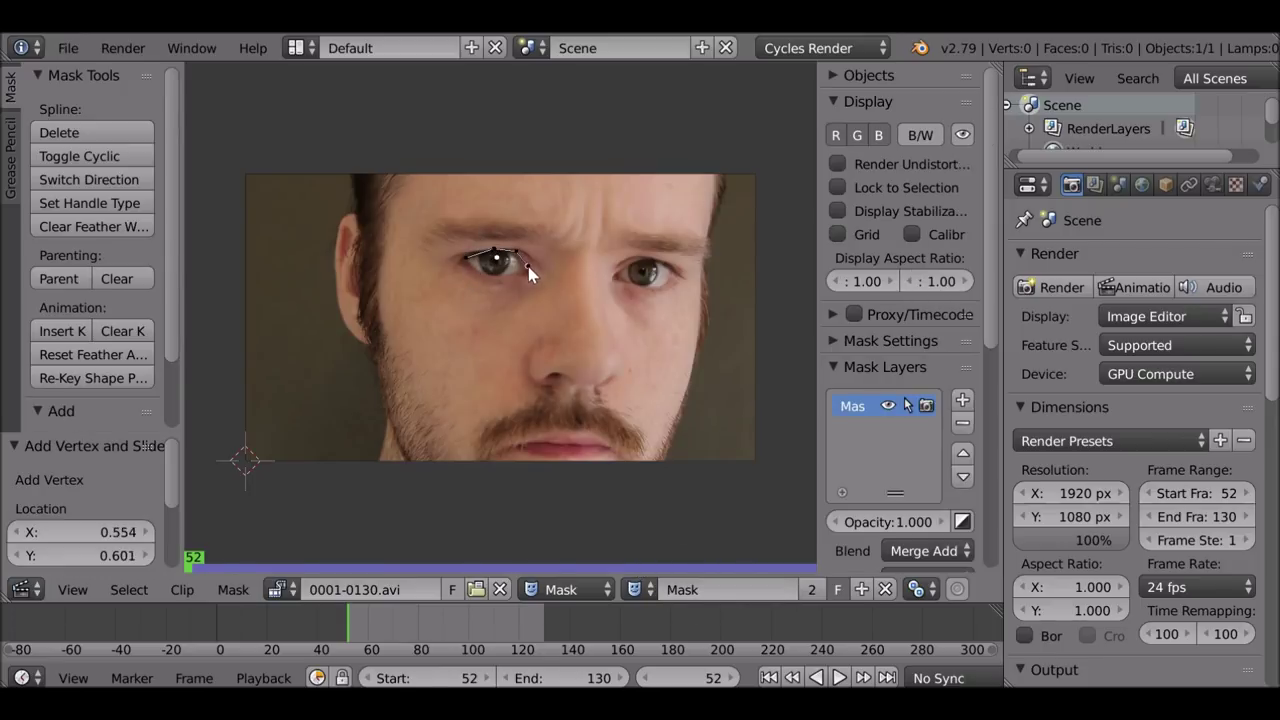
ctrl+click(486, 279)
scroll(481, 280, up, 2)
ctrl+click(455, 275)
scroll(479, 275, up, 3)
scroll(452, 279, up, 1)
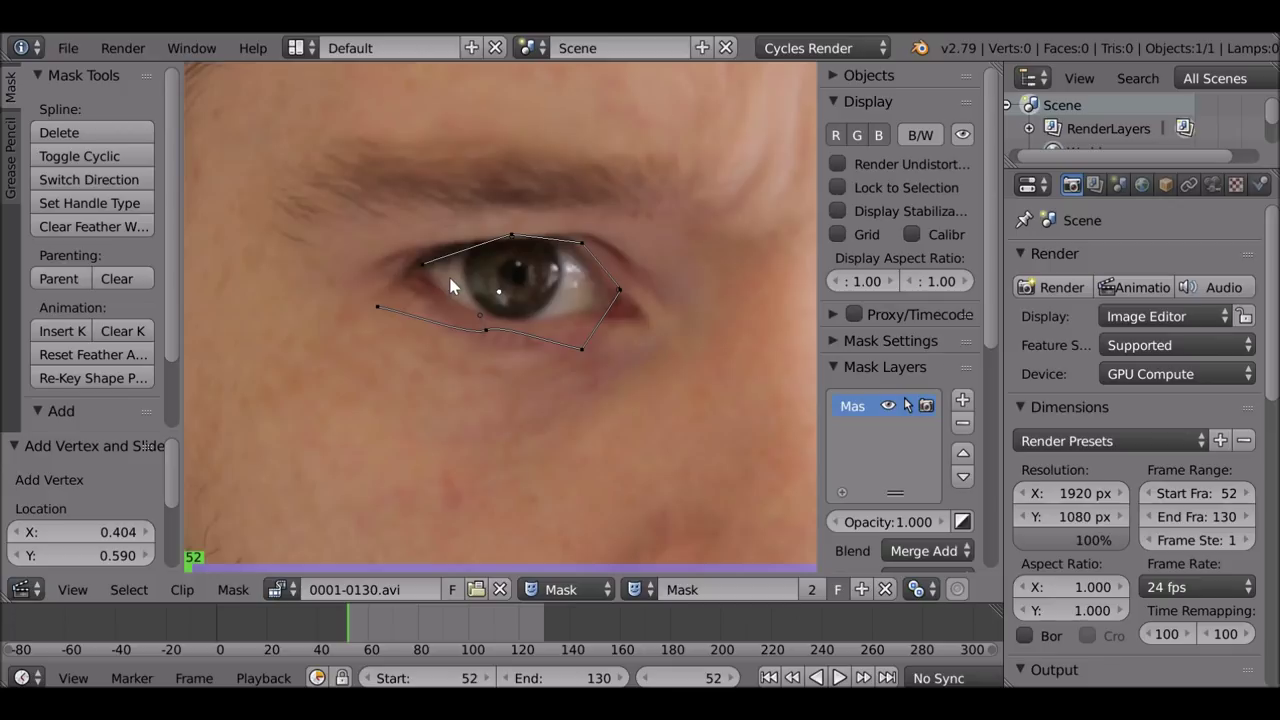
Step: Close the eye mask spline and slide its outer-corner and lower-lid points closer to the eye's edge
key(alt+c)
drag(384, 302, 412, 279)
drag(486, 330, 489, 321)
key(a)
scroll(502, 318, up, 3)
drag(464, 294, 489, 252)
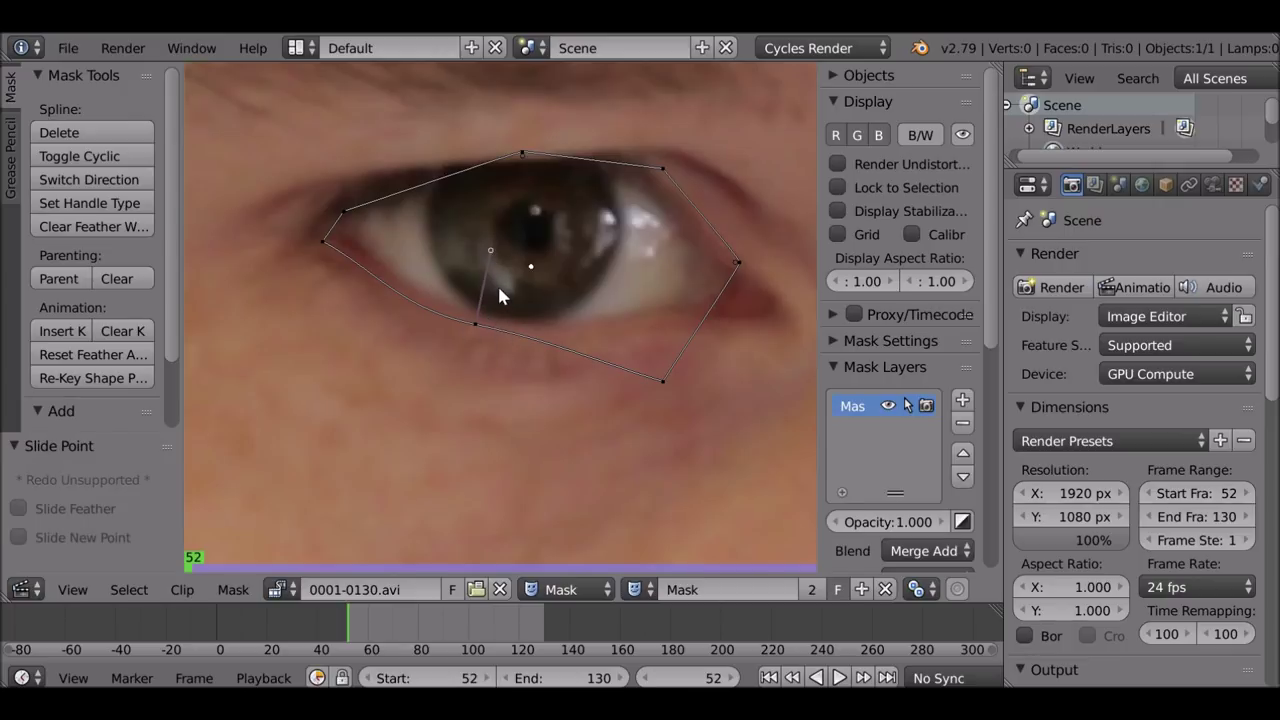
Step: Set the handle type of all eye mask points to Vector
key(a)
key(v)
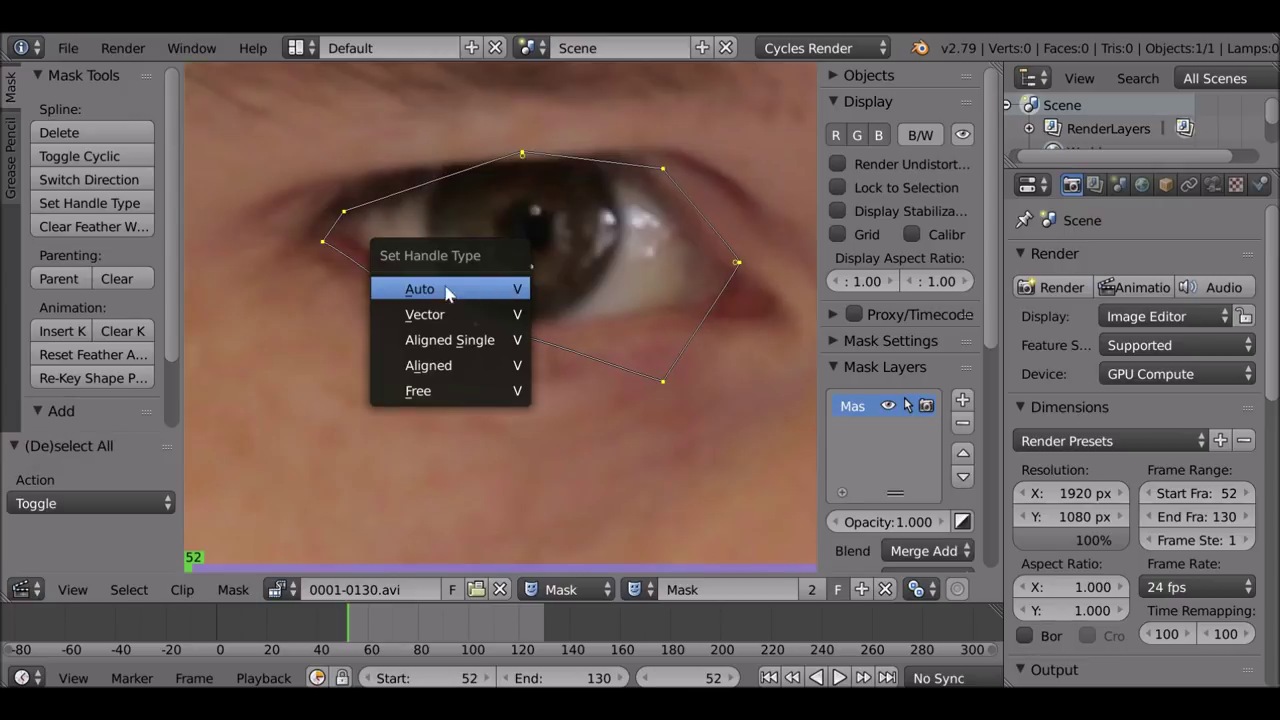
click(475, 316)
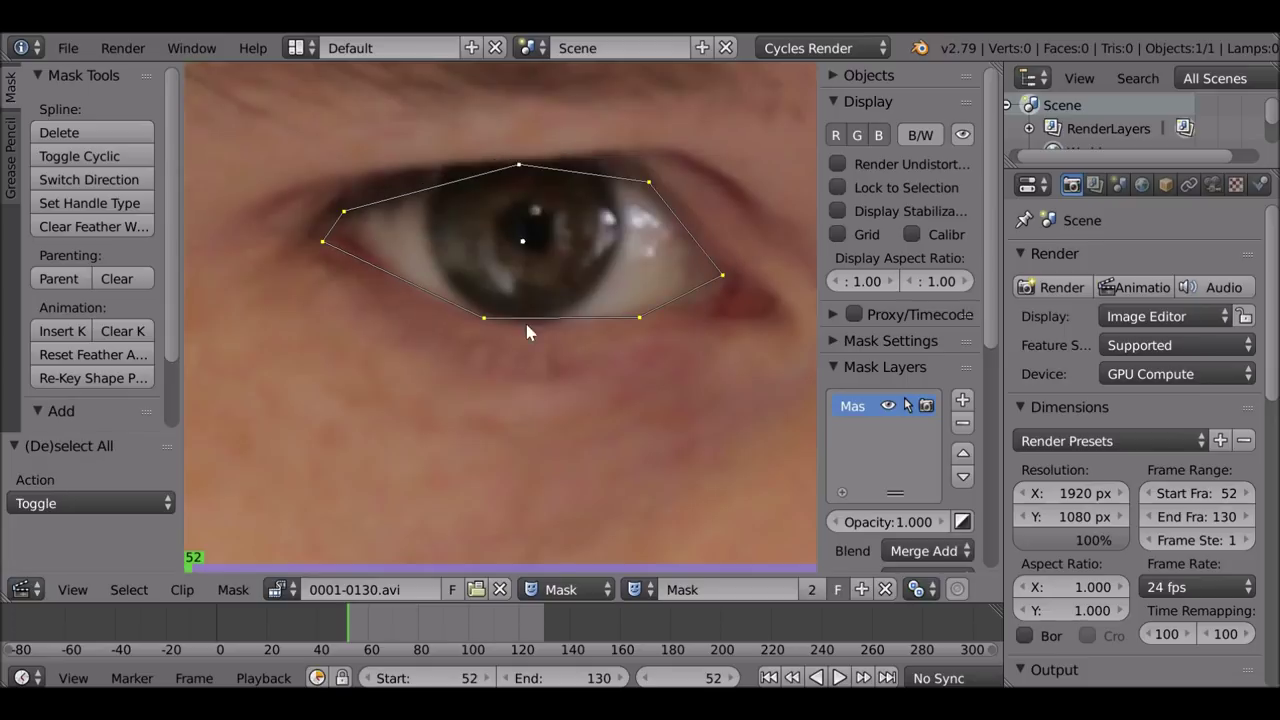
Step: Delete all points of the existing eye mask spline
key(x)
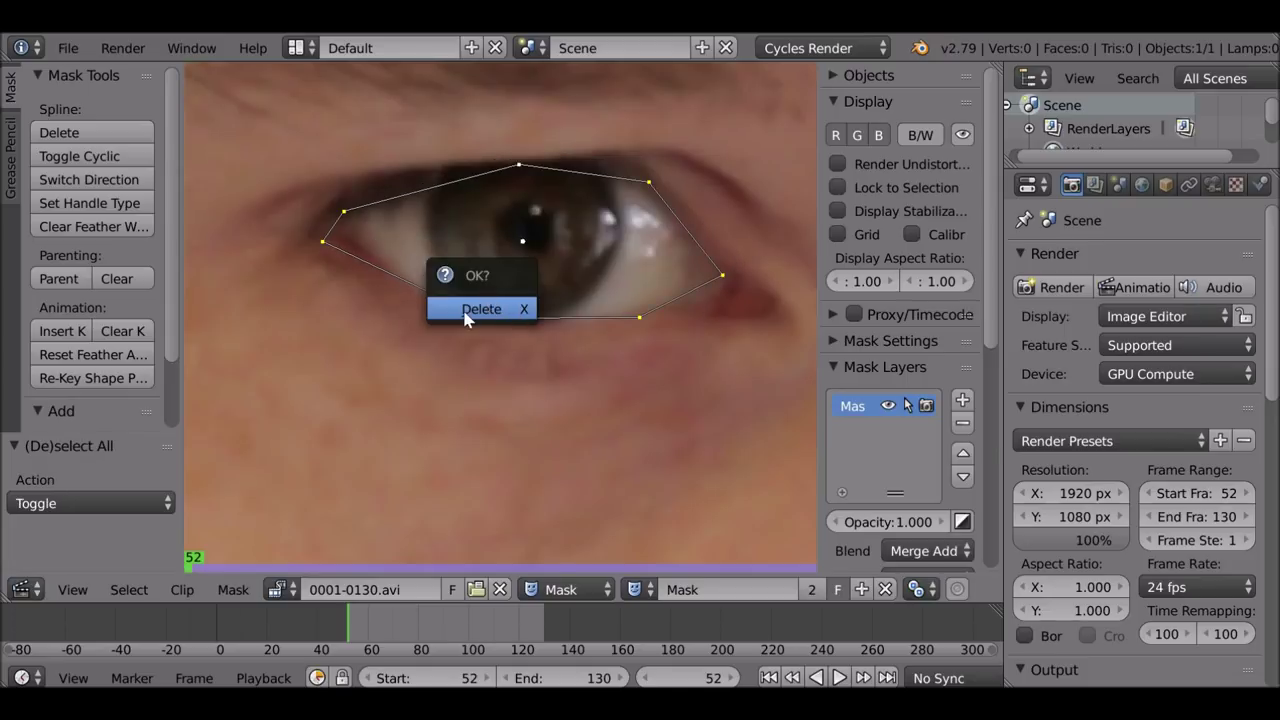
click(472, 316)
ctrl+click(330, 228)
ctrl+click(440, 175)
ctrl+click(570, 168)
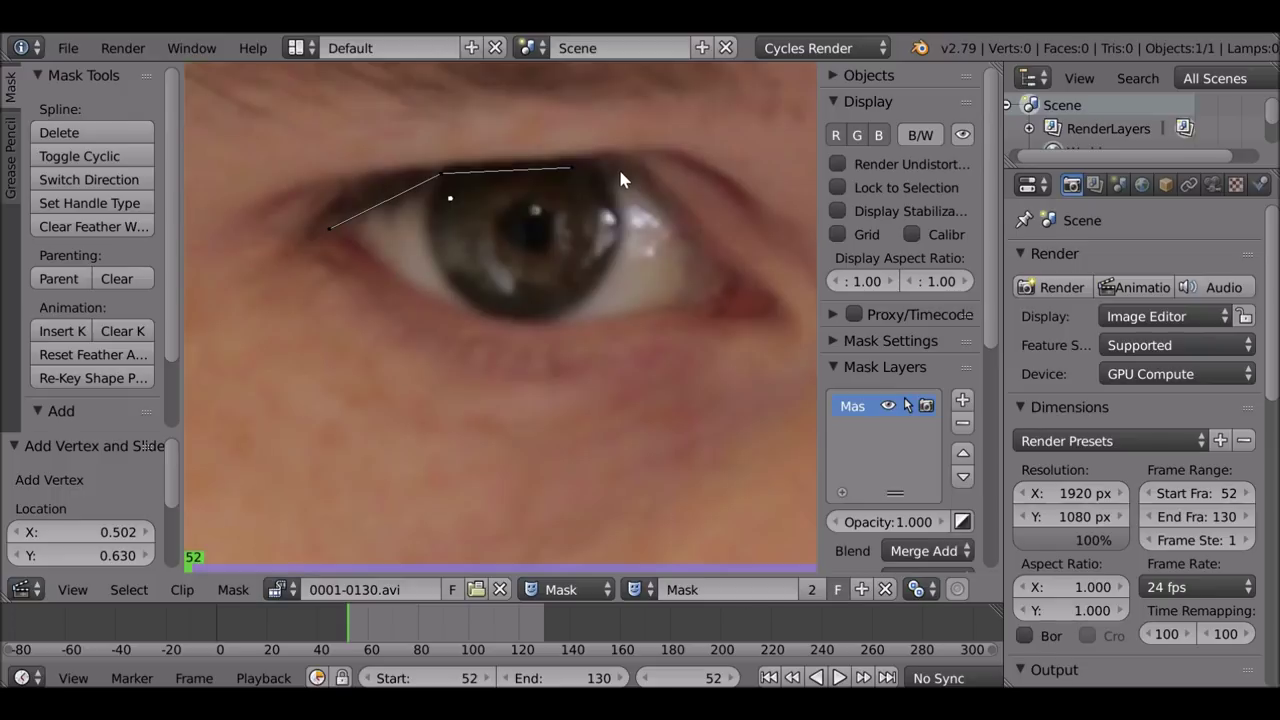
mouse_move(630, 145)
ctrl+mouse_down()
mouse_move(626, 194)
mouse_move(650, 180)
ctrl+mouse_up()
ctrl+click(663, 228)
ctrl+click(661, 289)
ctrl+click(627, 332)
ctrl+click(478, 332)
ctrl+click(385, 293)
ctrl+click(389, 269)
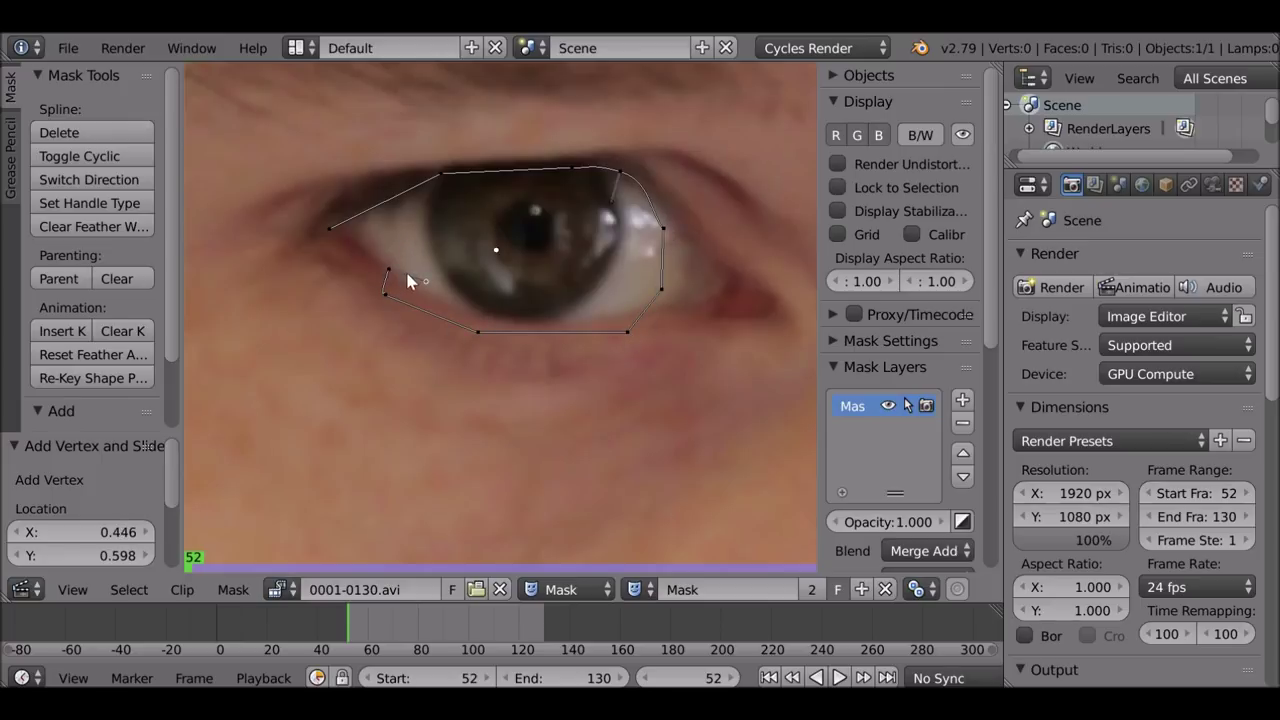
key(a)
key(a)
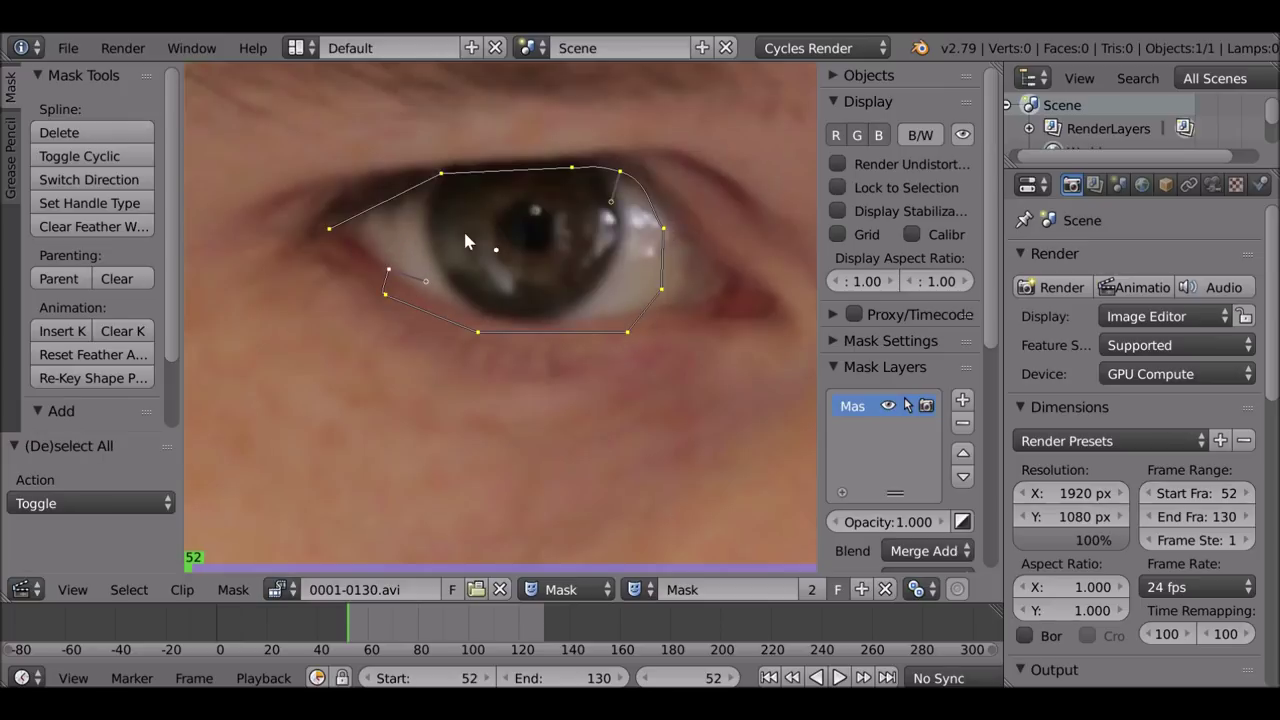
key(x)
click(465, 240)
Step: Trace a new seven-point mask outline around the man's right eye at frame 52 and close the spline
ctrl+click(328, 229)
ctrl+click(475, 162)
ctrl+click(618, 162)
ctrl+click(684, 246)
ctrl+click(670, 300)
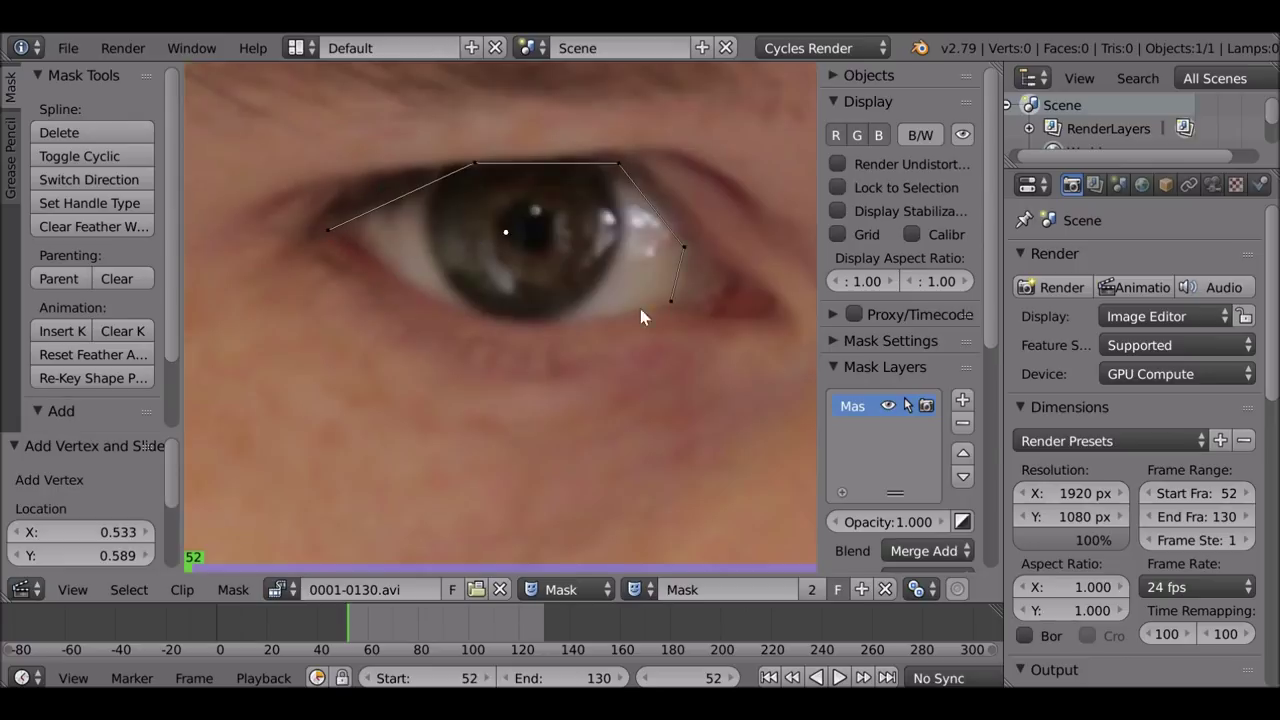
ctrl+click(515, 321)
ctrl+click(379, 261)
key(alt+c)
Step: Slide the lower-lid, outer-corner and inner upper-lid points of the mask closer to the eye's edge
drag(515, 321, 495, 318)
drag(328, 229, 362, 213)
drag(618, 162, 620, 160)
Step: Set the handle type of all eye mask points to Auto
key(a)
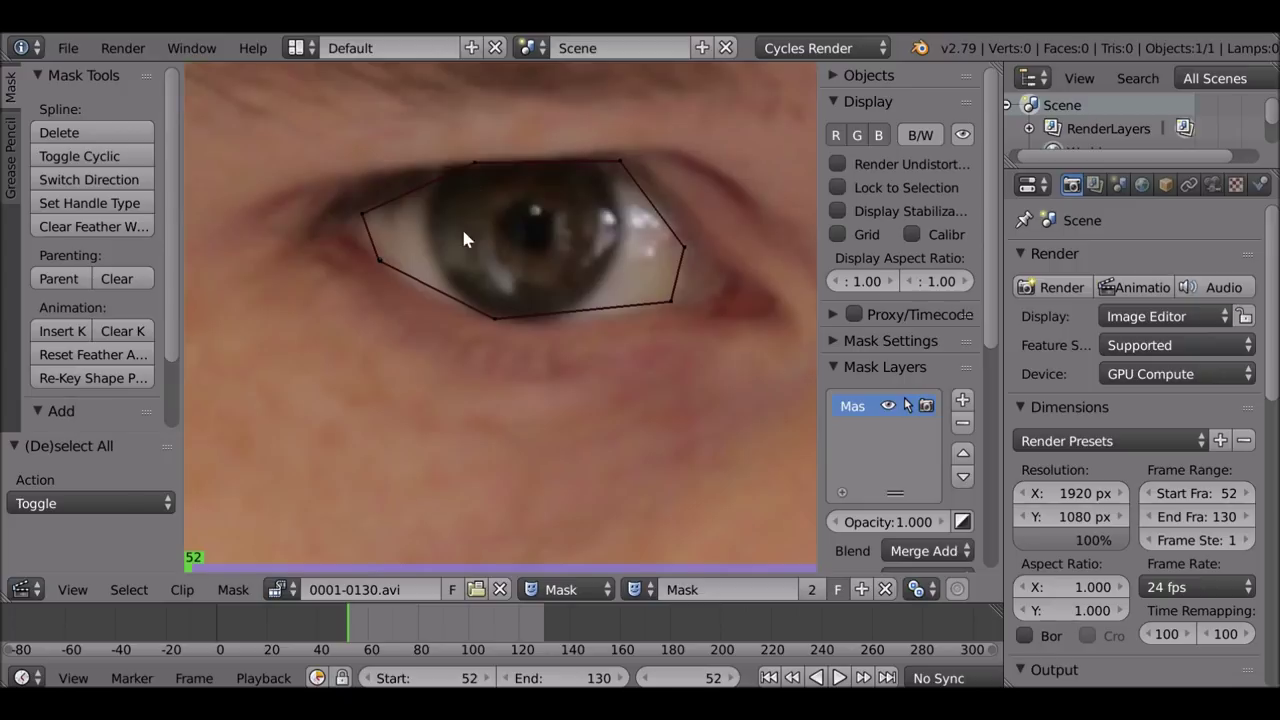
key(a)
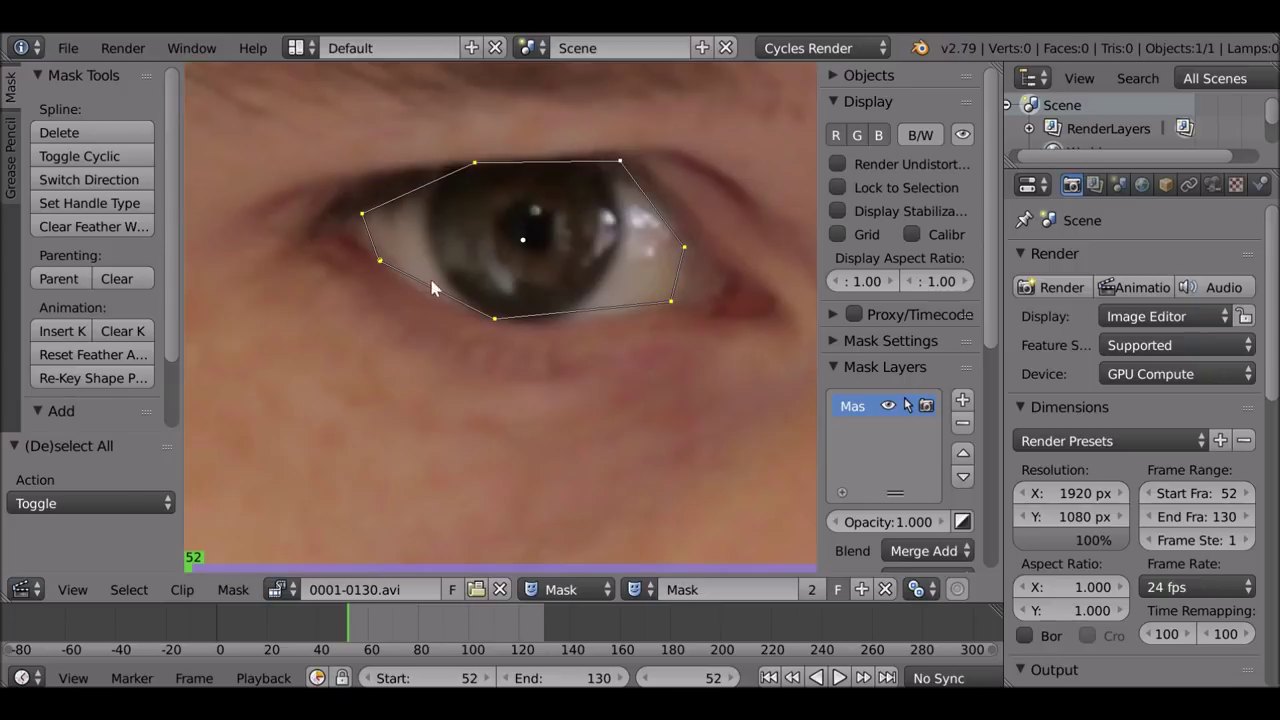
key(v)
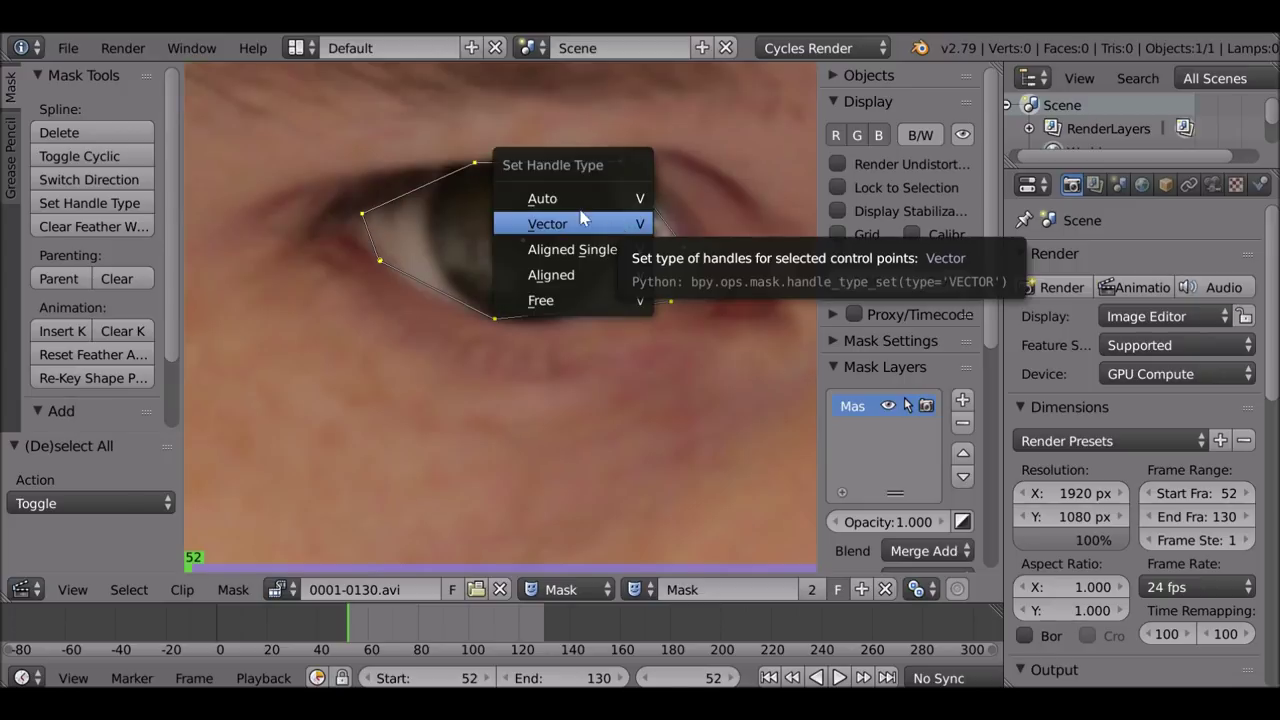
click(604, 205)
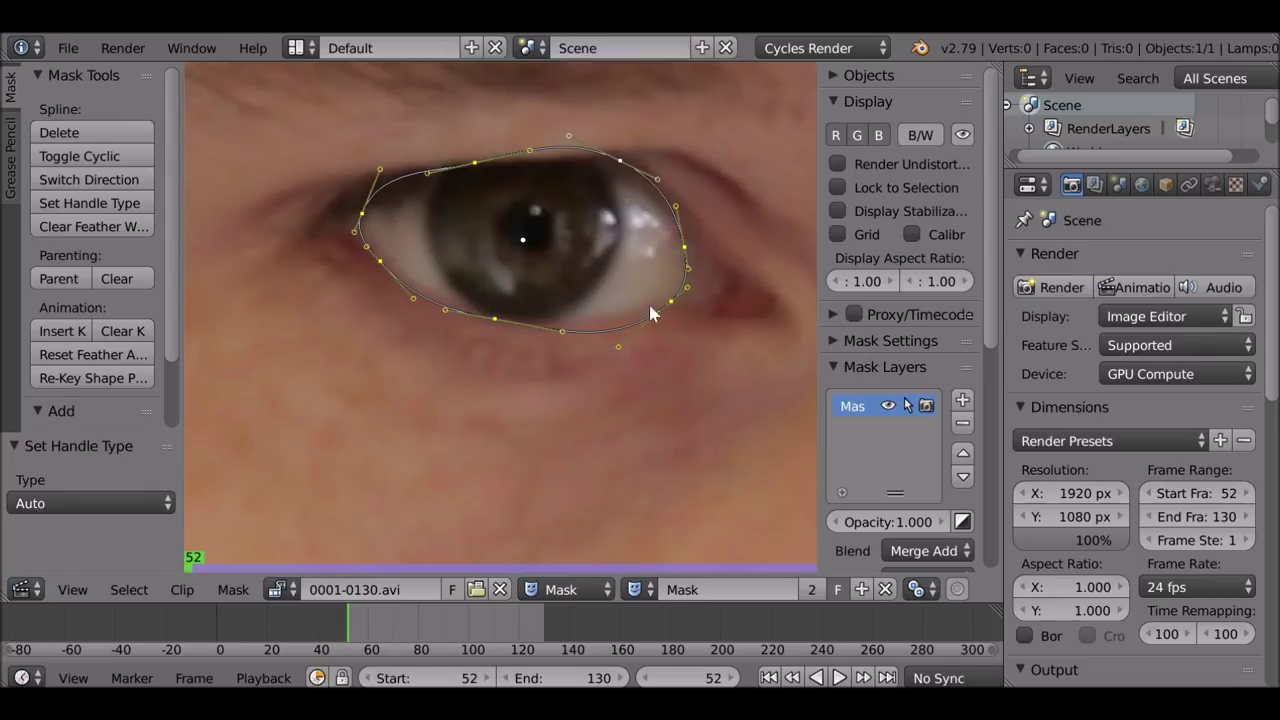
Step: Adjust the points and curve handles at the inner corner and lower lid so the mask follows the eyelid edge
scroll(634, 318, up, 3)
drag(598, 378, 617, 338)
drag(645, 321, 666, 313)
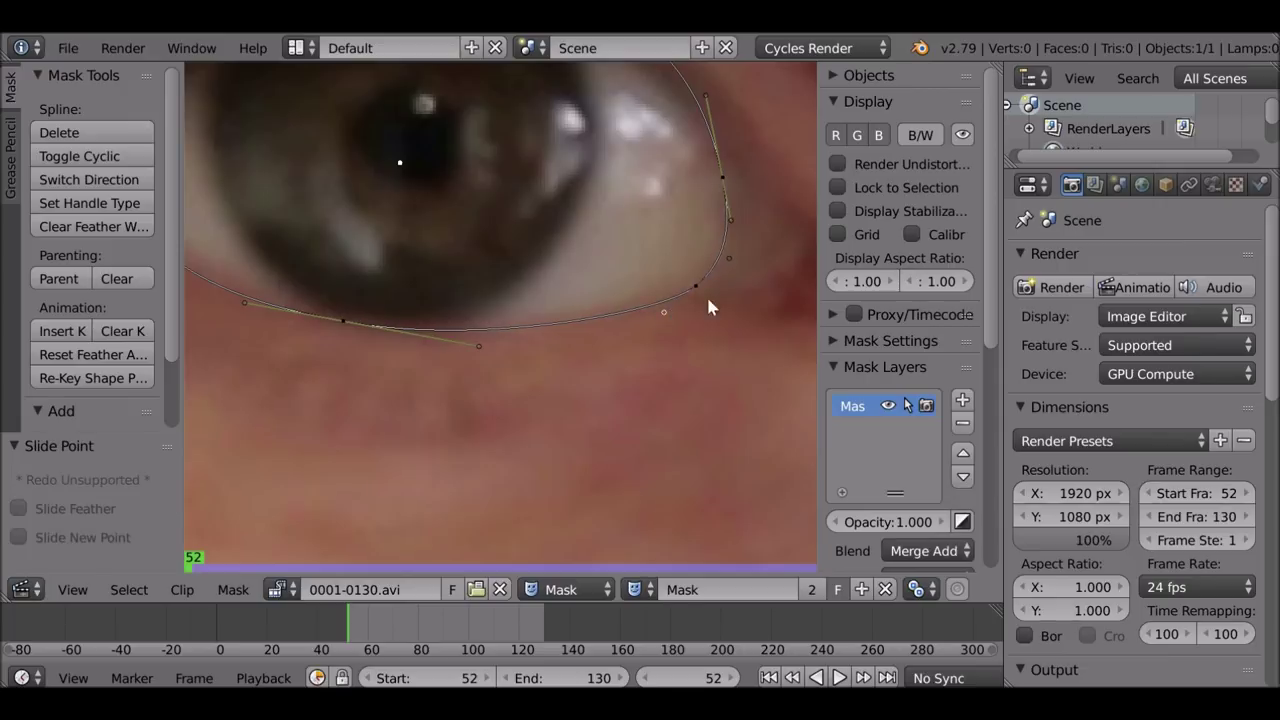
drag(730, 257, 700, 281)
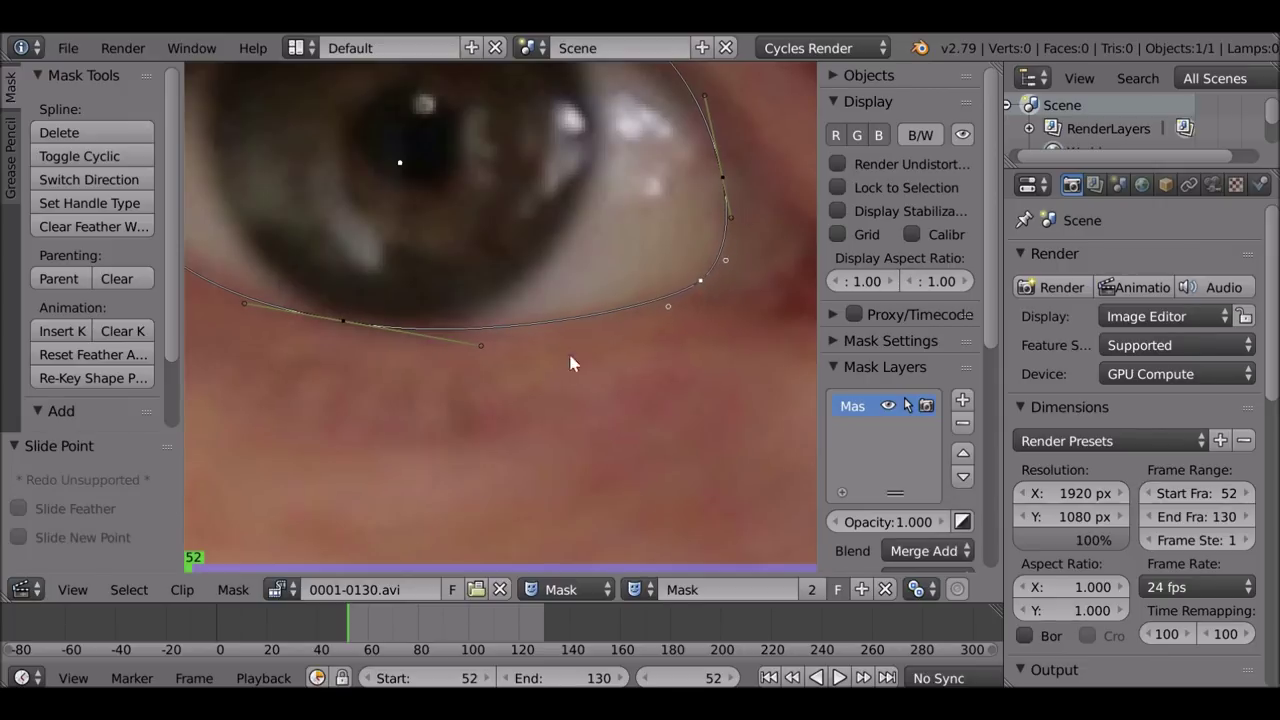
drag(479, 346, 469, 329)
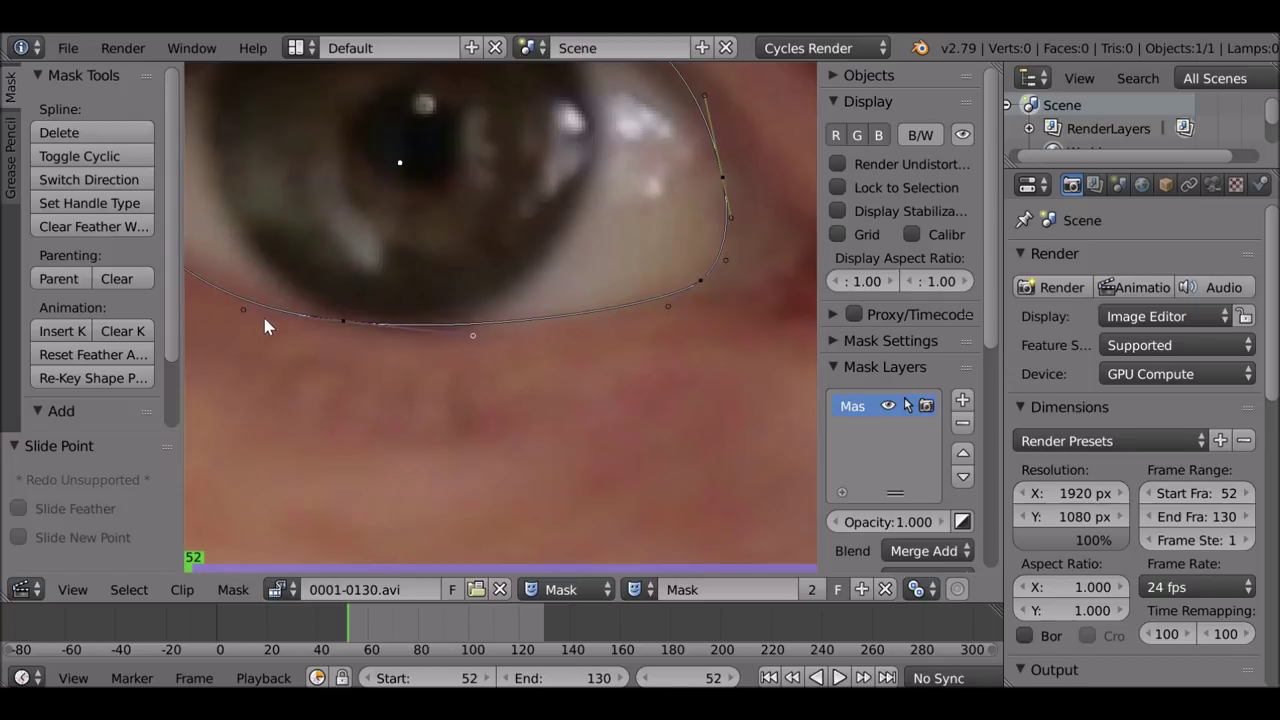
drag(343, 319, 349, 315)
drag(254, 309, 266, 303)
Step: Refine the curve handles at the outer corner and upper lid to fit the mask to the eye
middle_drag(389, 250, 631, 350)
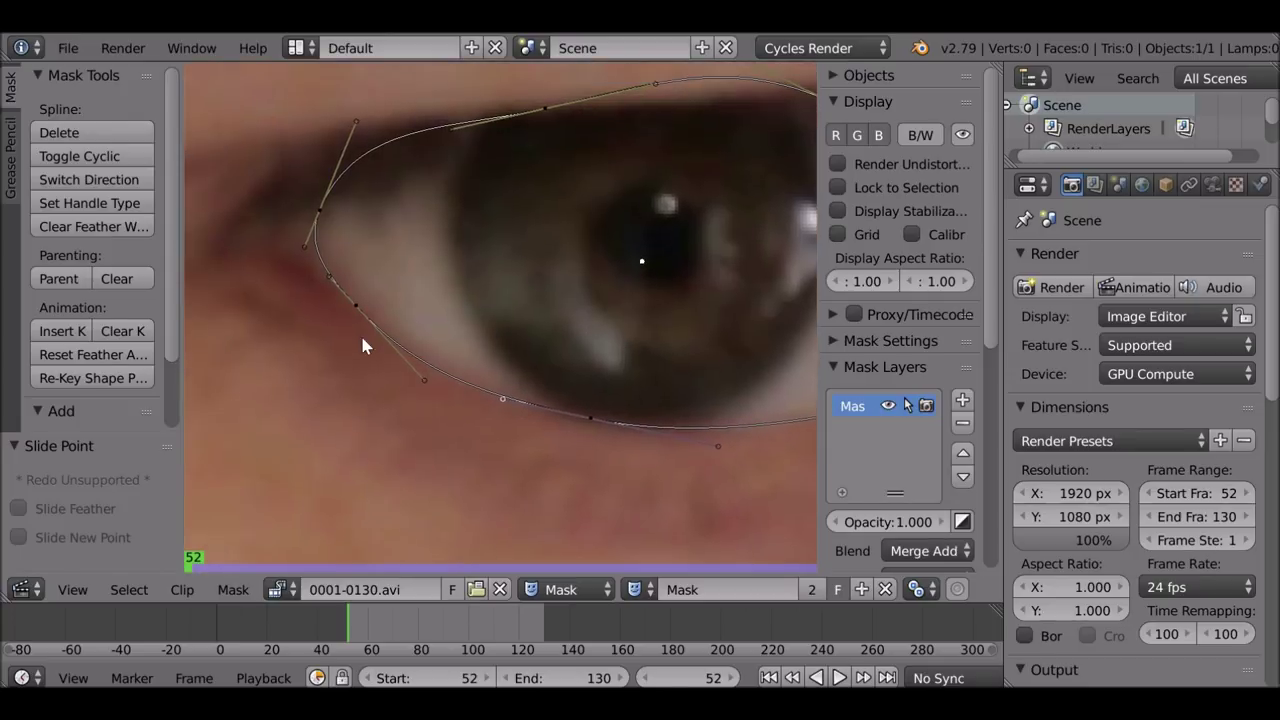
drag(414, 377, 409, 352)
drag(356, 122, 346, 140)
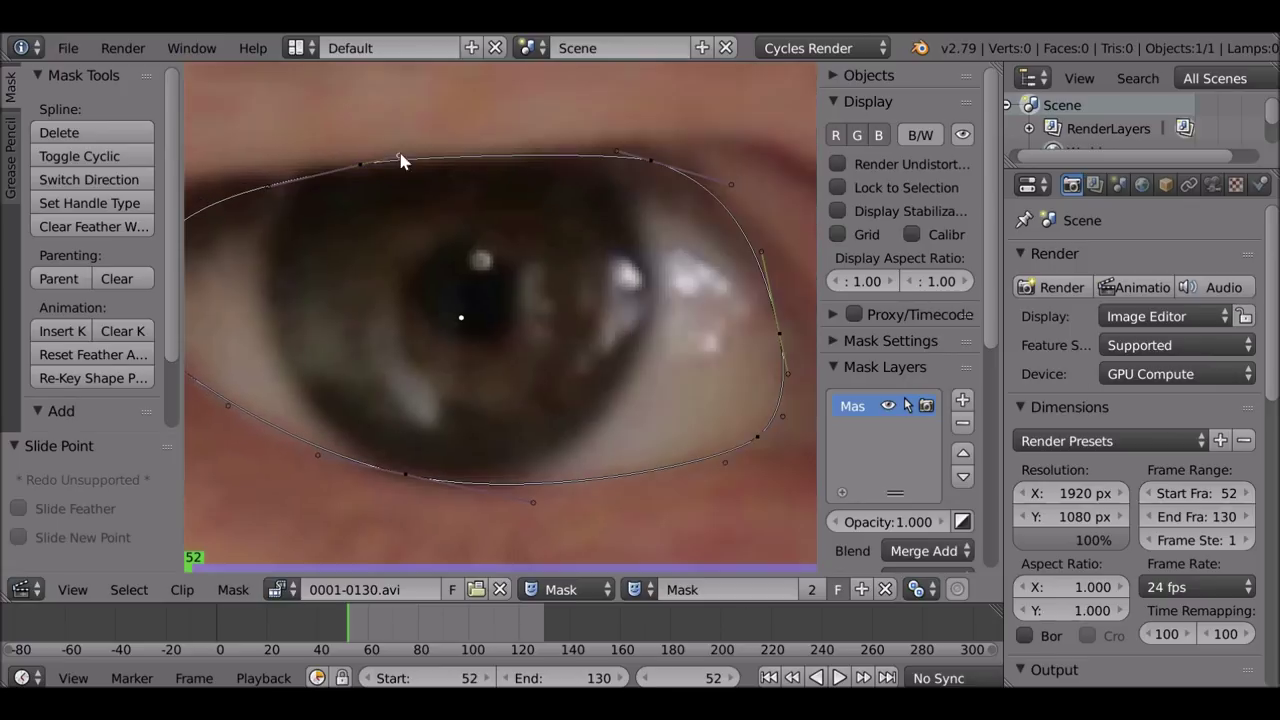
scroll(578, 175, down, 4)
key(a)
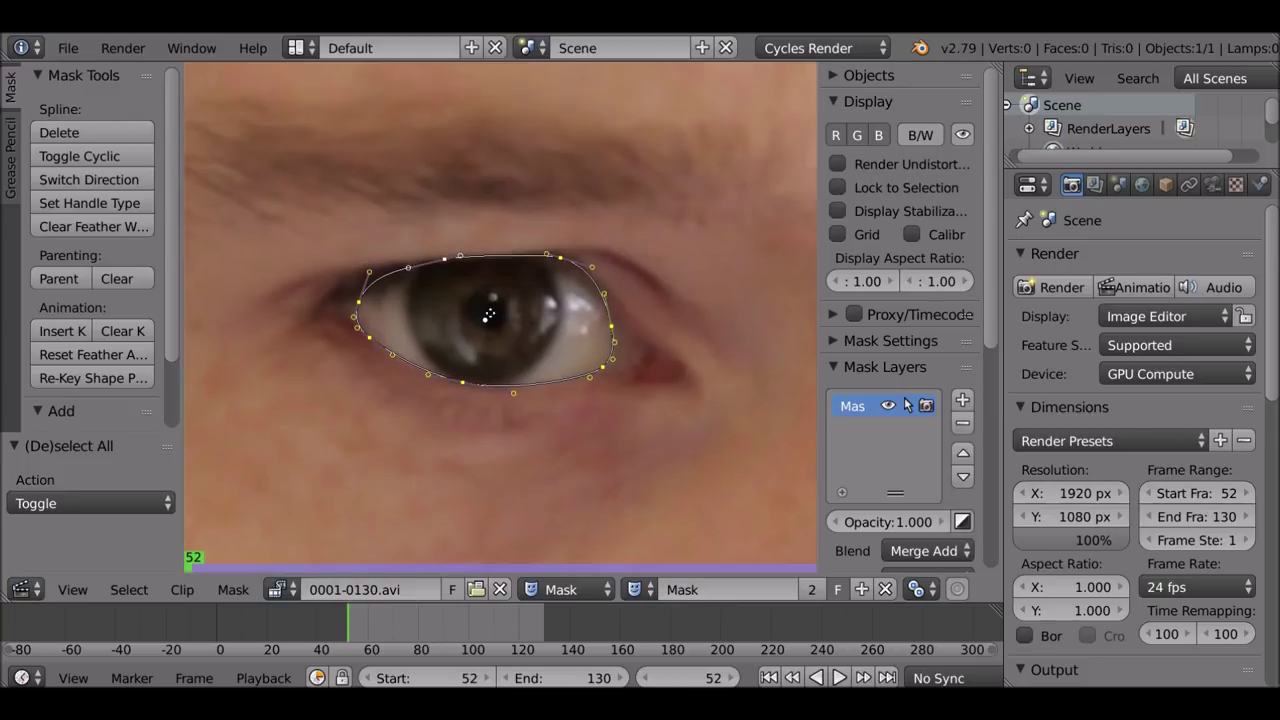
Step: Pull an inward feather from the upper-lid point of the eye mask
scroll(550, 370, up, 3)
middle_drag(550, 373, 539, 367)
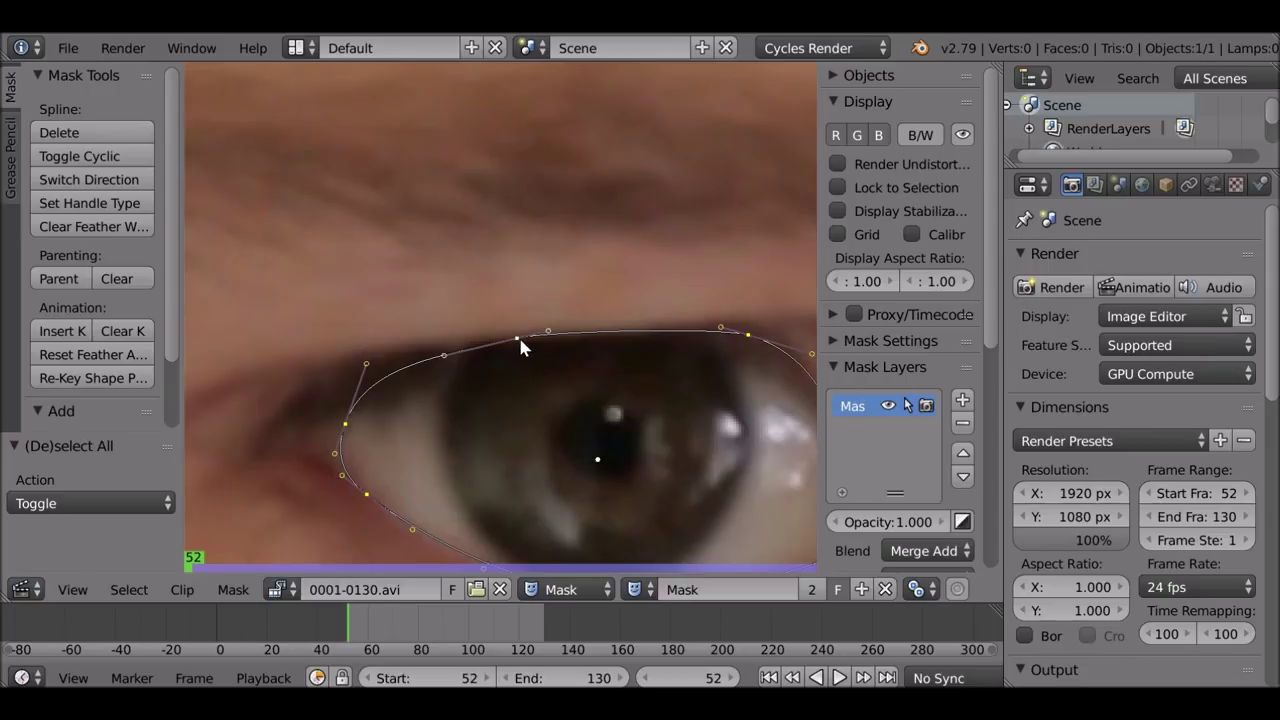
key(a)
ctrl+shift+click(504, 257)
scroll(488, 516, down, 1)
middle_drag(488, 516, 463, 477)
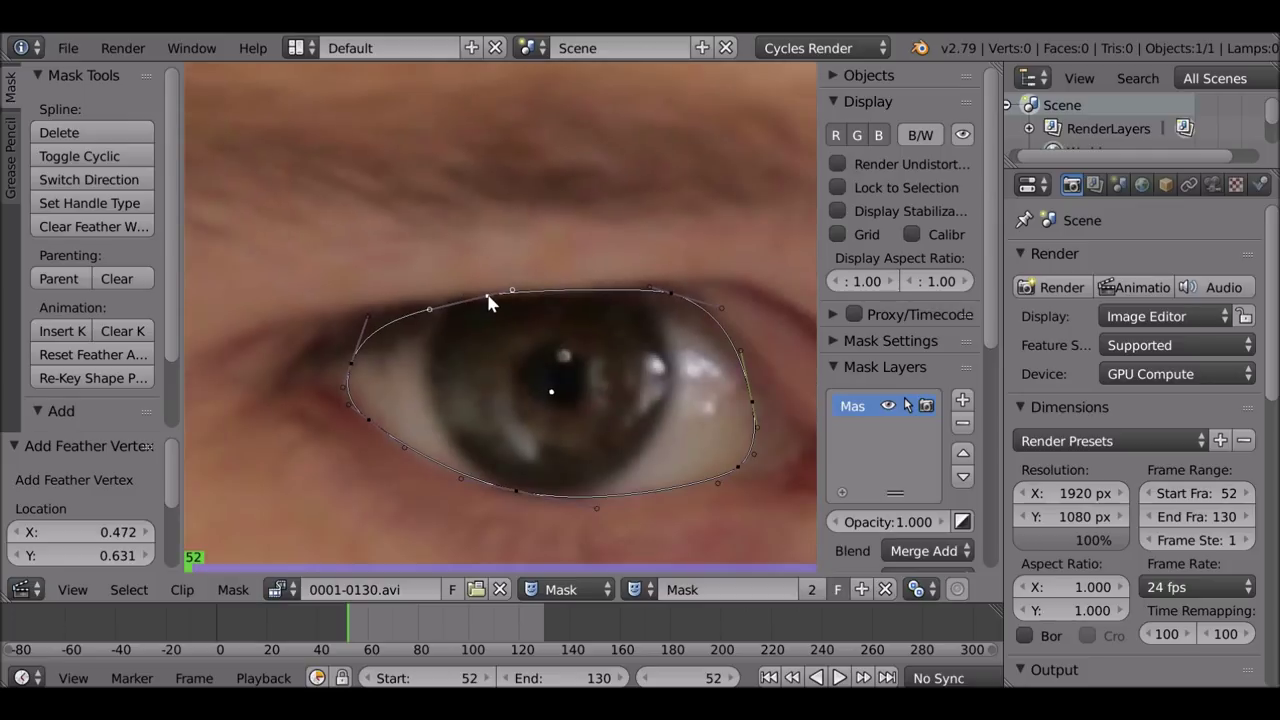
shift+drag(489, 302, 453, 342)
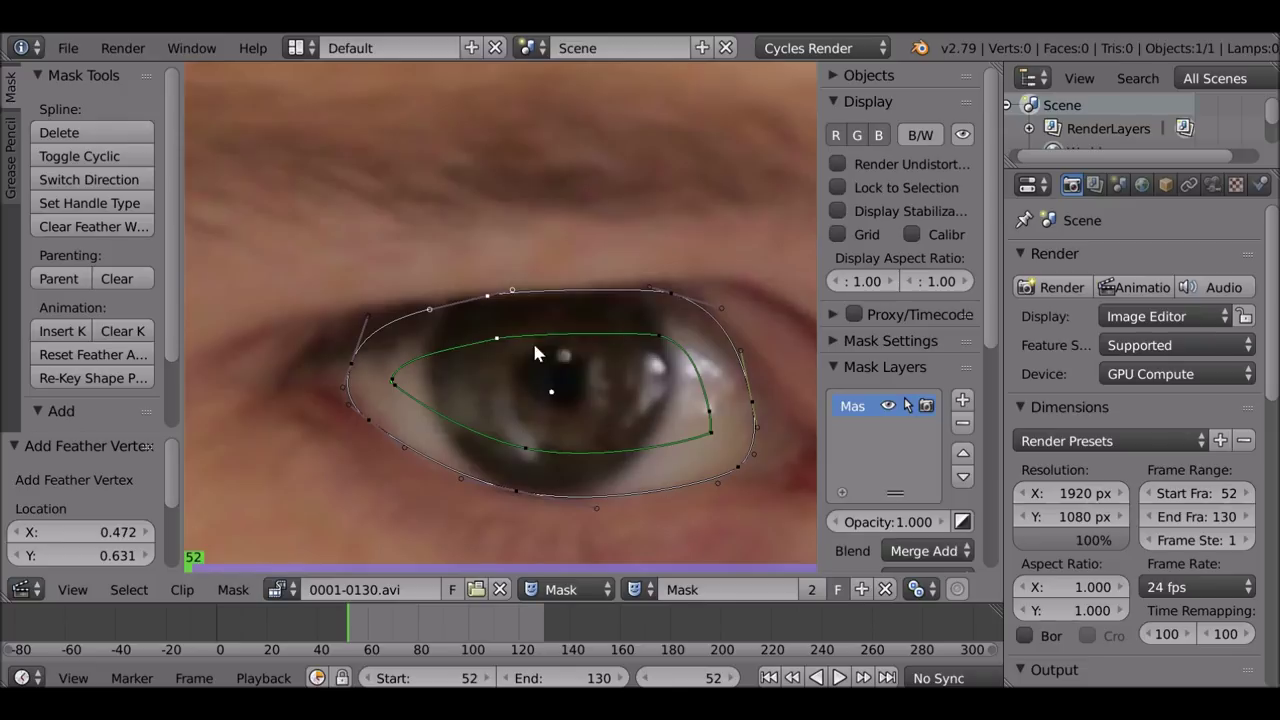
key(ctrl+z)
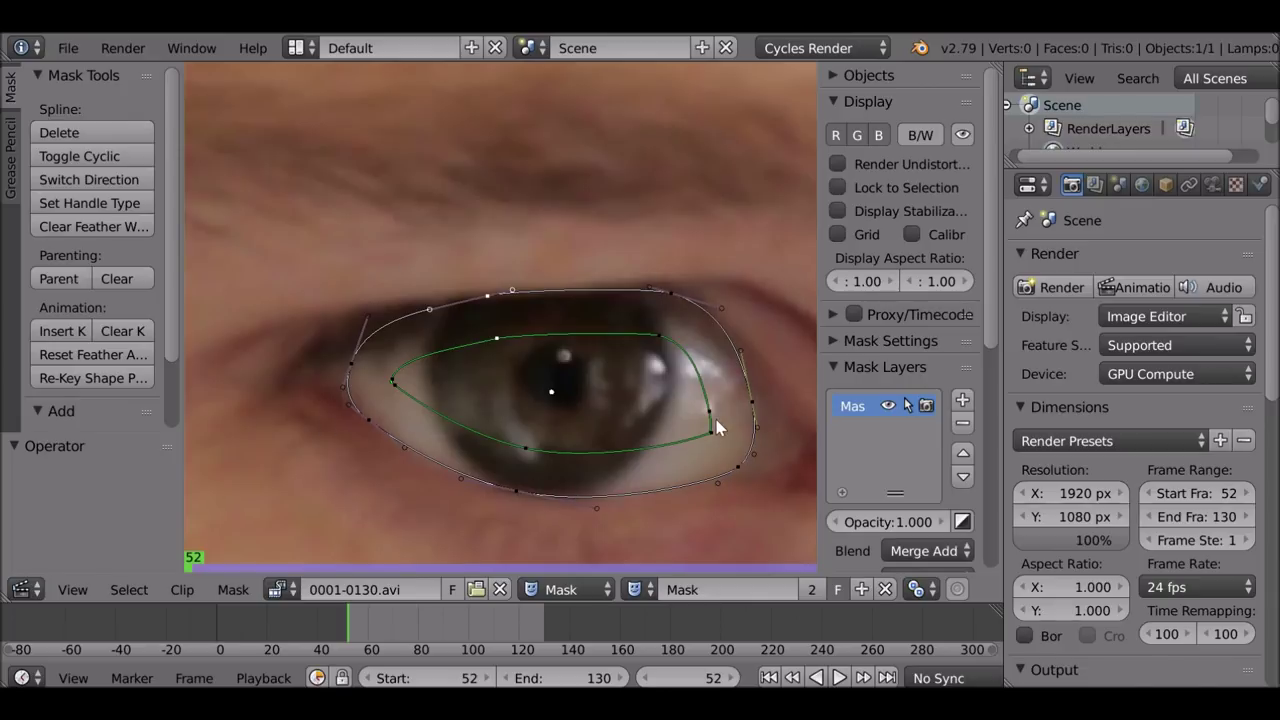
Step: Switch the direction of the eye mask spline and slide its upper-lid feather point up toward the eyebrow
key(a)
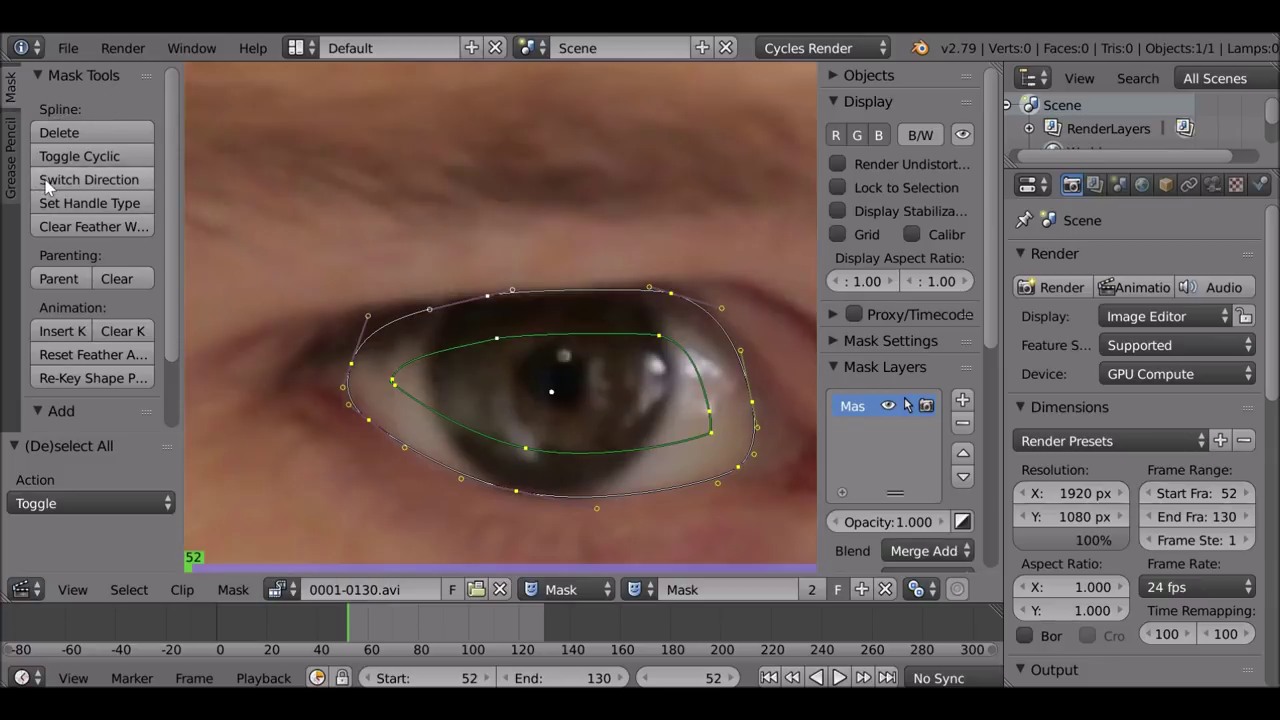
click(118, 187)
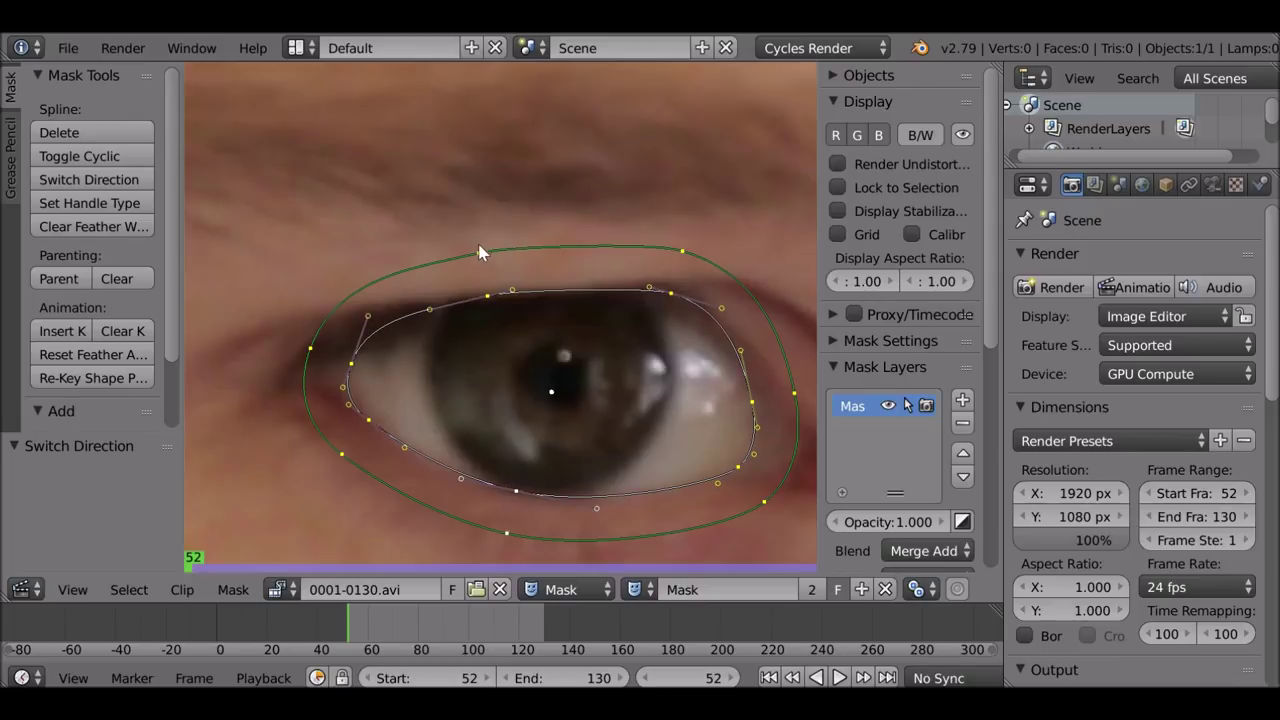
drag(478, 252, 466, 197)
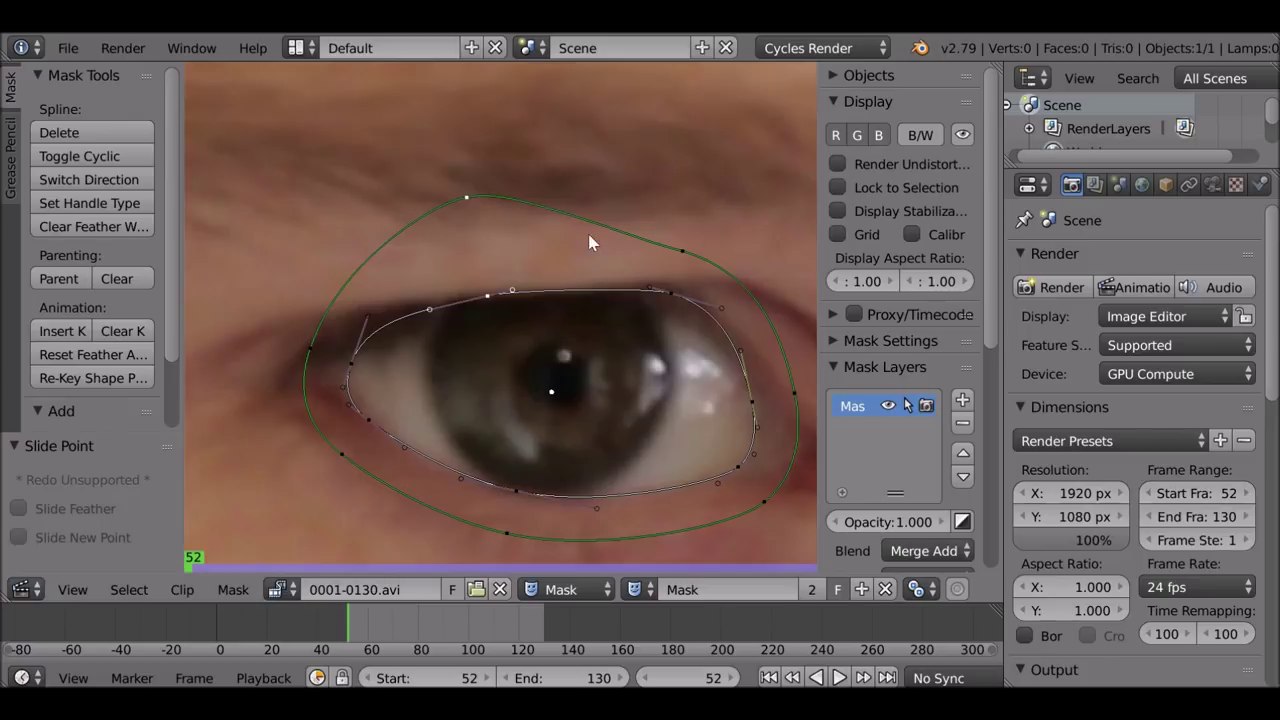
Step: Clear the feather weight of all eye mask points
key(a)
key(a)
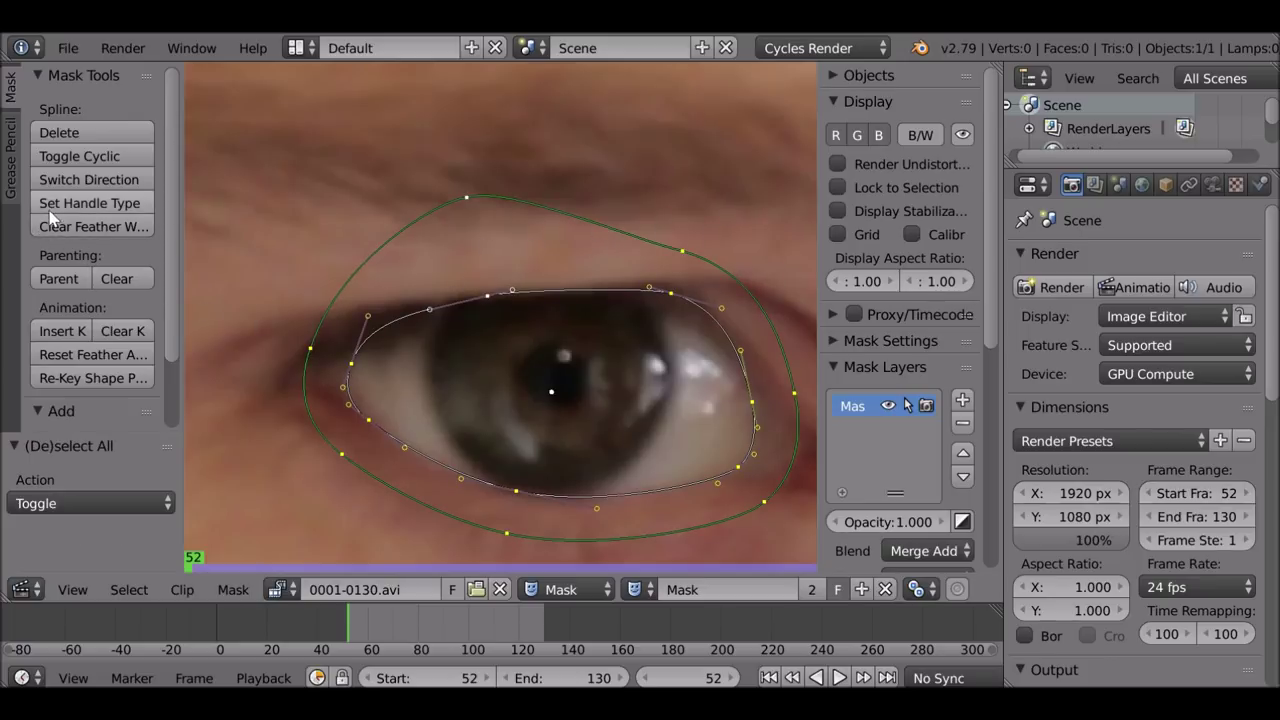
click(138, 227)
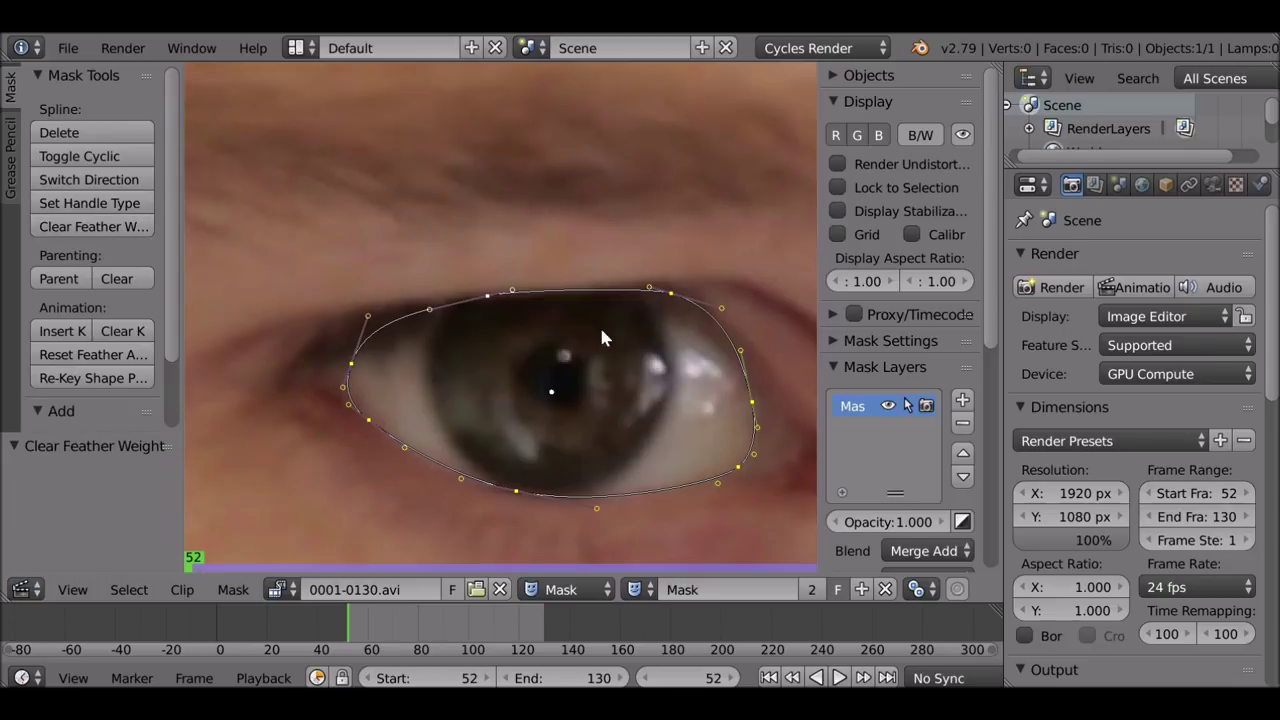
shift+drag(670, 294, 719, 234)
middle_drag(622, 314, 602, 332)
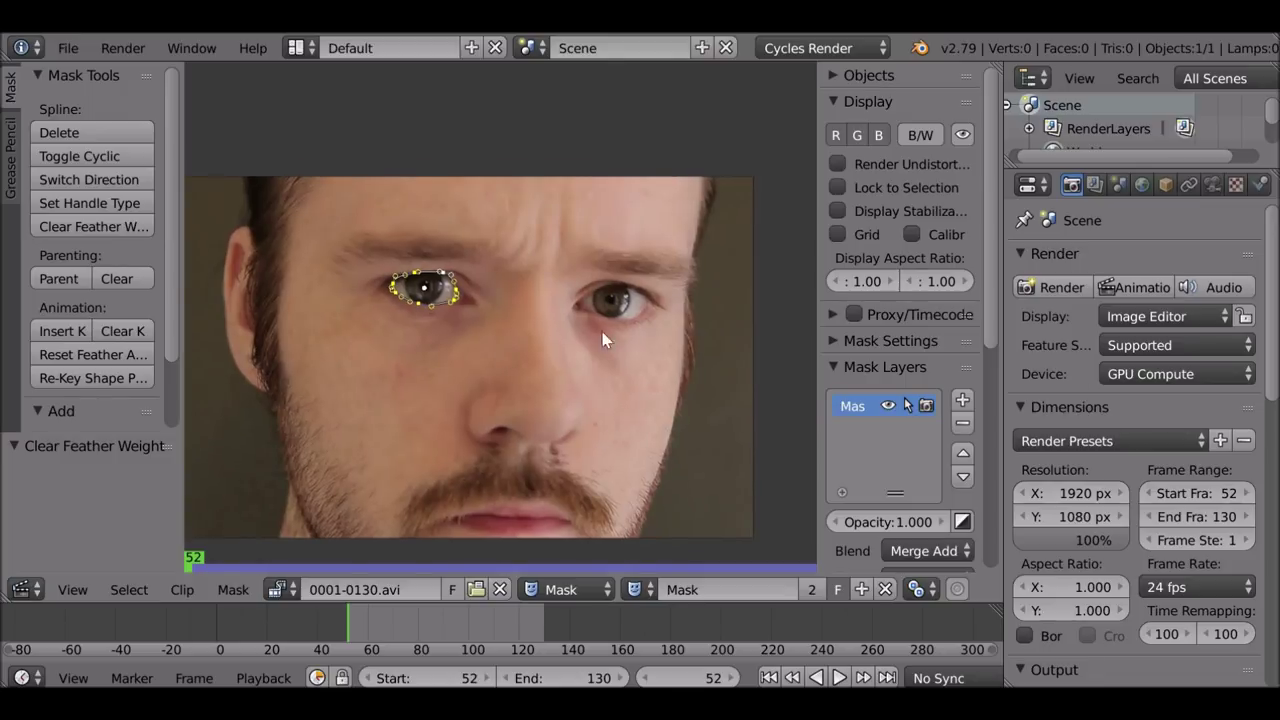
Step: Rename the mask as Eyes
double_click(679, 589)
text(Eyes)
key(Return)
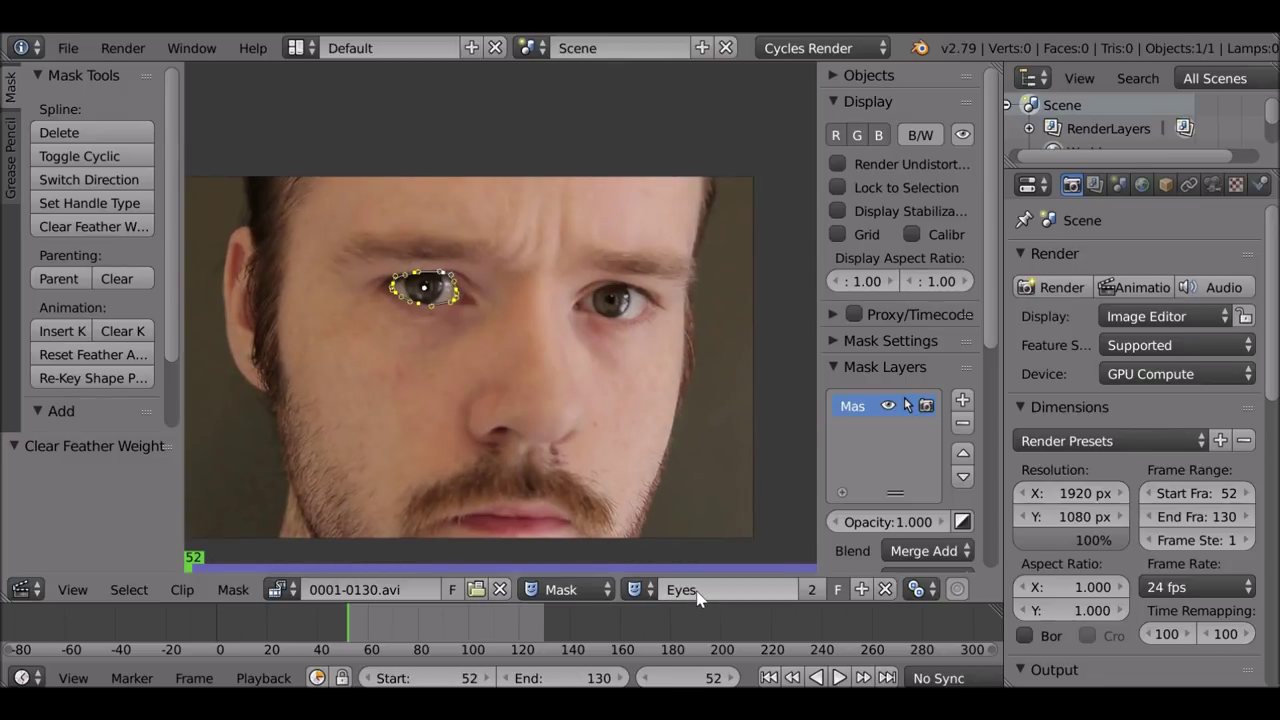
Step: Rename the existing mask layer as Left and restrict its selection in the viewport
drag(820, 368, 777, 367)
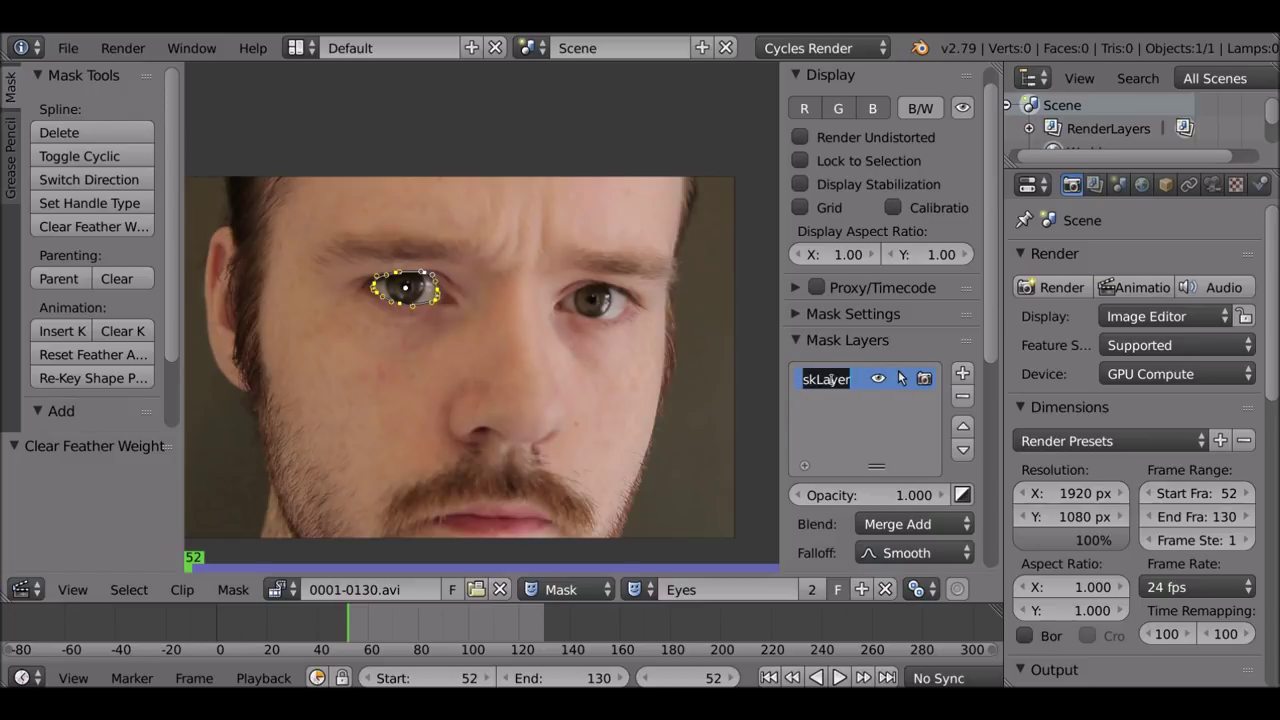
text(Left)
key(Return)
scroll(603, 302, up, 1)
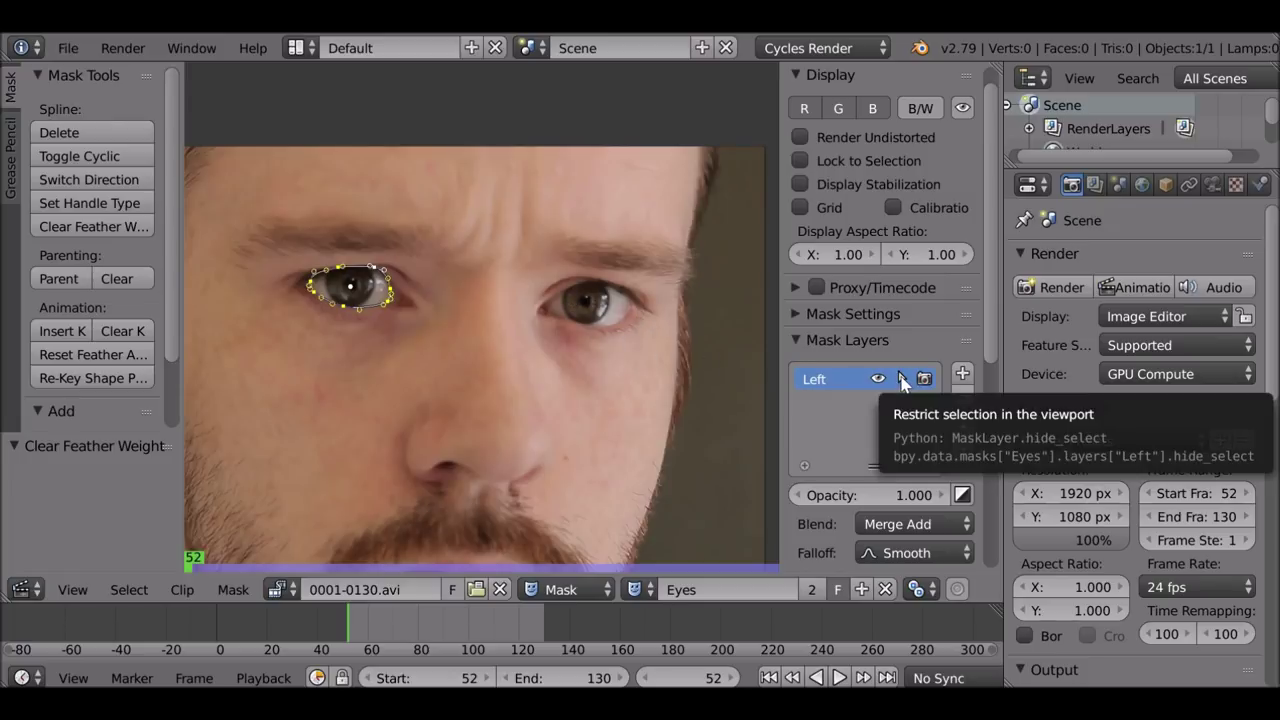
click(903, 381)
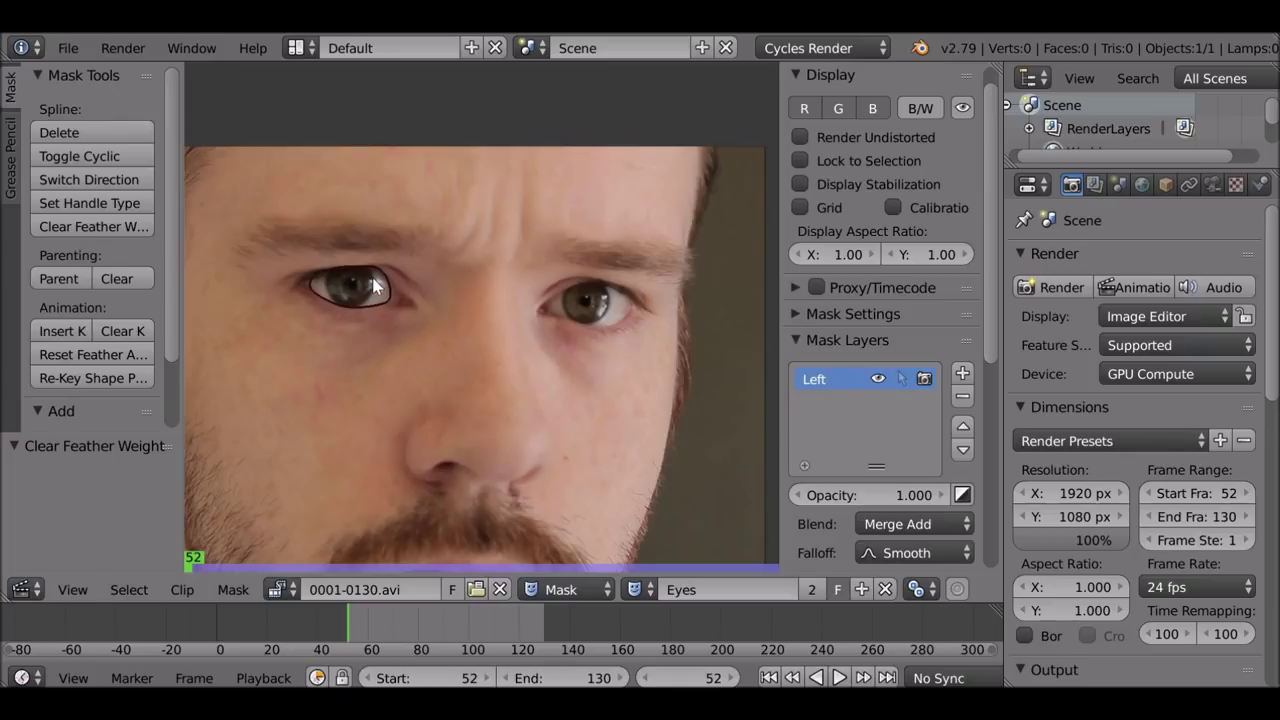
Step: Add a second mask layer and name it Right
click(962, 373)
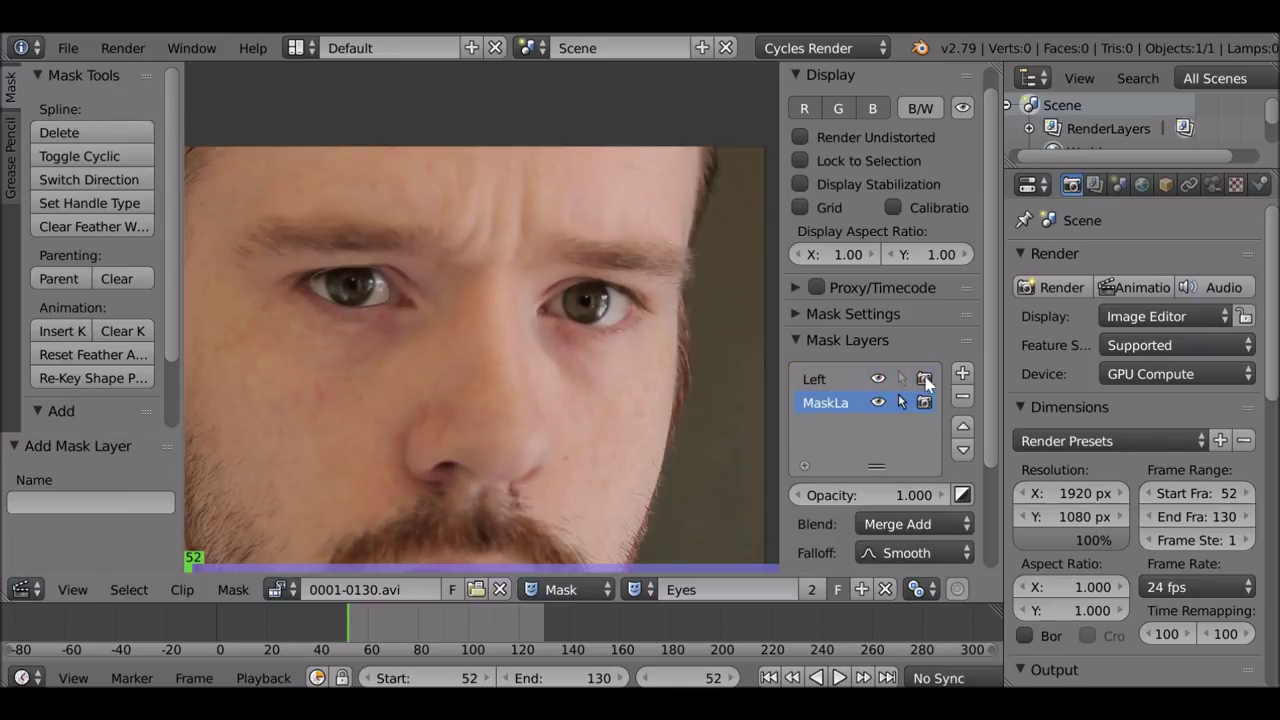
double_click(828, 403)
text(Right)
key(Return)
Step: Trace a seven-point mask around the man's left eye on the Right layer and close the spline
scroll(428, 374, up, 4)
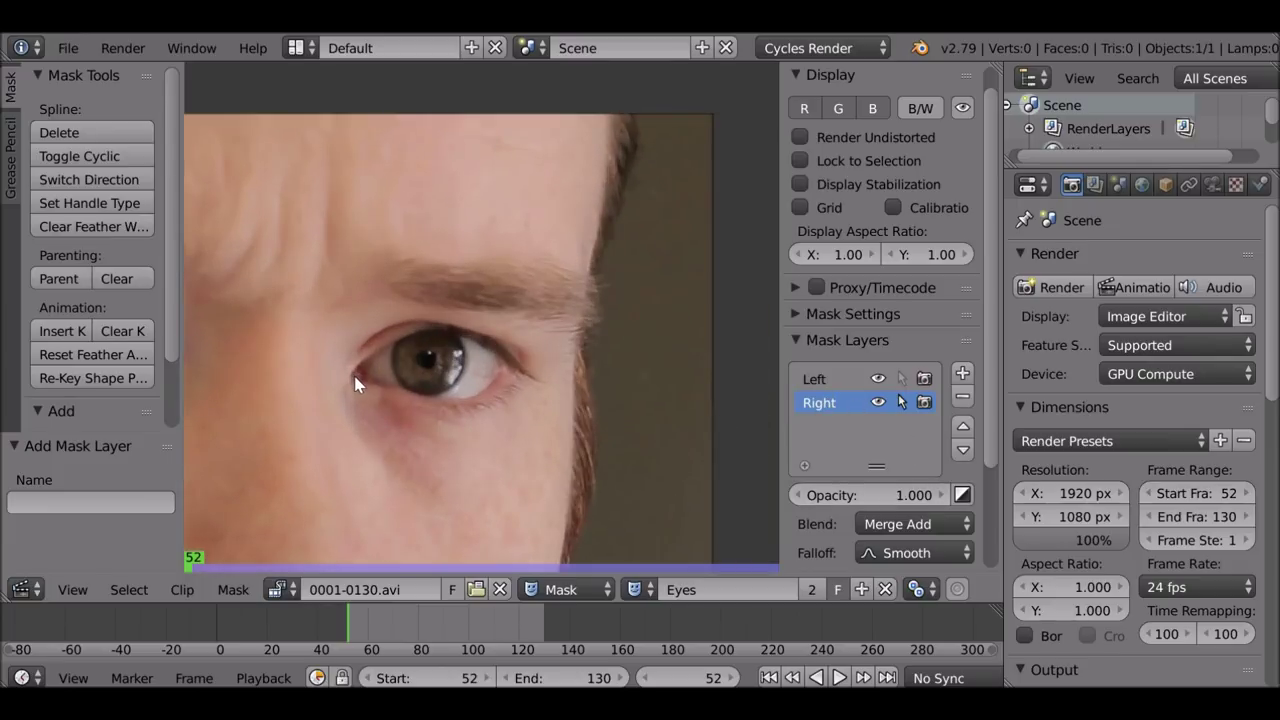
ctrl+click(358, 381)
ctrl+click(405, 391)
ctrl+click(468, 398)
ctrl+click(498, 376)
ctrl+click(484, 337)
ctrl+click(432, 331)
ctrl+click(370, 351)
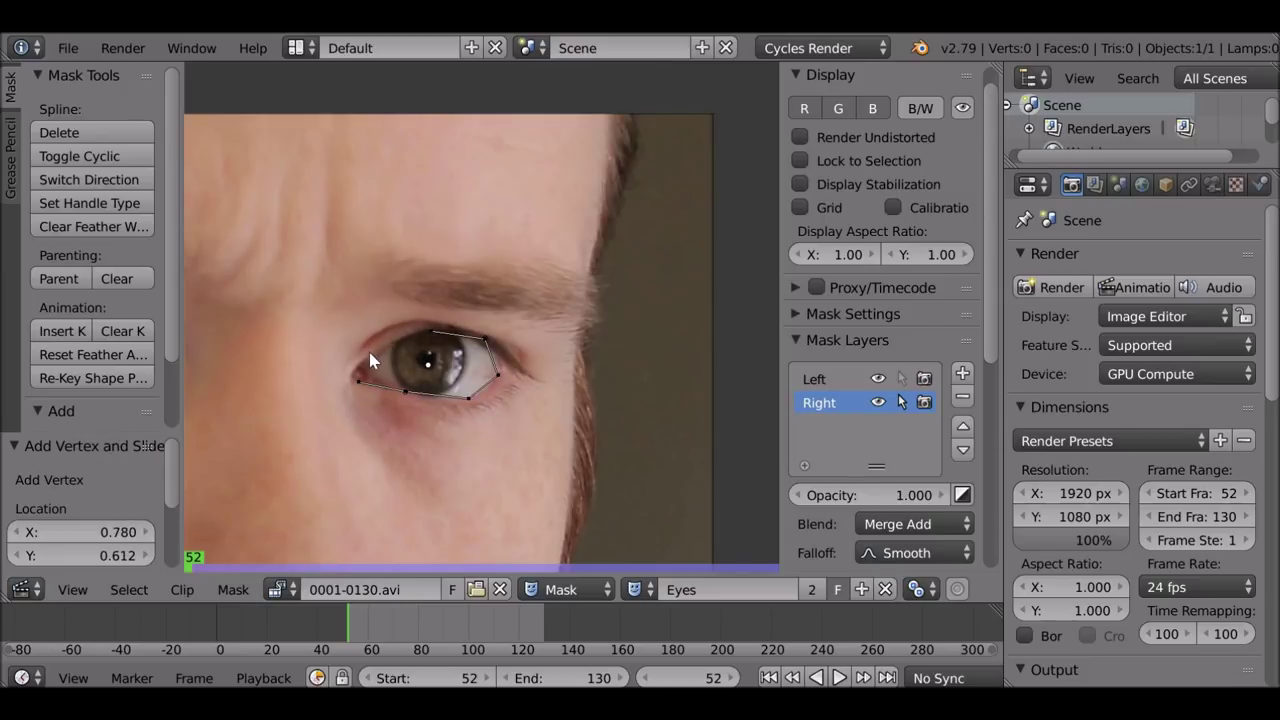
key(alt+c)
Step: Slide the inner-corner, lower-lid and outer-corner points of the Right layer's mask onto the eye's edge
scroll(400, 356, up, 4)
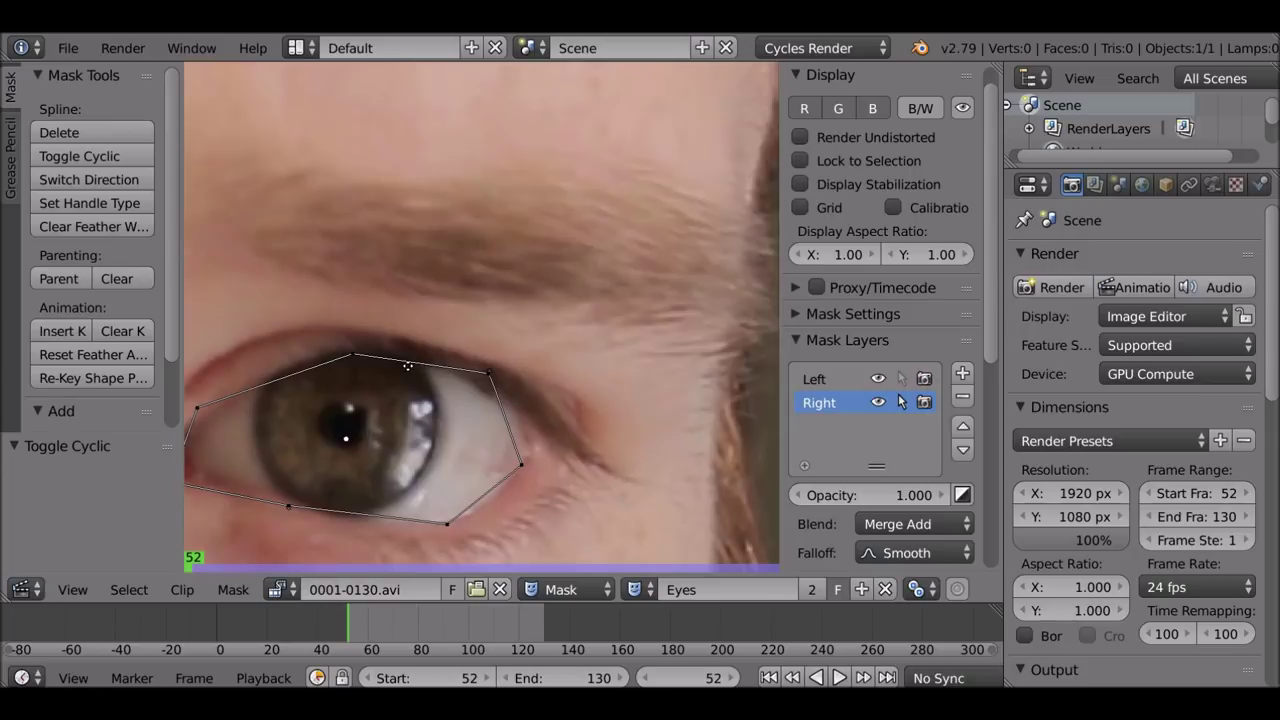
drag(312, 344, 327, 349)
drag(285, 419, 304, 405)
drag(562, 461, 508, 461)
drag(636, 401, 632, 406)
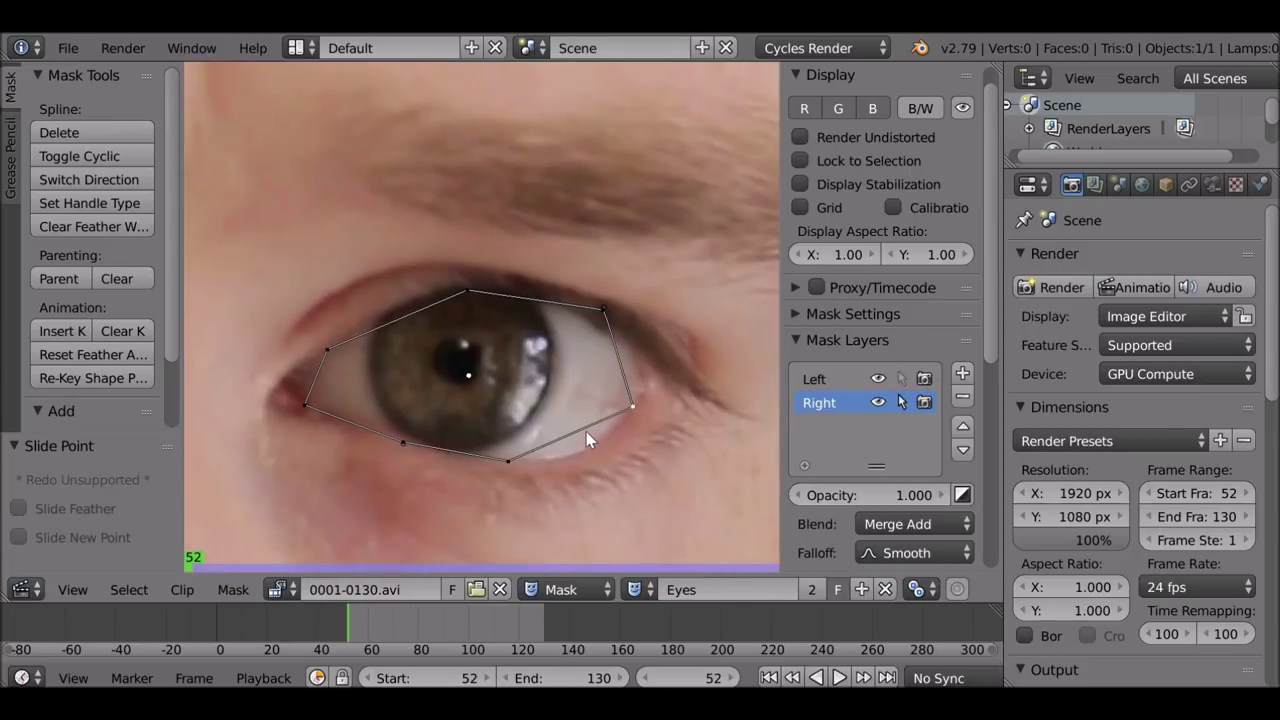
Step: Add mask points along the outer lower lid and outer edge of the left eye and slide them to its contour
ctrl+click(584, 440)
drag(585, 443, 586, 452)
ctrl+click(619, 361)
drag(620, 361, 600, 312)
drag(600, 312, 606, 314)
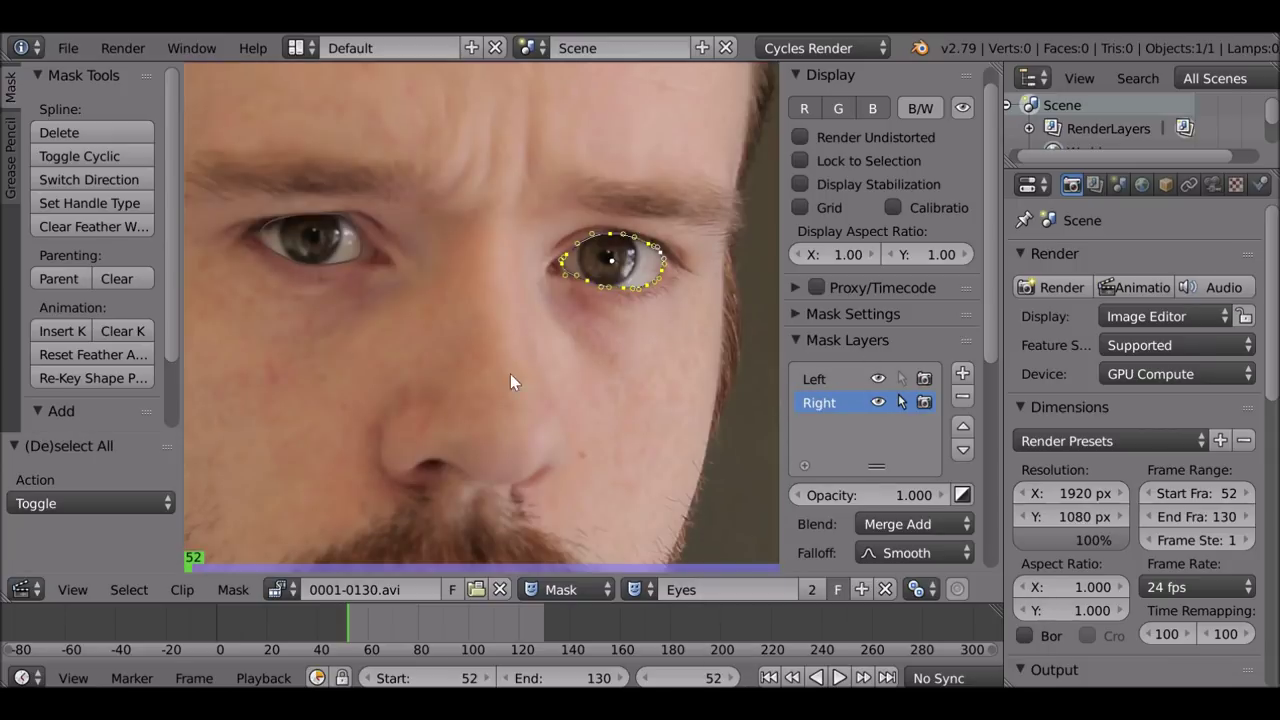
Step: Show marker search areas in the Tracking mode and add a tracking marker on the man's right pupil
scroll(412, 368, down, 2)
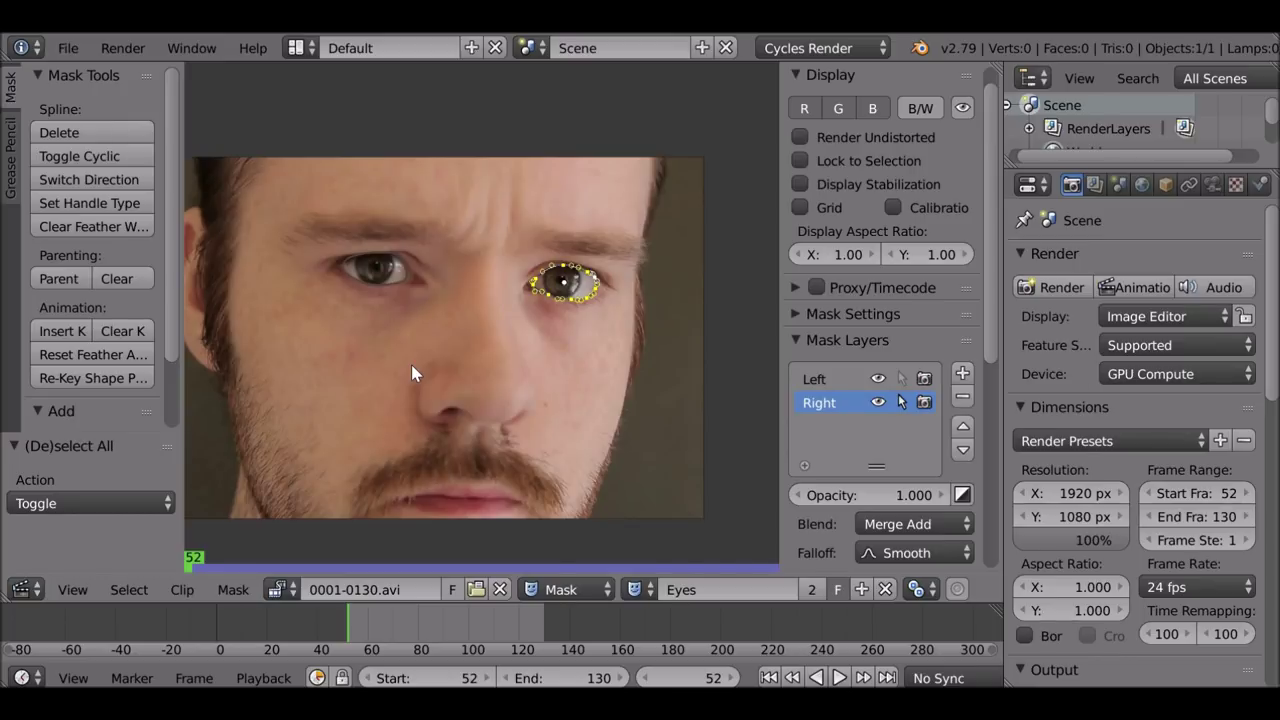
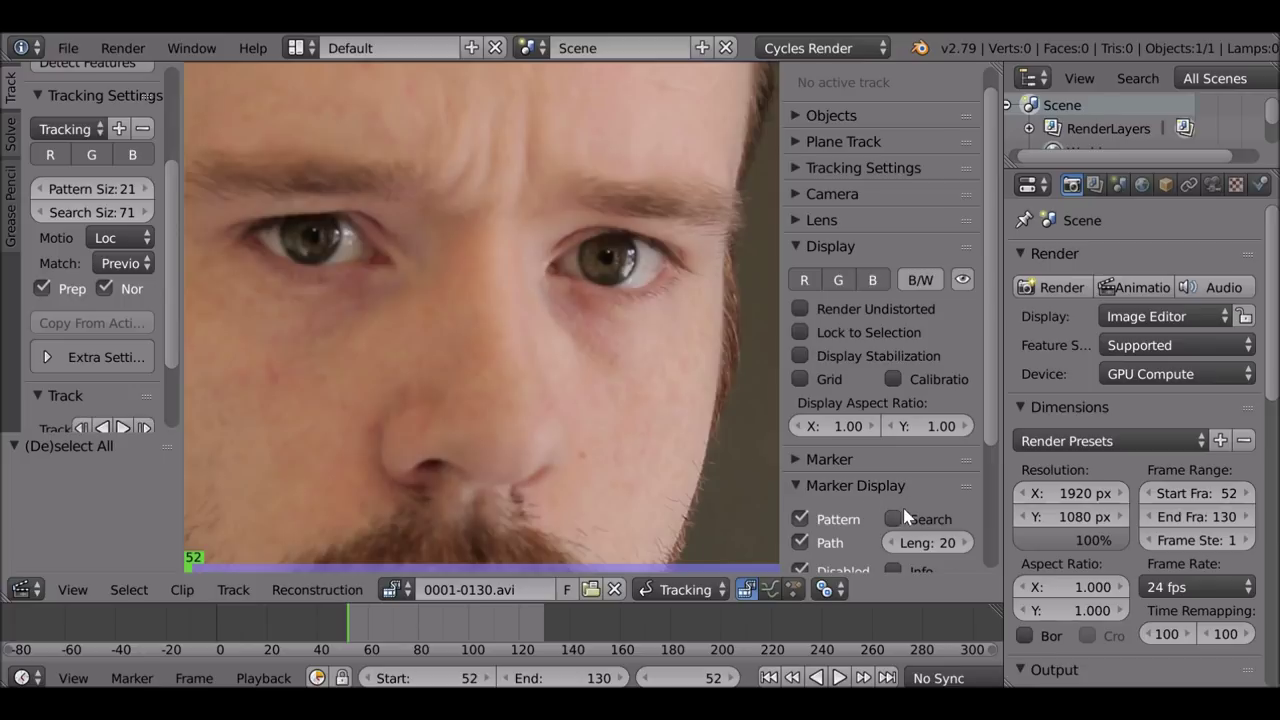
scroll(410, 235, down, 1)
scroll(895, 250, up, 1)
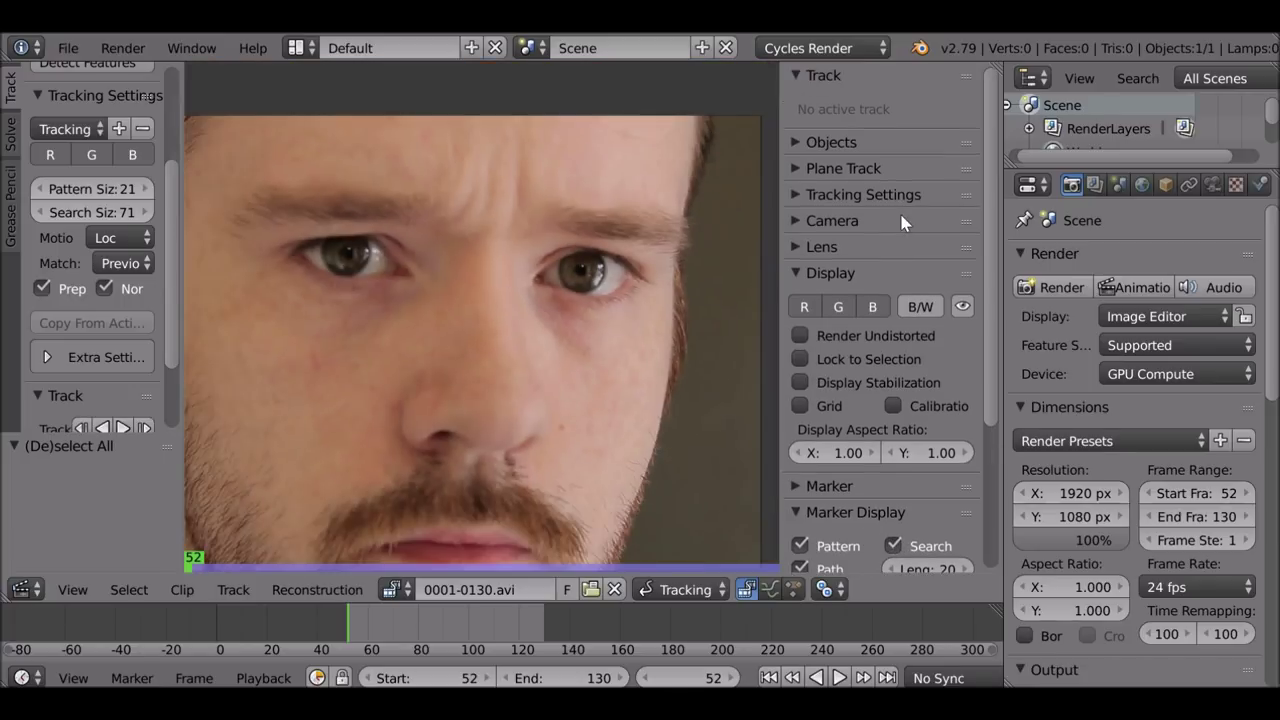
ctrl+click(348, 256)
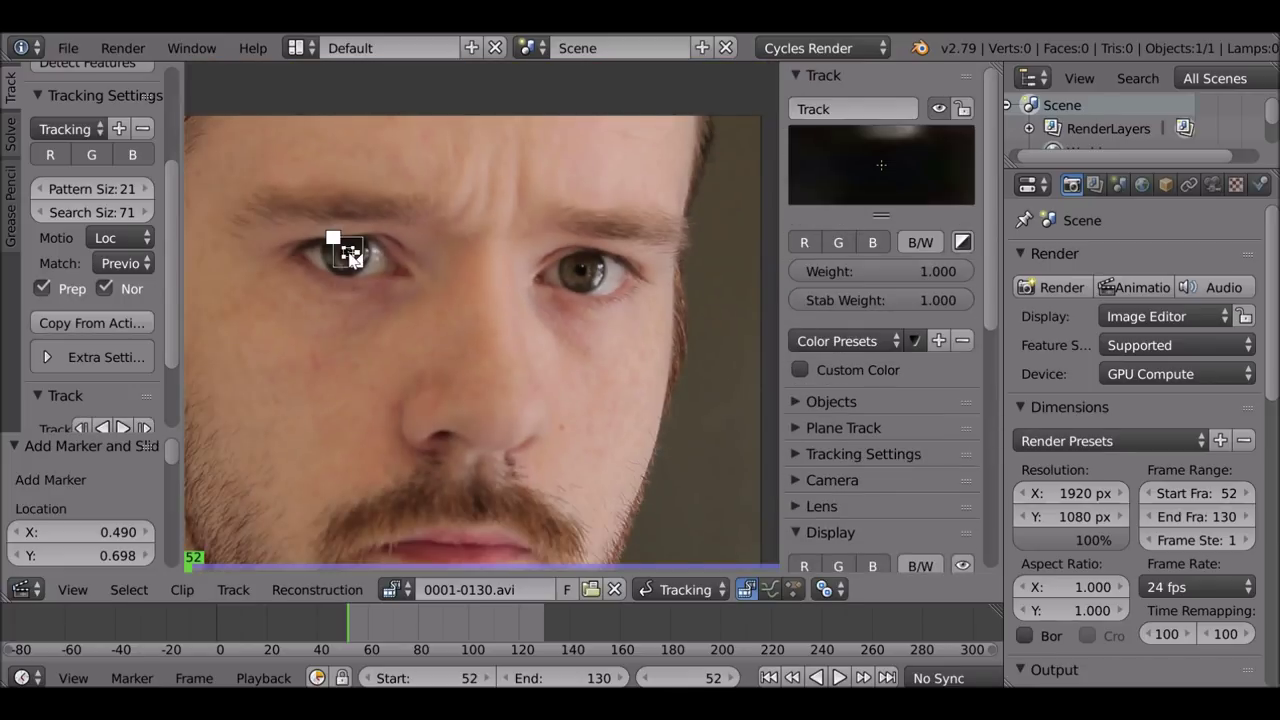
Step: Scale the right-eye marker by about 2.39, move it onto the pupil, and shrink its search area to about the iris
scroll(394, 262, up, 4)
scroll(619, 349, up, 2)
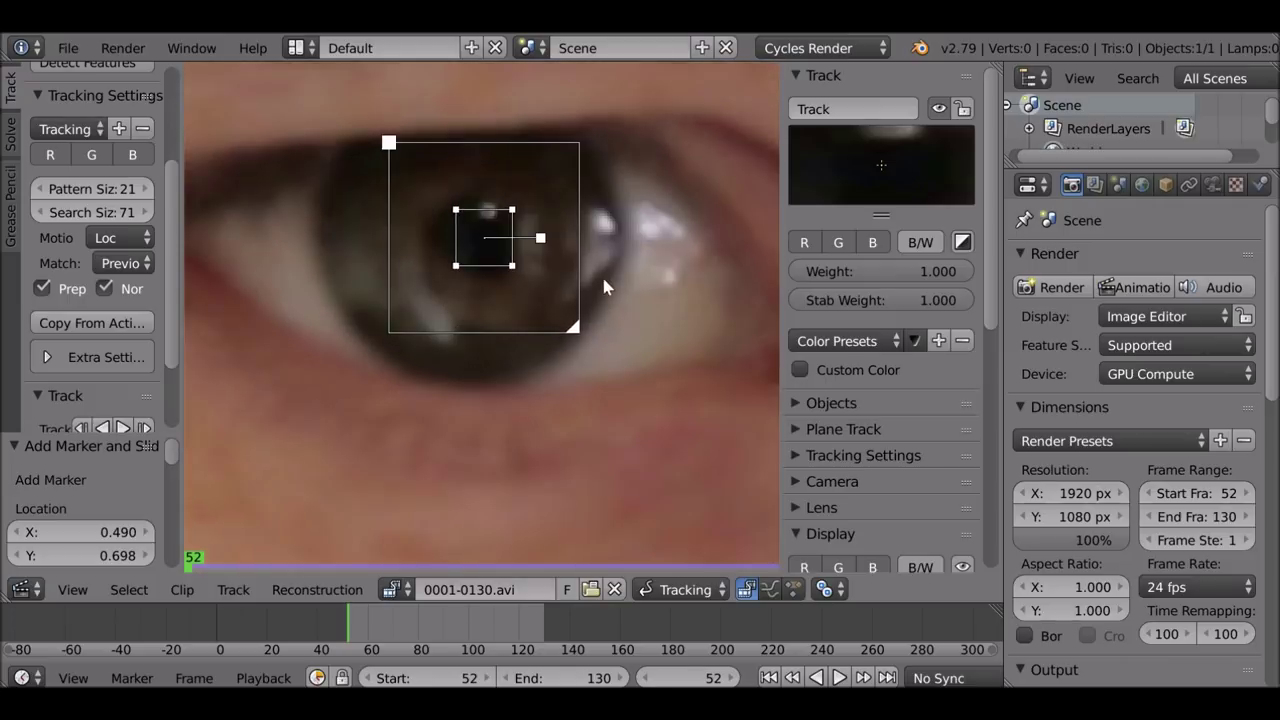
middle_drag(602, 275, 571, 323)
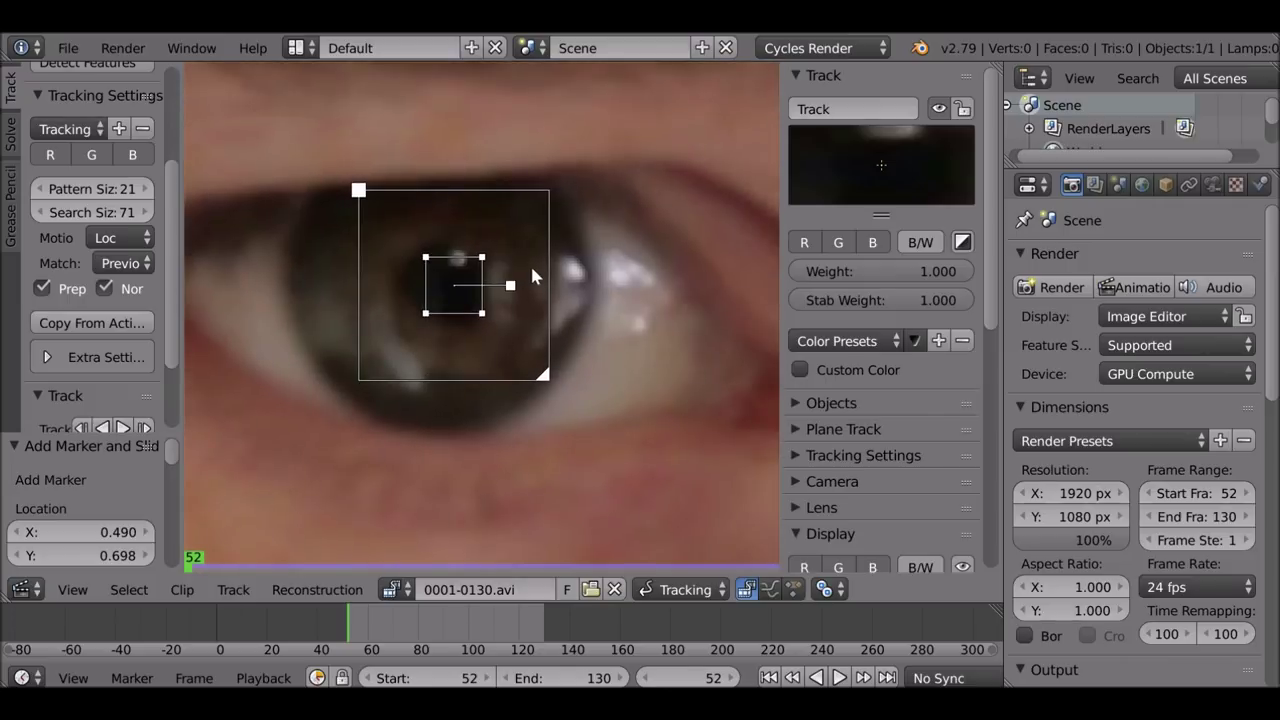
key(s)
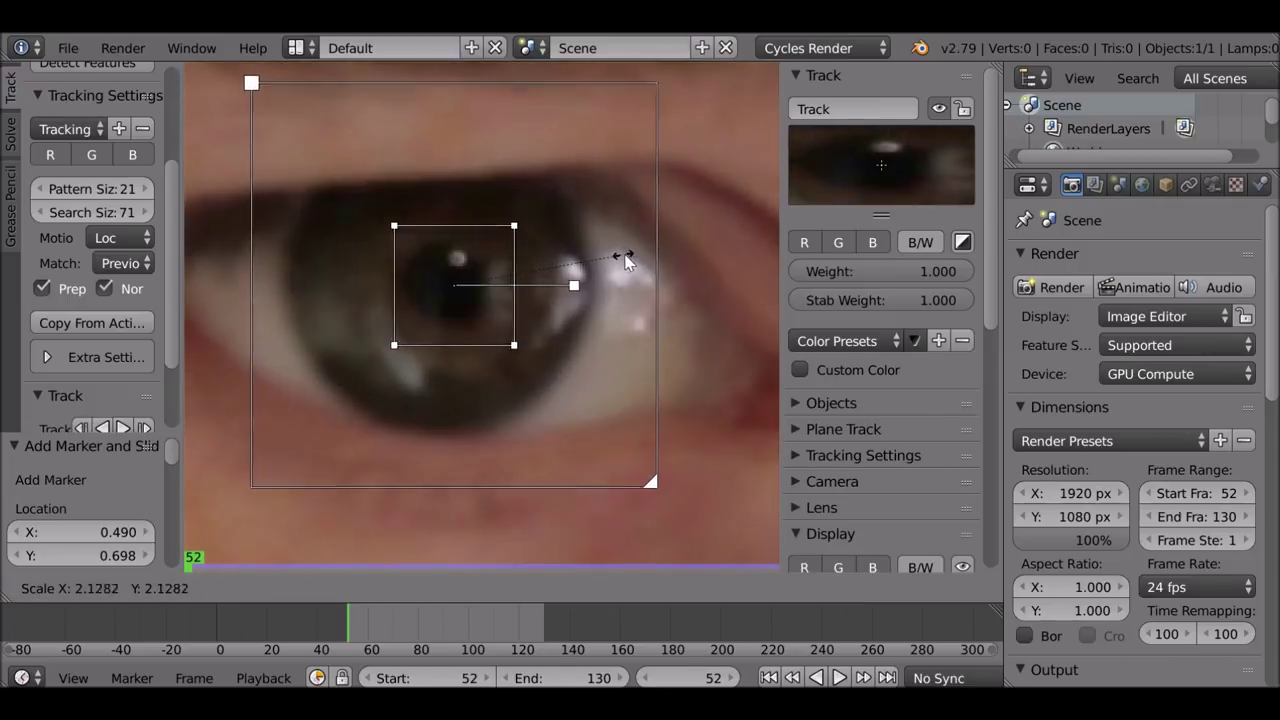
click(641, 248)
key(g)
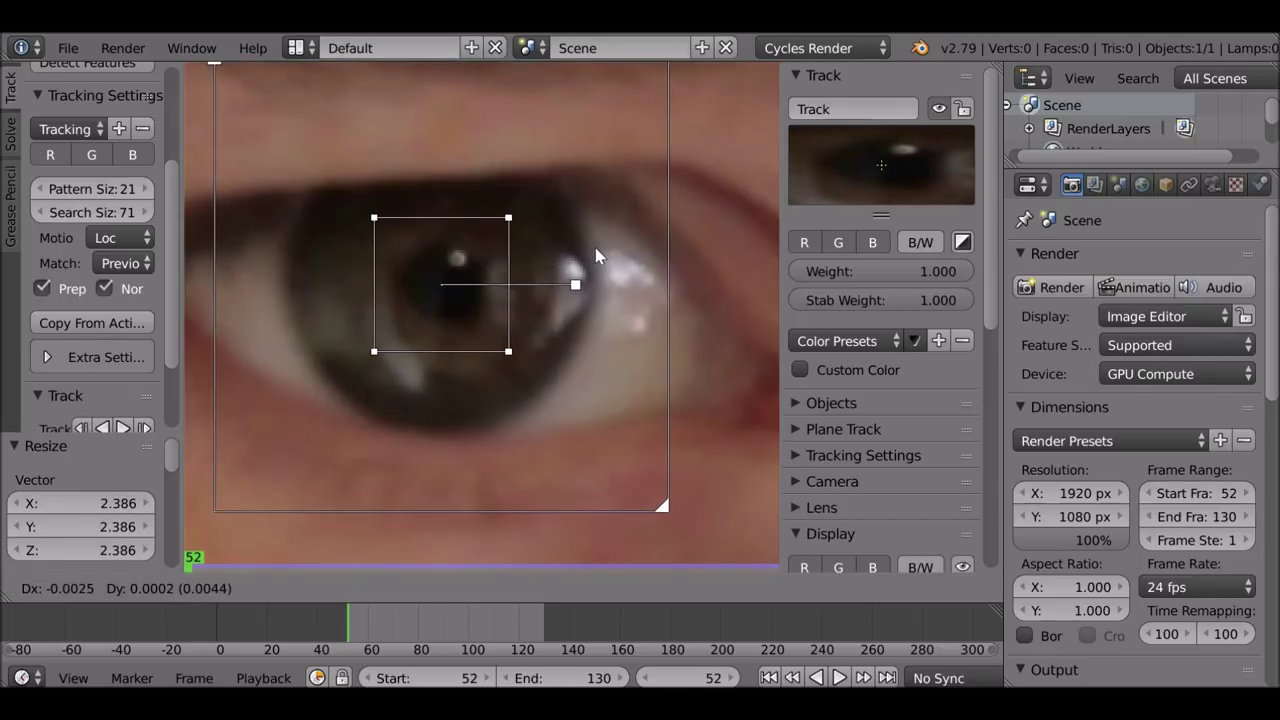
click(597, 247)
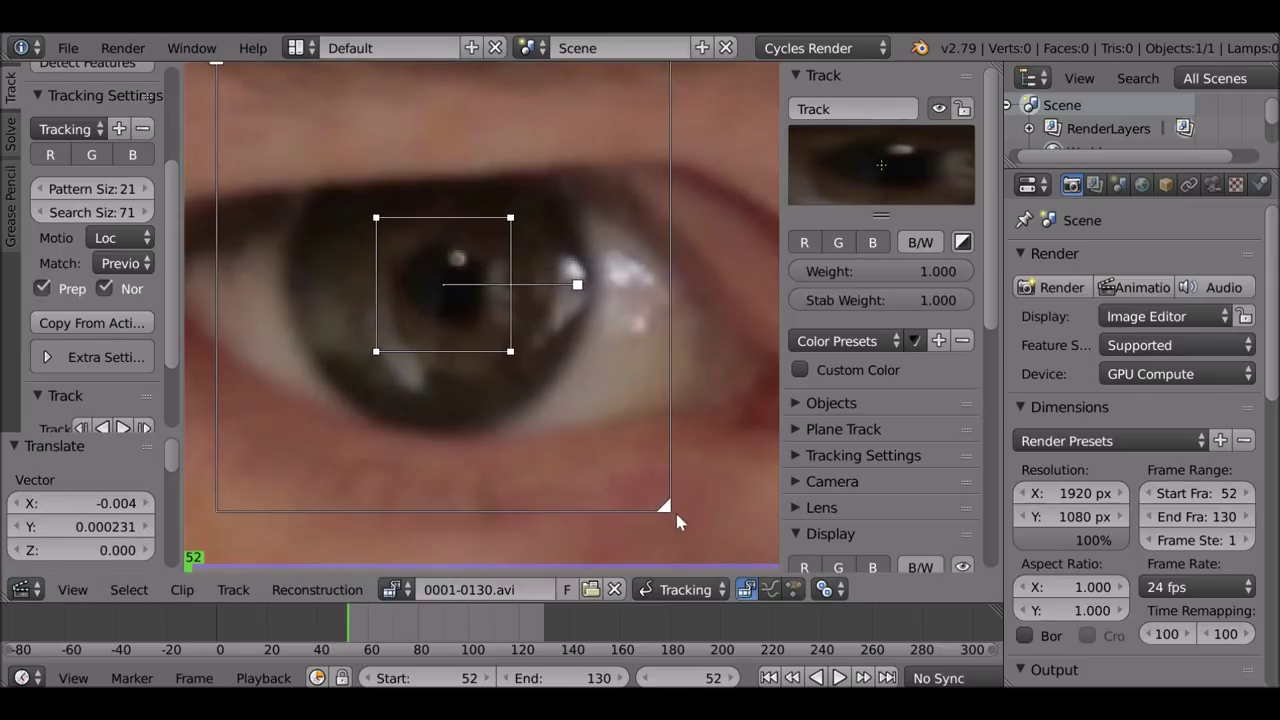
drag(675, 520, 589, 430)
Step: Copy the right-eye track's settings as the defaults for new tracks
scroll(530, 272, down, 4)
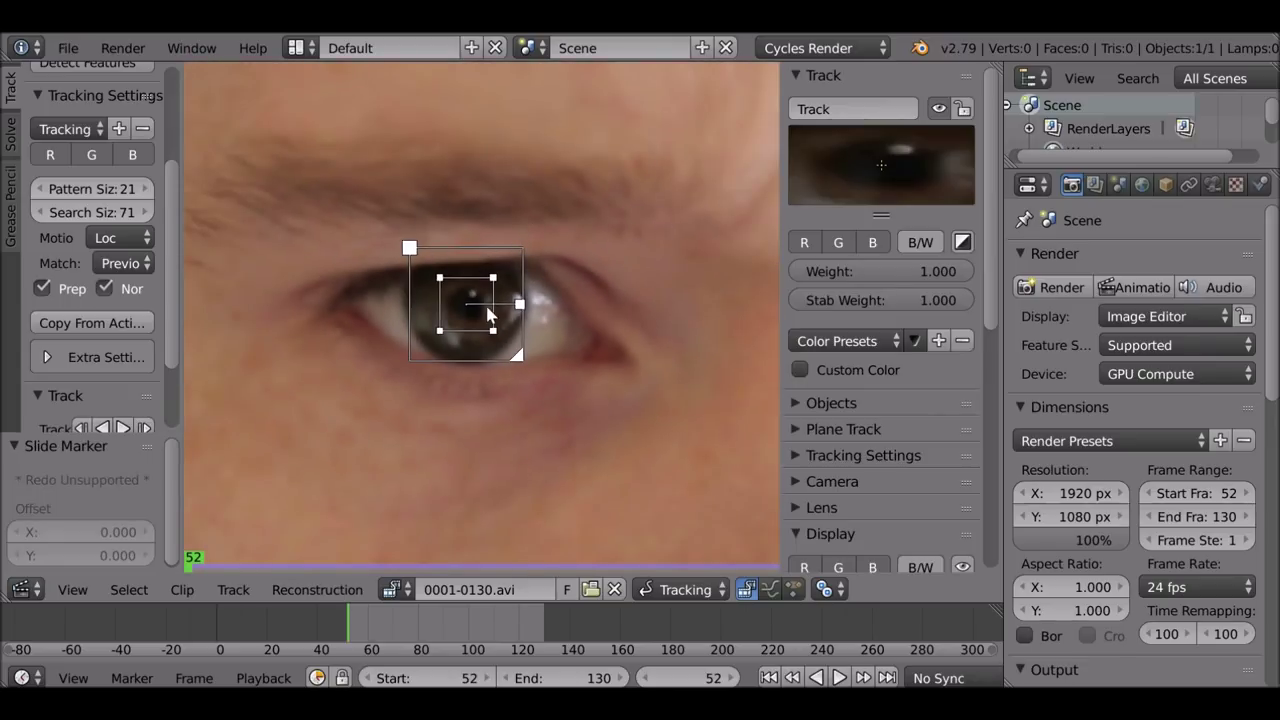
scroll(470, 313, down, 4)
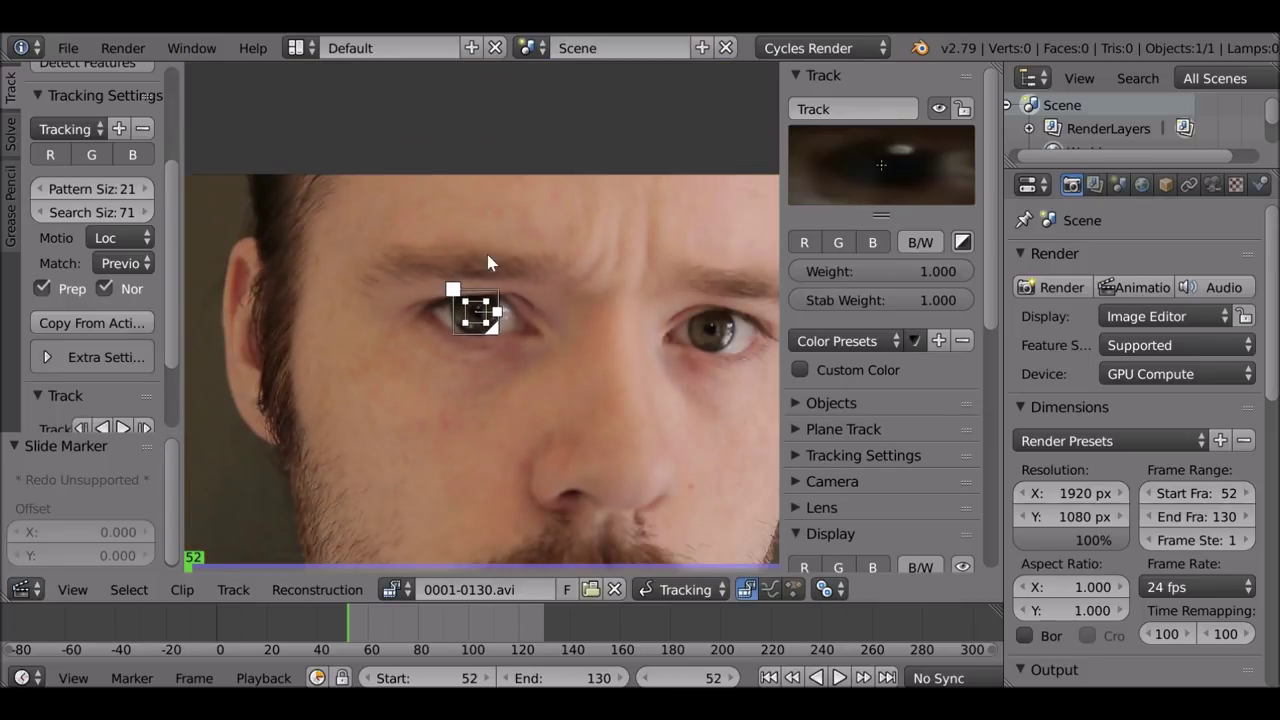
middle_drag(493, 277, 416, 266)
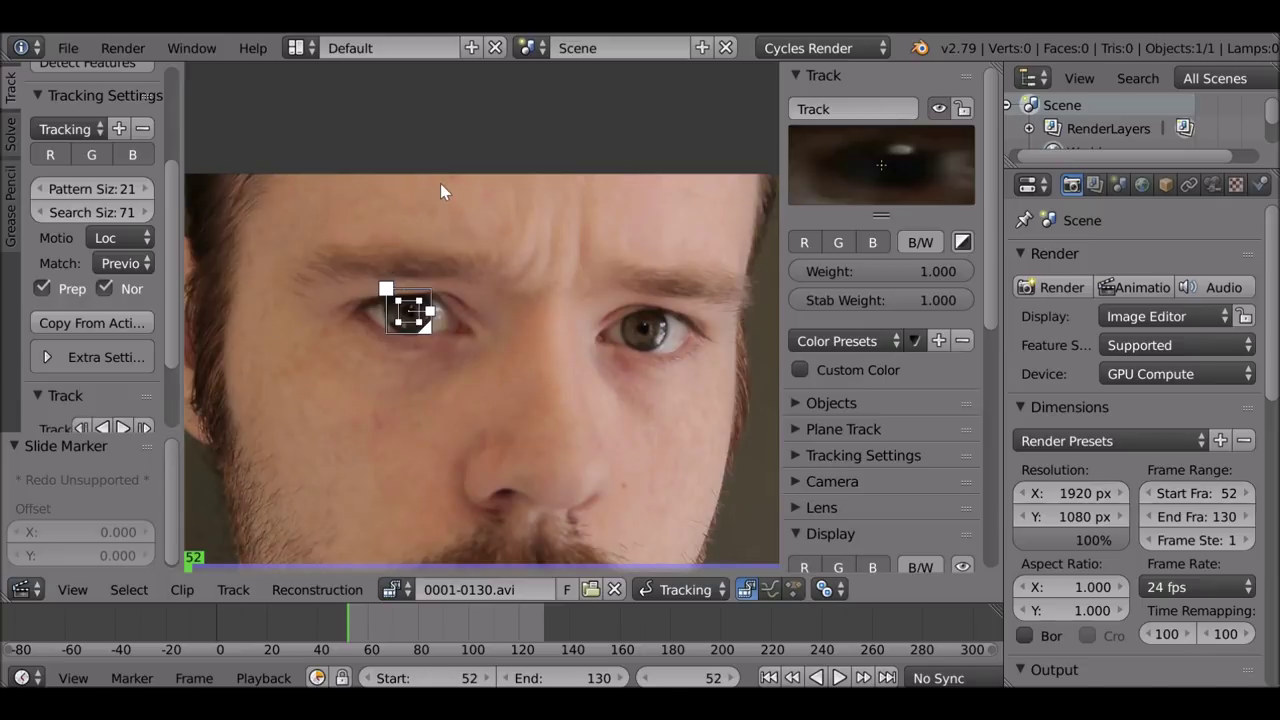
scroll(462, 190, up, 2)
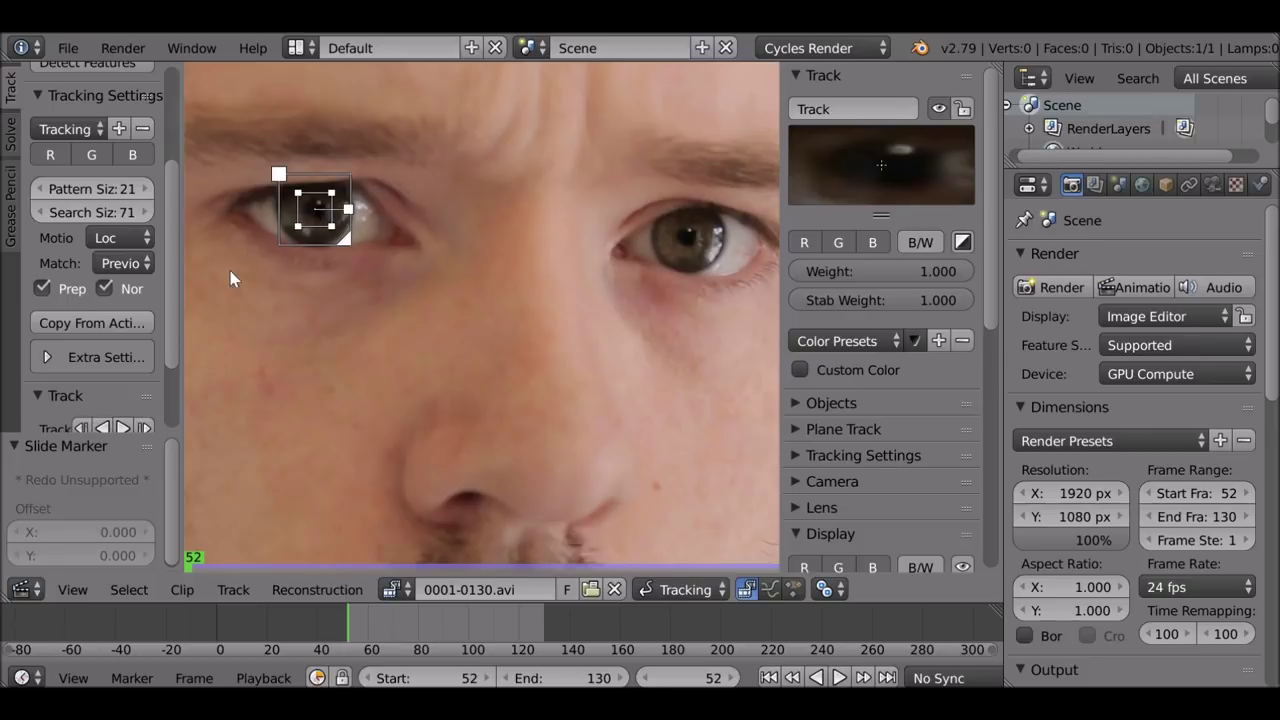
click(125, 323)
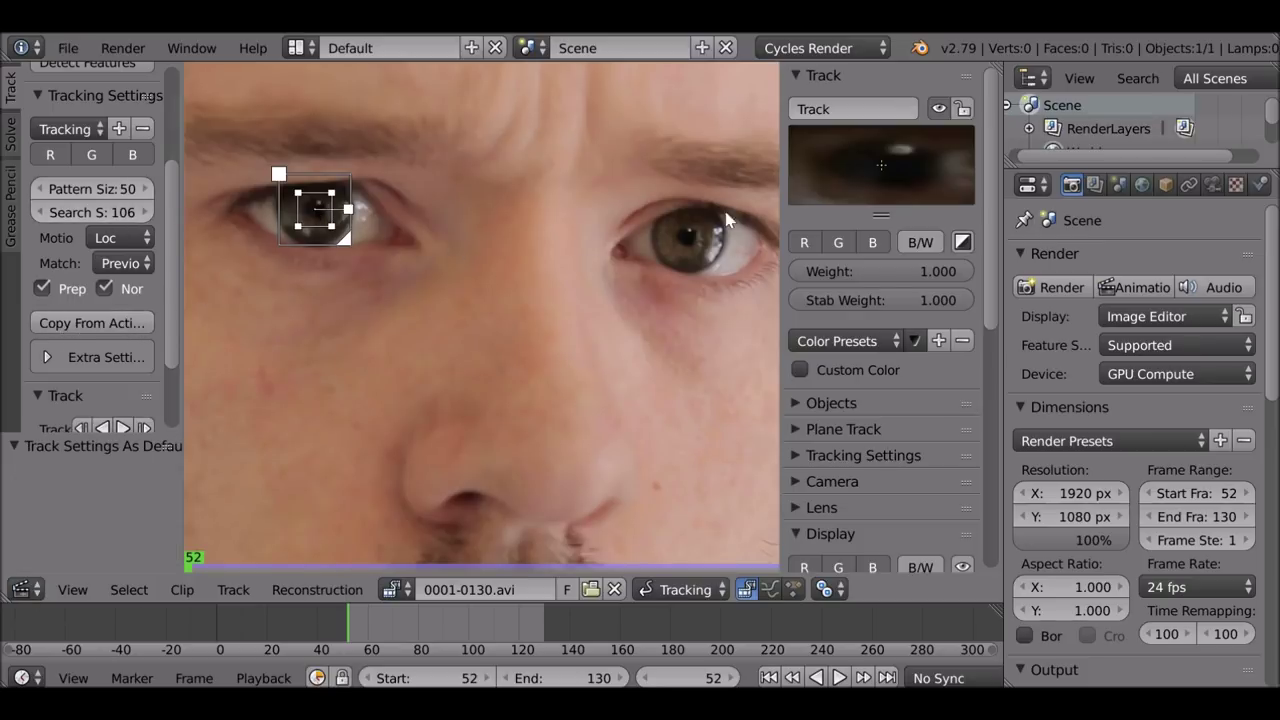
Step: Add a second tracking marker on the man's left eye and center it on the pupil
middle_drag(642, 236, 582, 234)
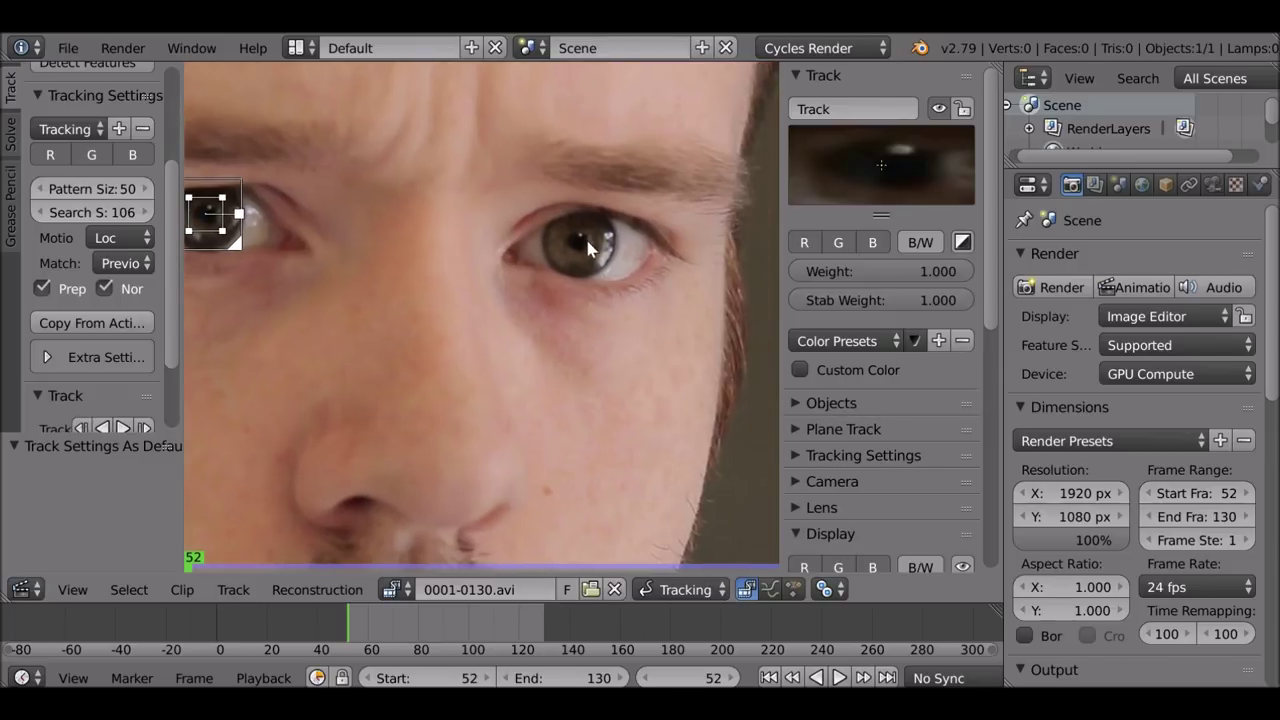
scroll(642, 204, up, 2)
ctrl+click(637, 188)
scroll(642, 195, down, 2)
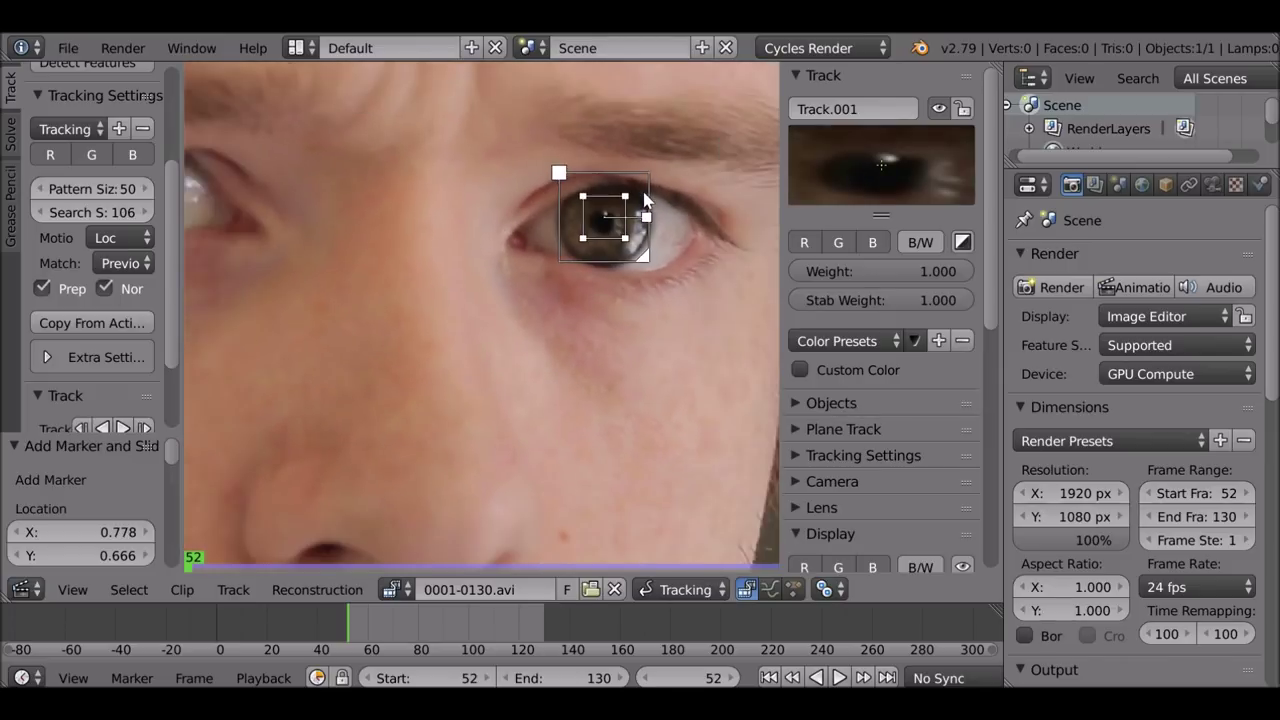
key(g)
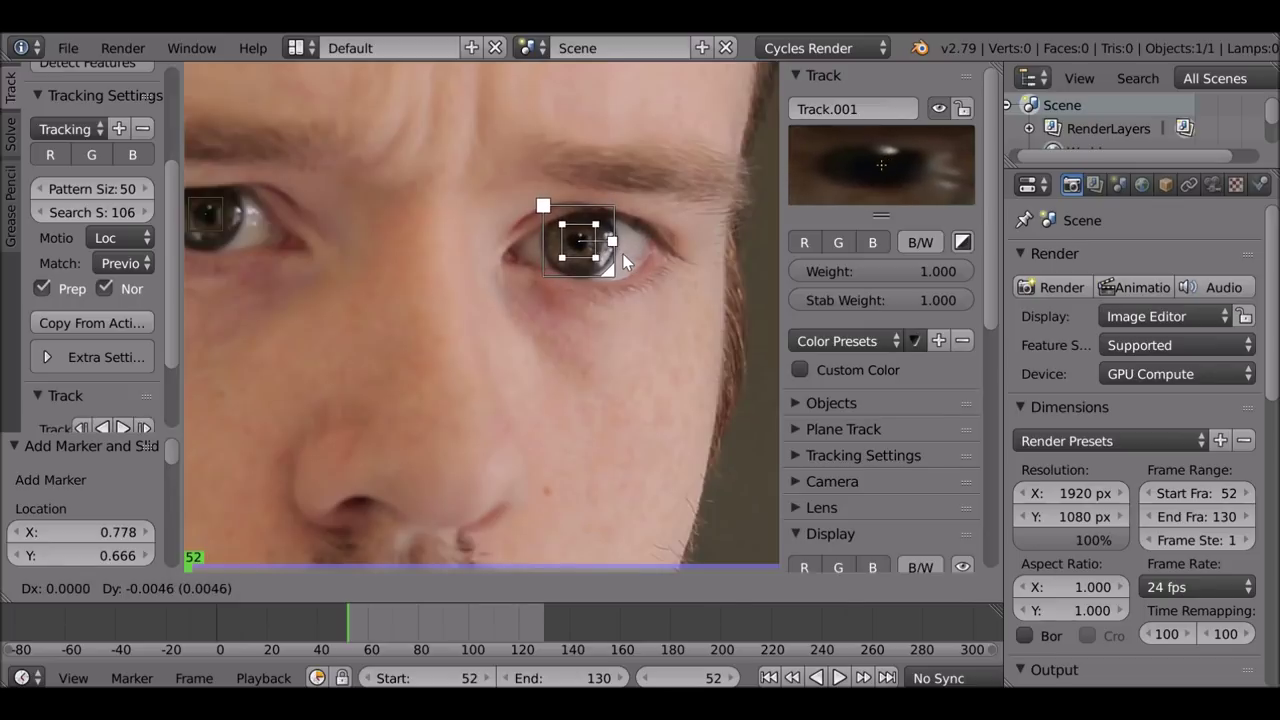
click(624, 262)
Step: Track both eye markers forward to frame 130, scrub through the result, and return to frame 52
scroll(464, 295, down, 3)
key(a)
scroll(488, 325, down, 1)
scroll(144, 364, down, 3)
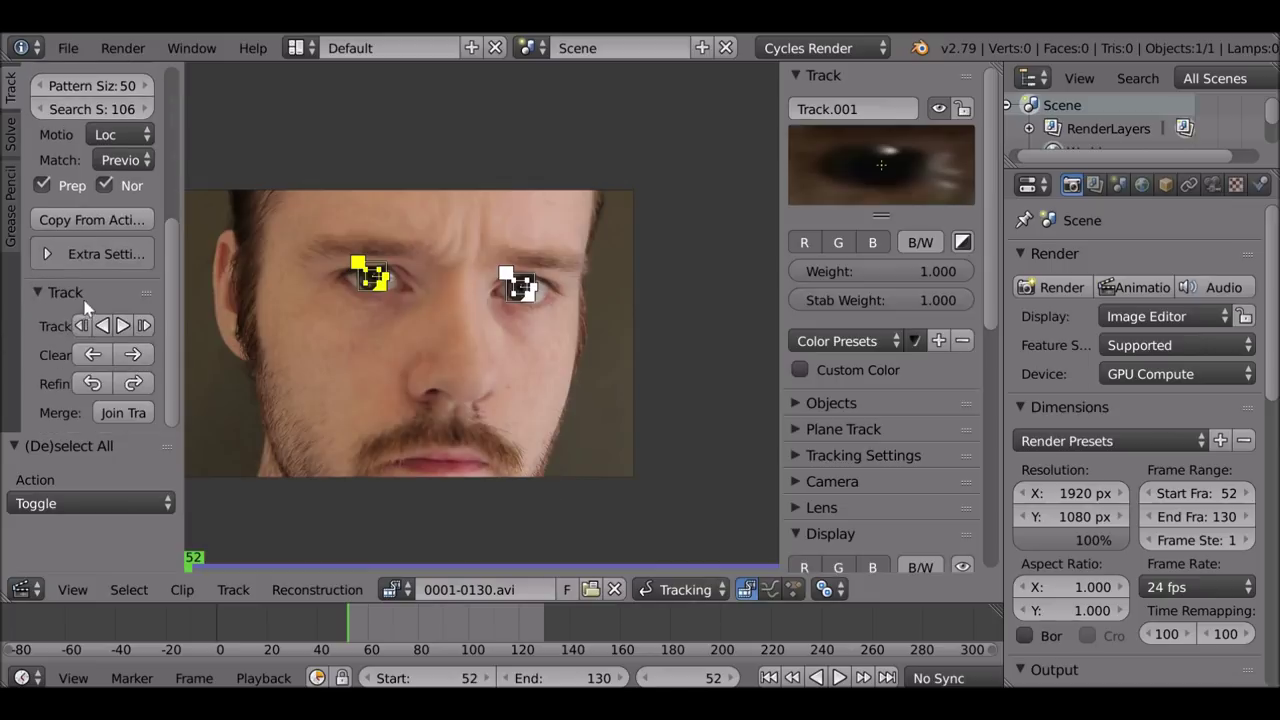
click(124, 322)
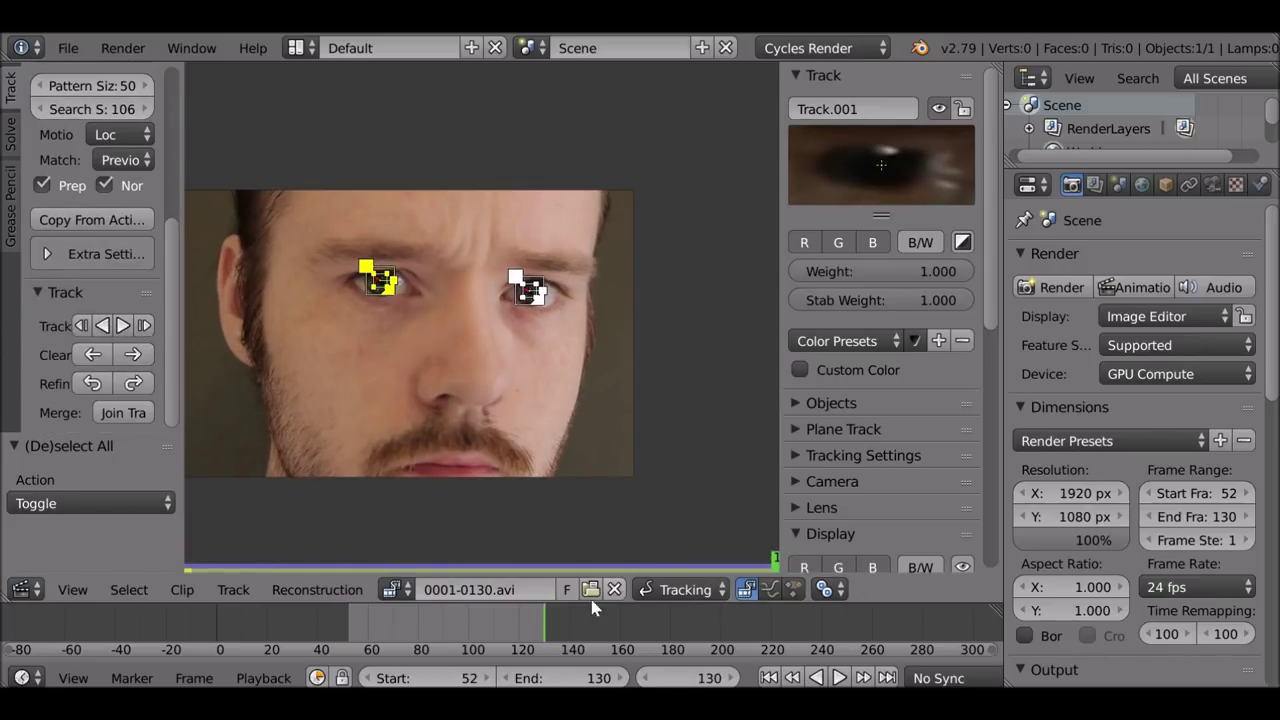
drag(543, 618, 446, 622)
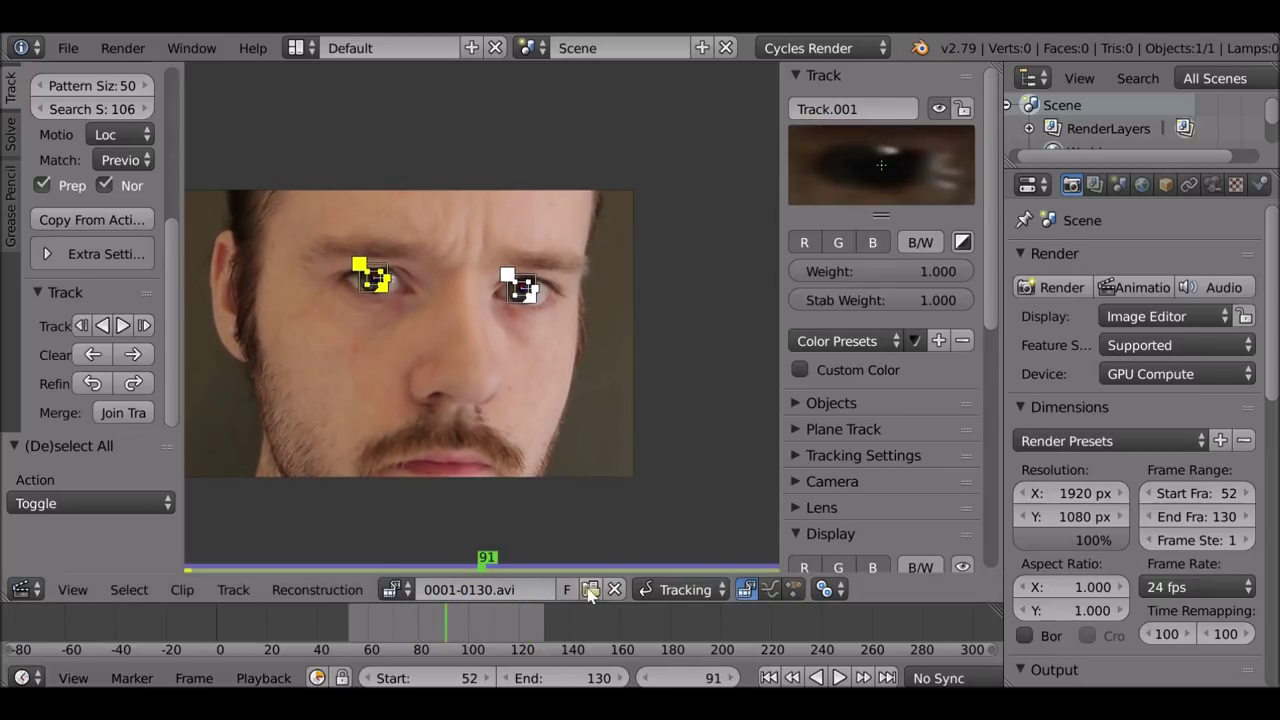
click(769, 678)
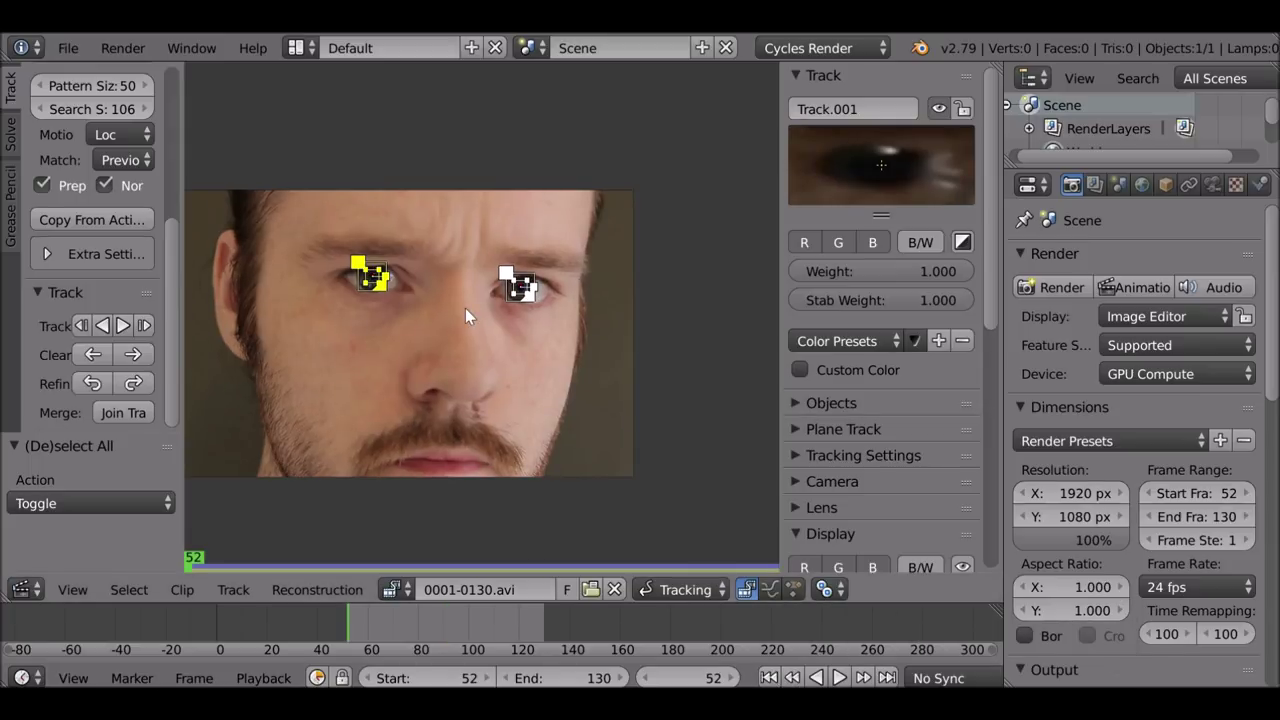
Step: Select only the tracking marker on the man's right eye and show the Eyes mask in Mask mode
key(a)
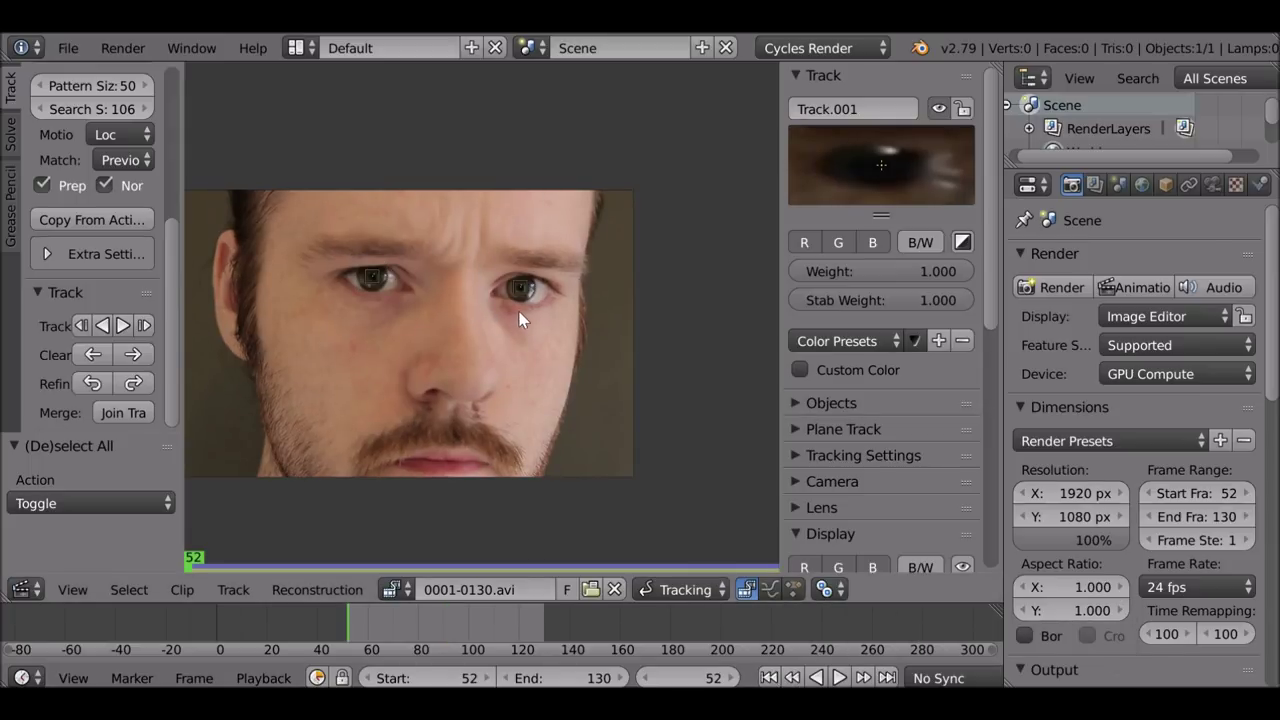
right_click(372, 276)
key(ctrl+Tab)
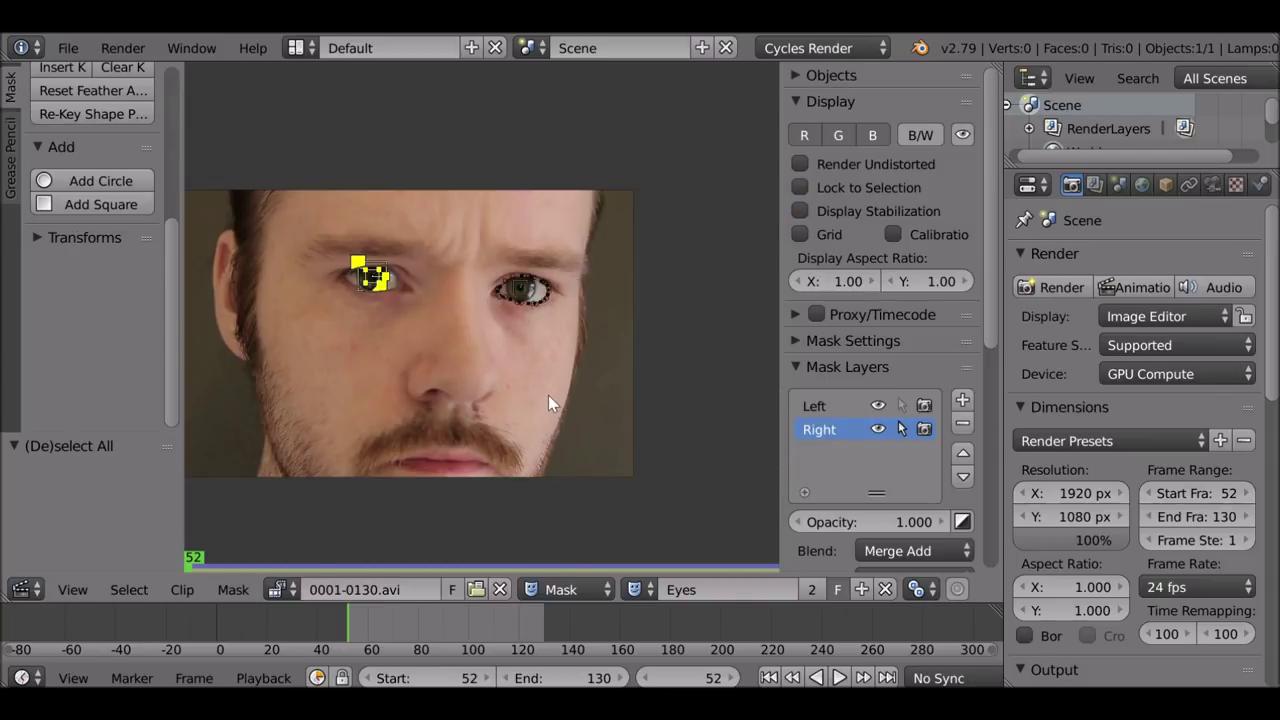
click(560, 590)
click(563, 534)
Step: Make the Left mask layer selectable again and set it as the active layer
scroll(409, 310, up, 4)
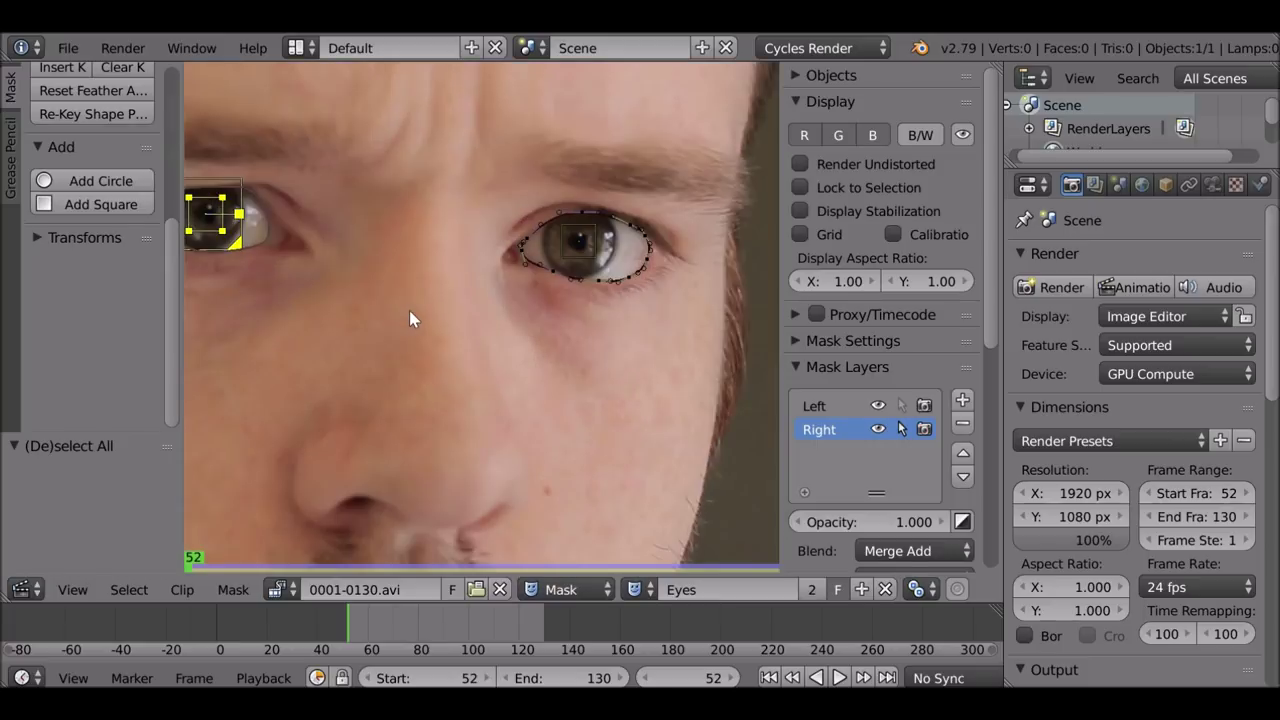
middle_drag(385, 347, 666, 421)
scroll(666, 421, up, 2)
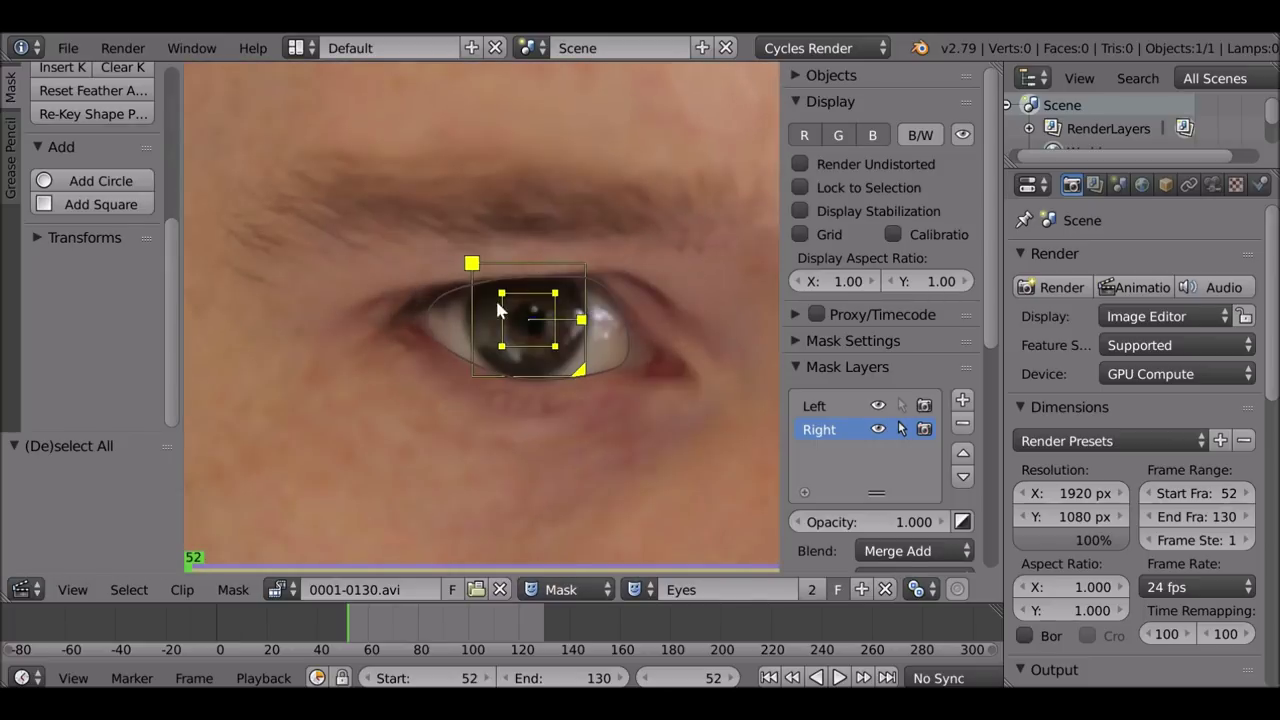
scroll(541, 327, down, 3)
middle_drag(641, 346, 467, 298)
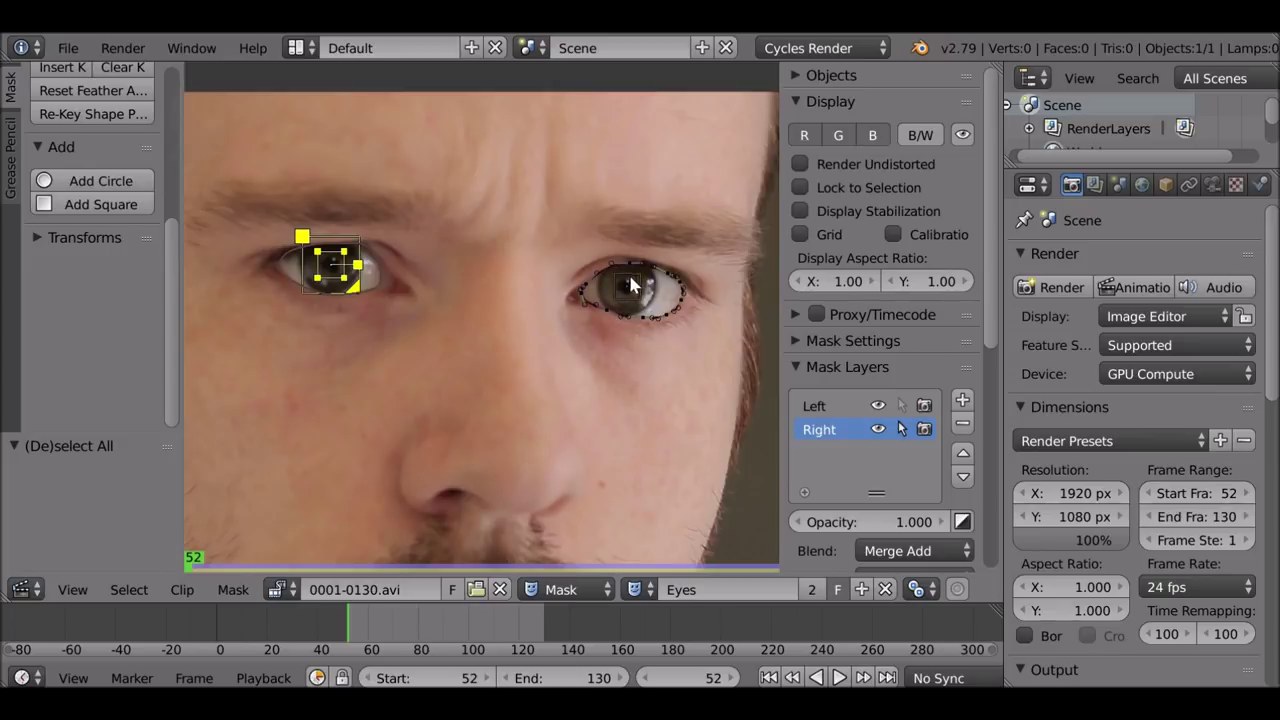
scroll(314, 271, up, 5)
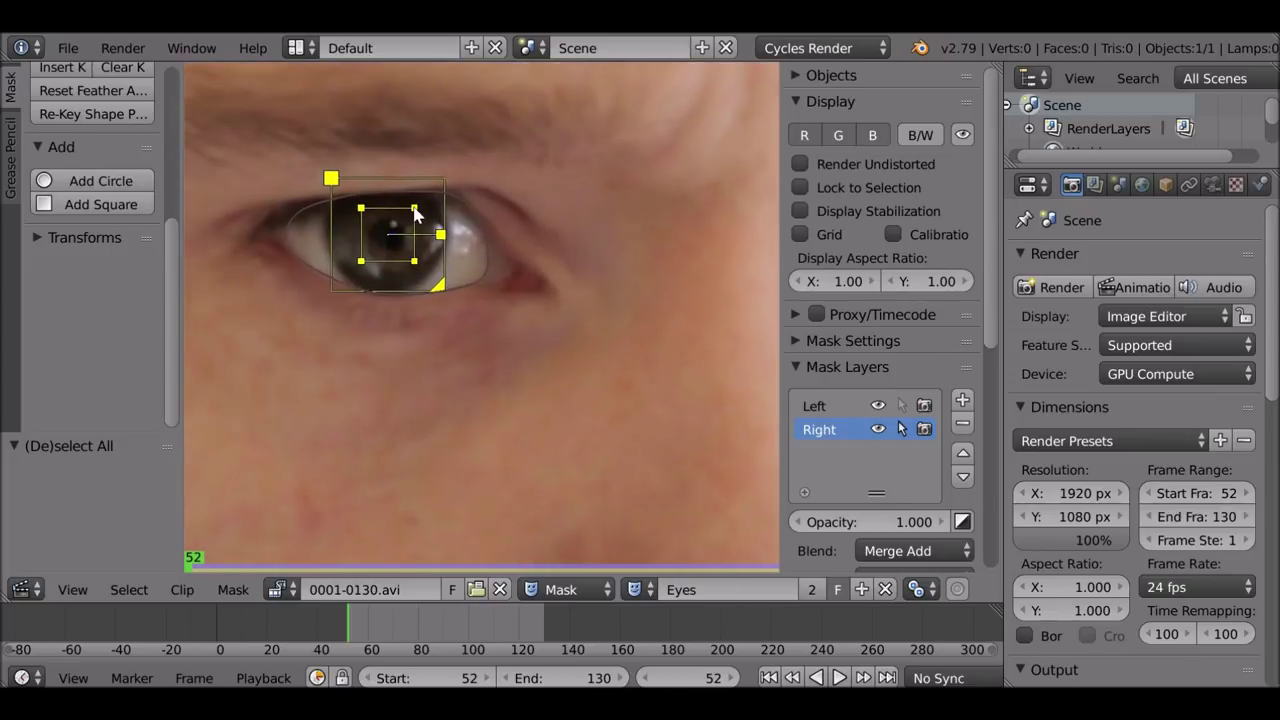
click(902, 405)
click(815, 406)
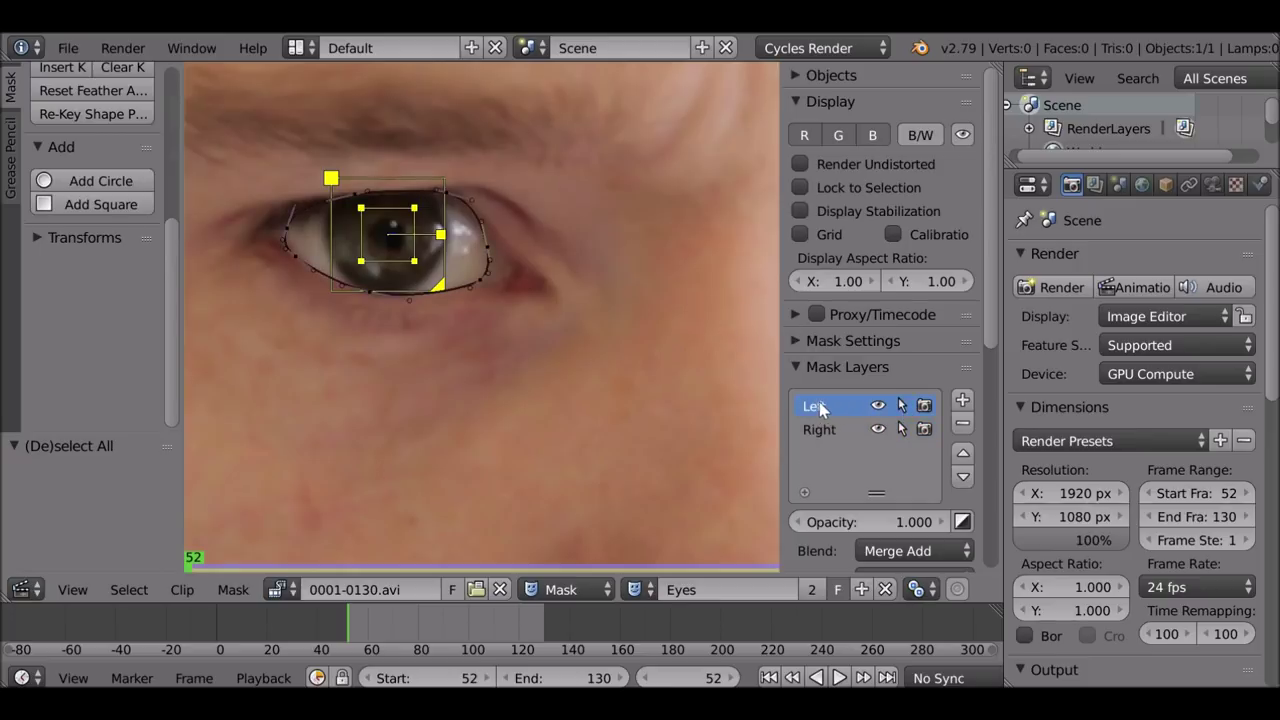
Step: Select all mask points around the man's right eye, parent them to that eye's track, and play the clip to check
scroll(468, 214, down, 1)
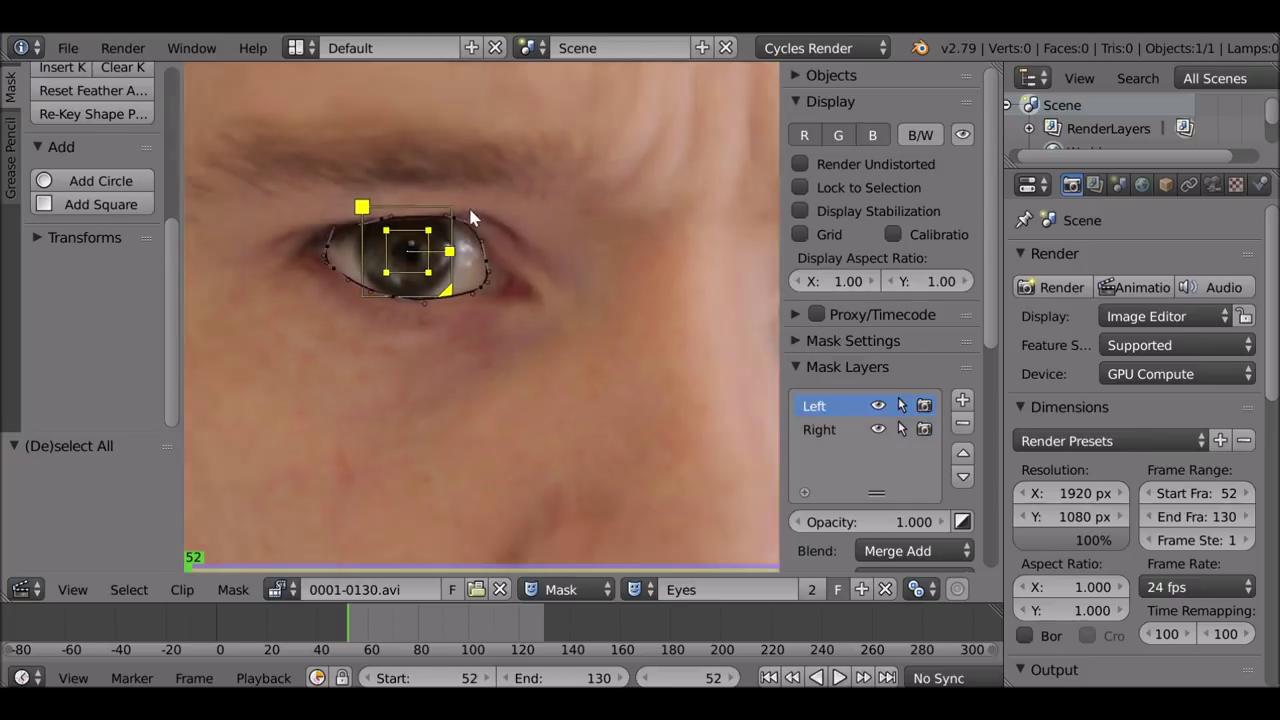
scroll(470, 216, up, 1)
key(b)
drag(249, 147, 530, 341)
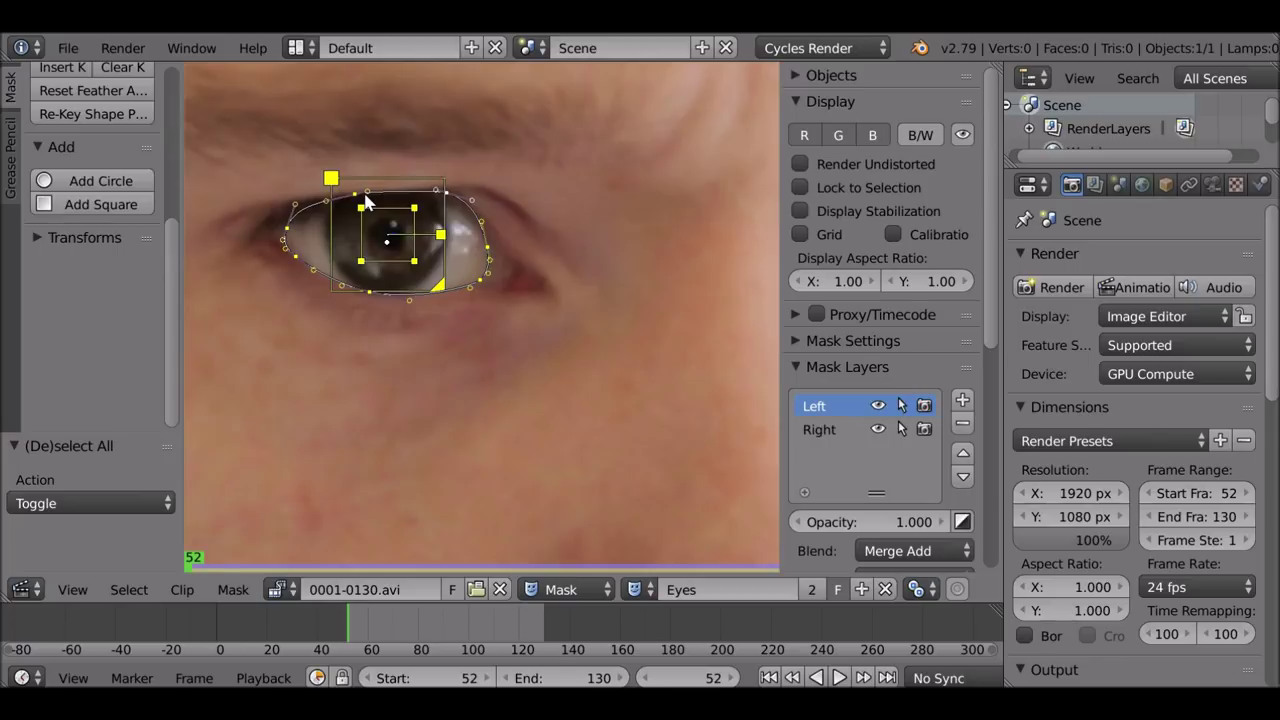
key(ctrl+p)
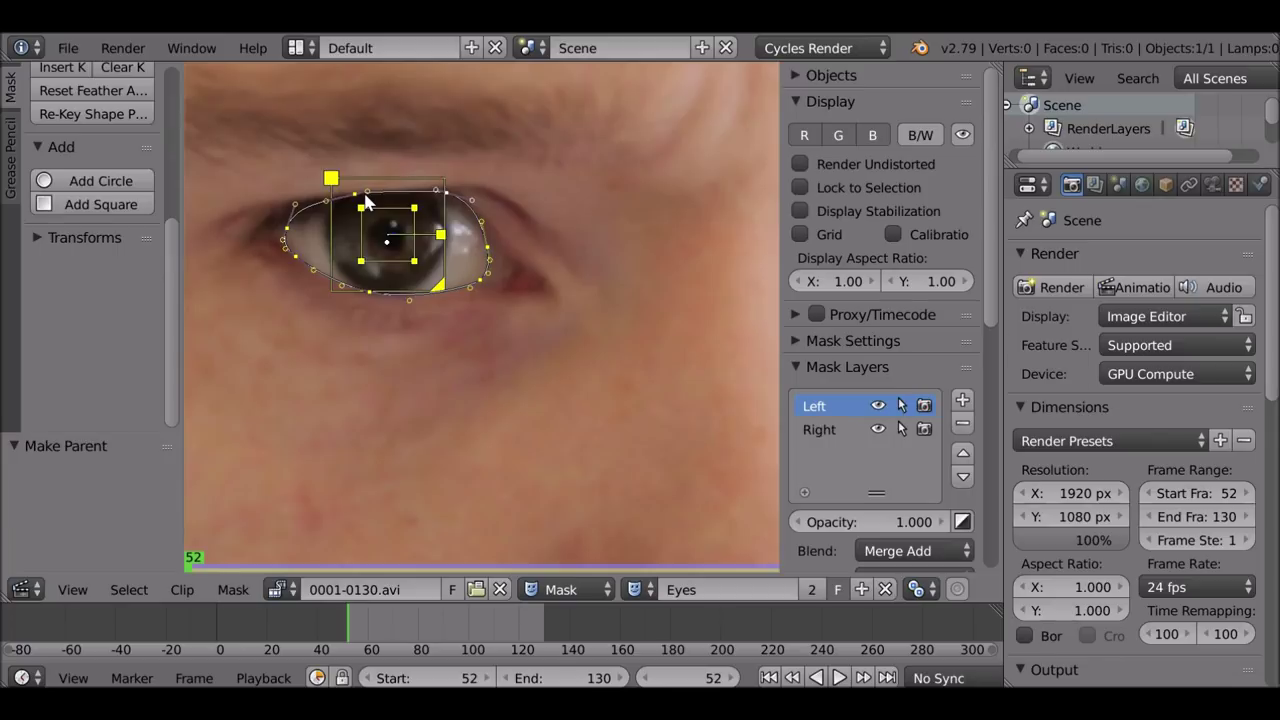
drag(375, 625, 508, 668)
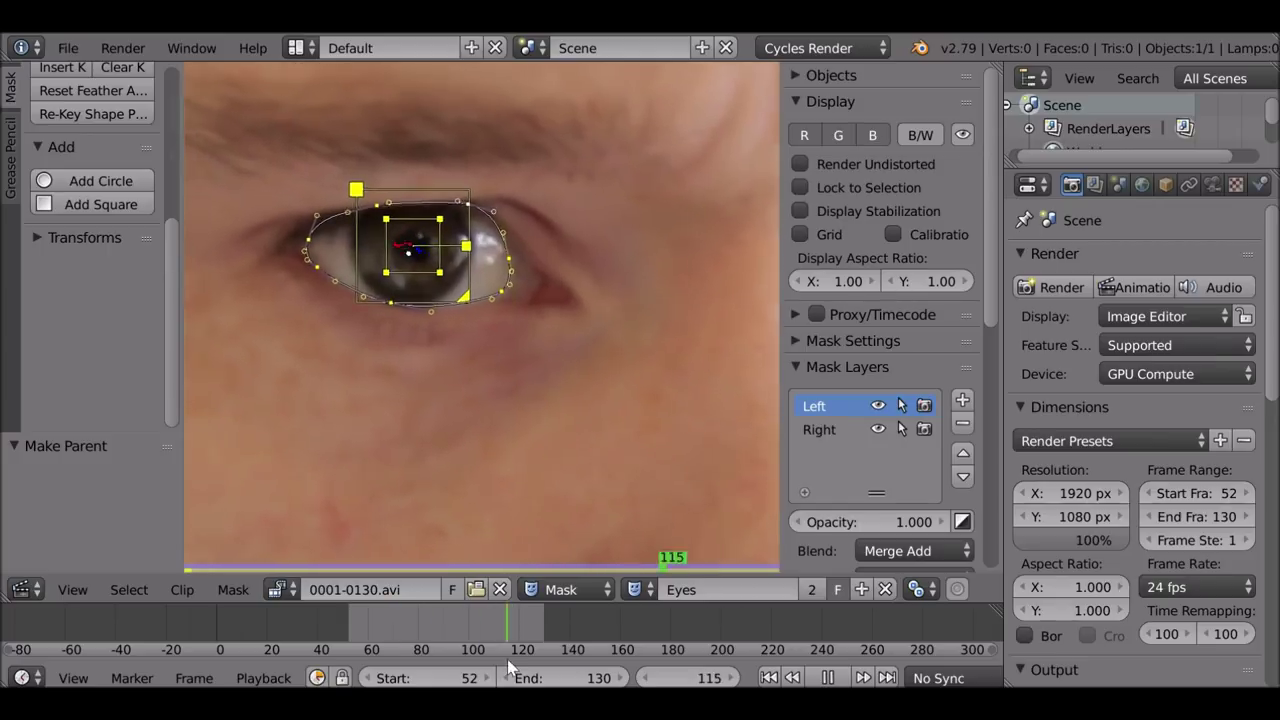
key(Escape)
Step: Select the tracking marker on the man's left eye, make Right the active mask layer, and select all its points
middle_drag(489, 388, 649, 384)
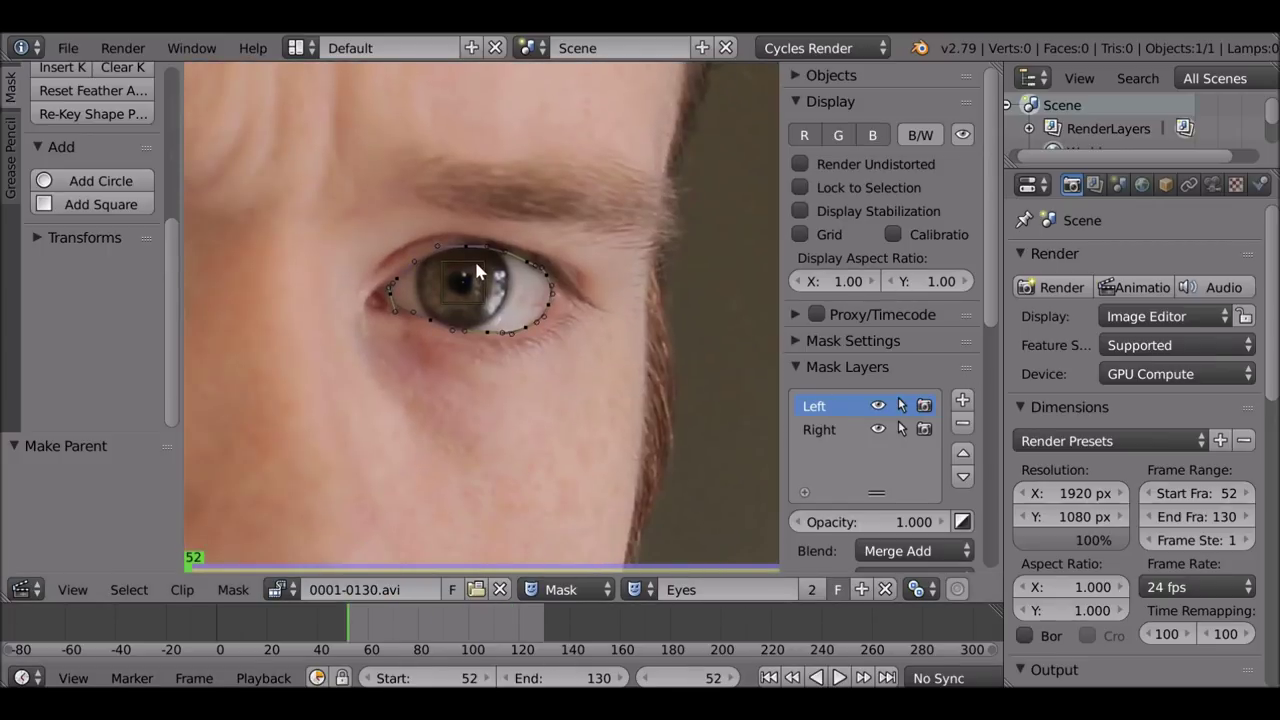
key(a)
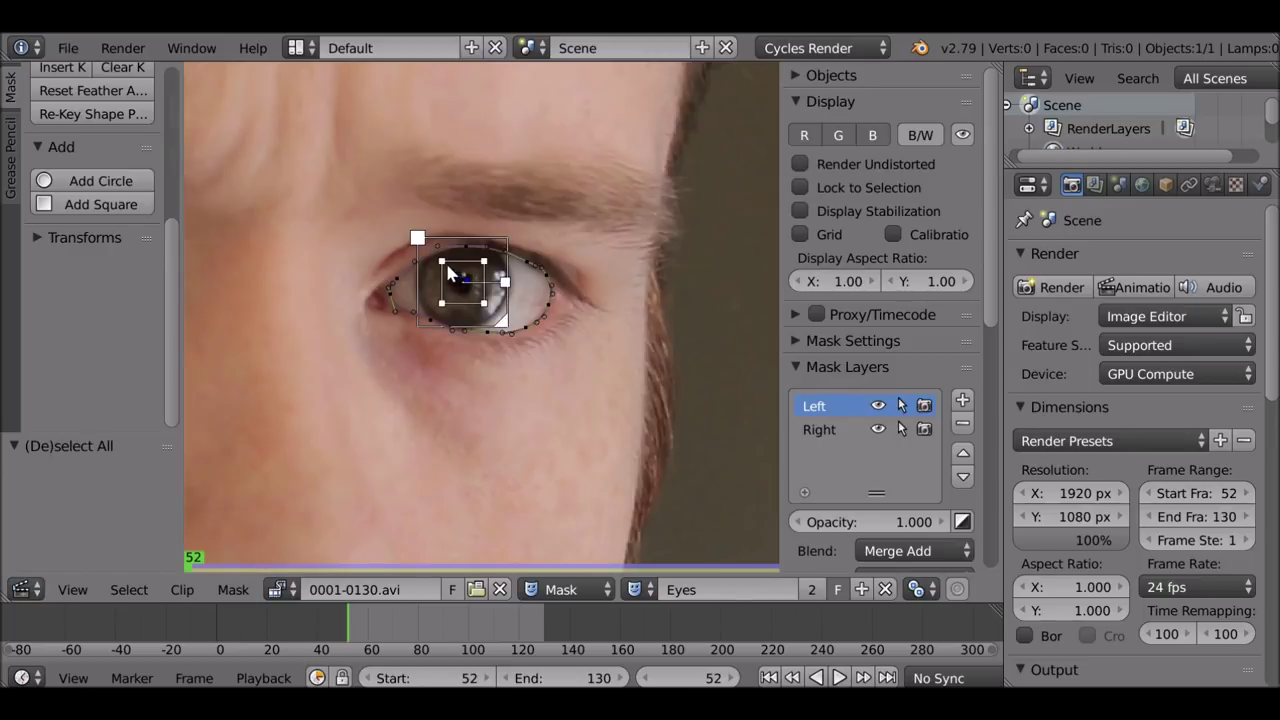
scroll(432, 263, down, 4)
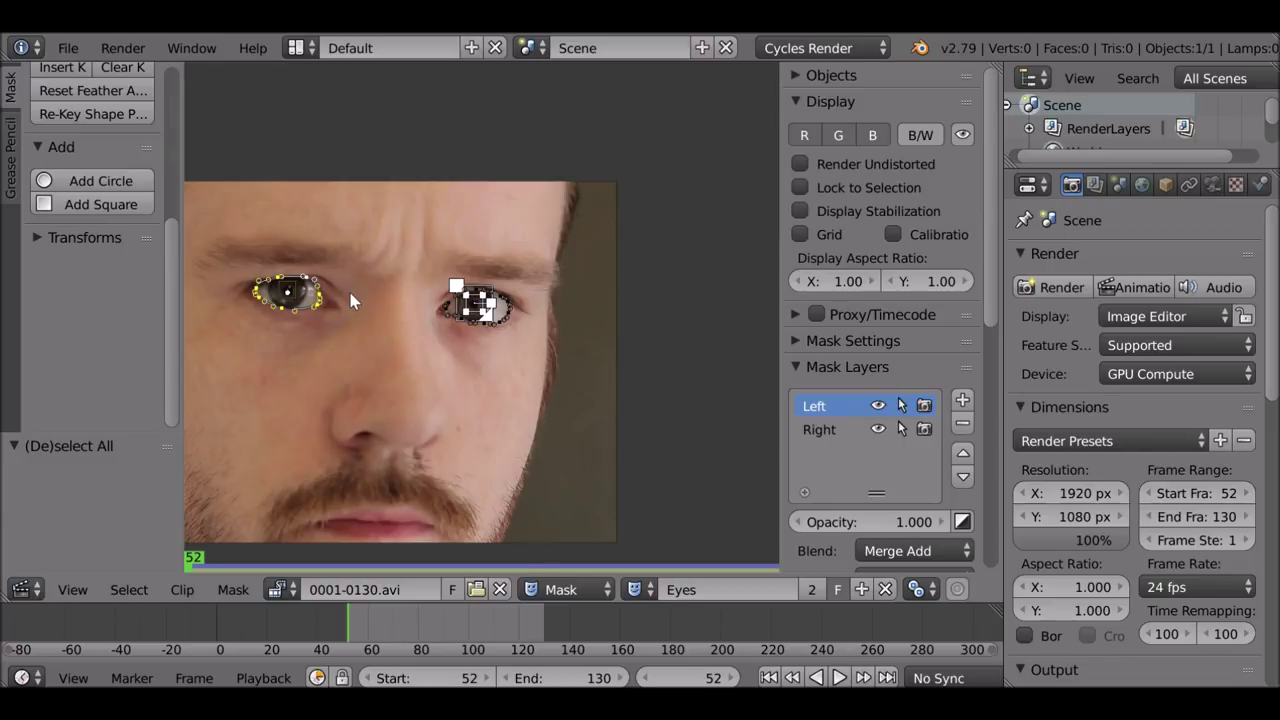
scroll(352, 300, up, 4)
click(815, 430)
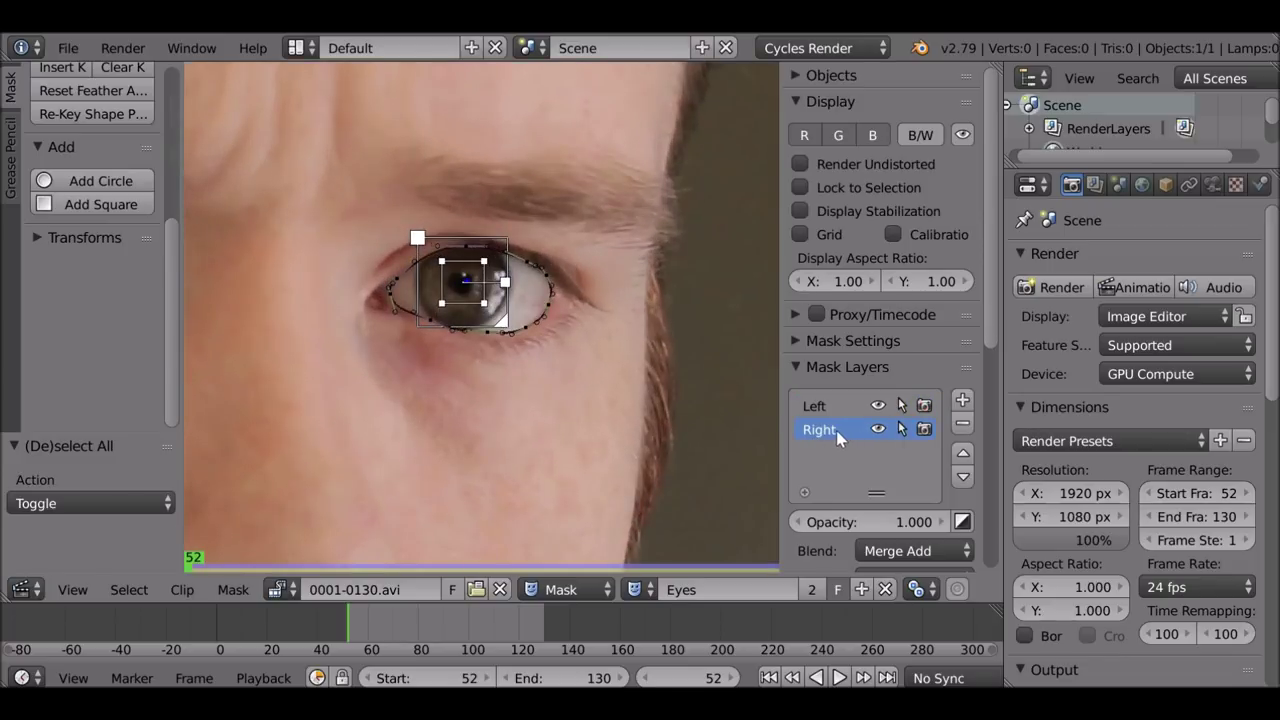
key(a)
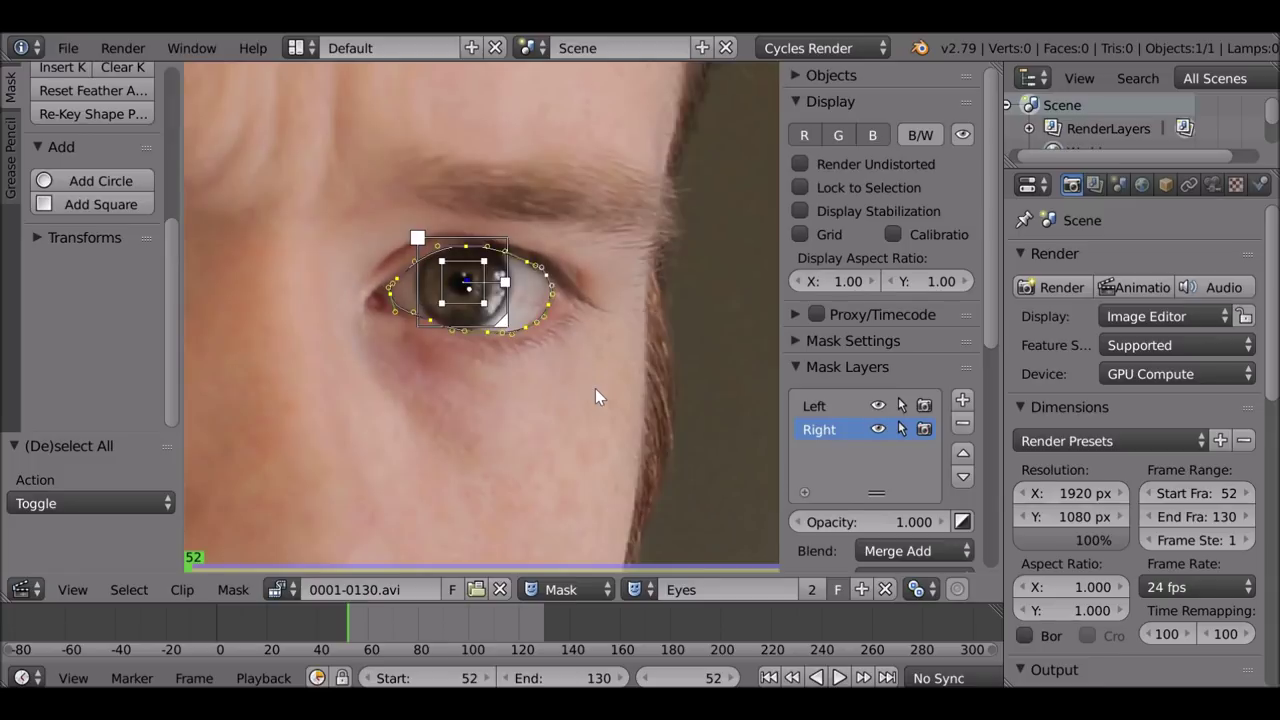
Step: Parent the selected Right layer points to the left eye's track and scrub the clip to check that they follow
key(ctrl+p)
drag(450, 621, 392, 621)
scroll(392, 416, down, 5)
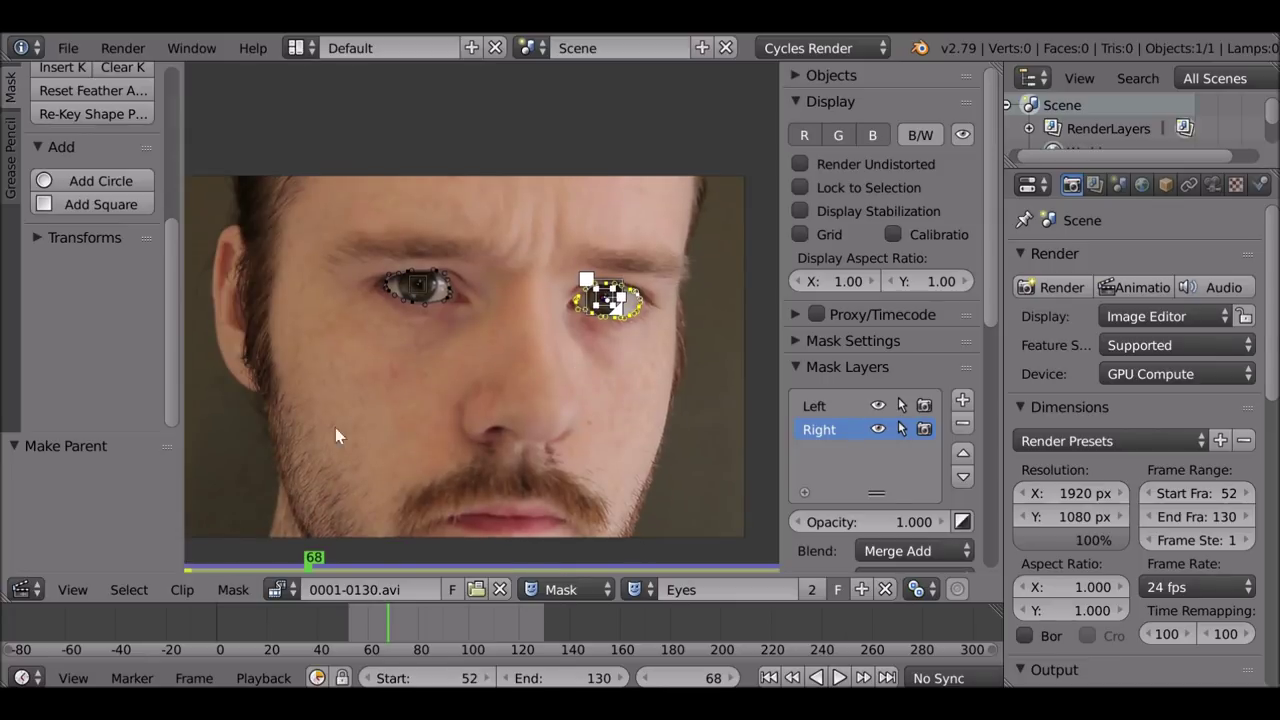
Step: Switch to the Node Editor and insert a Mix node between the Movie Clip node and the output nodes
click(24, 589)
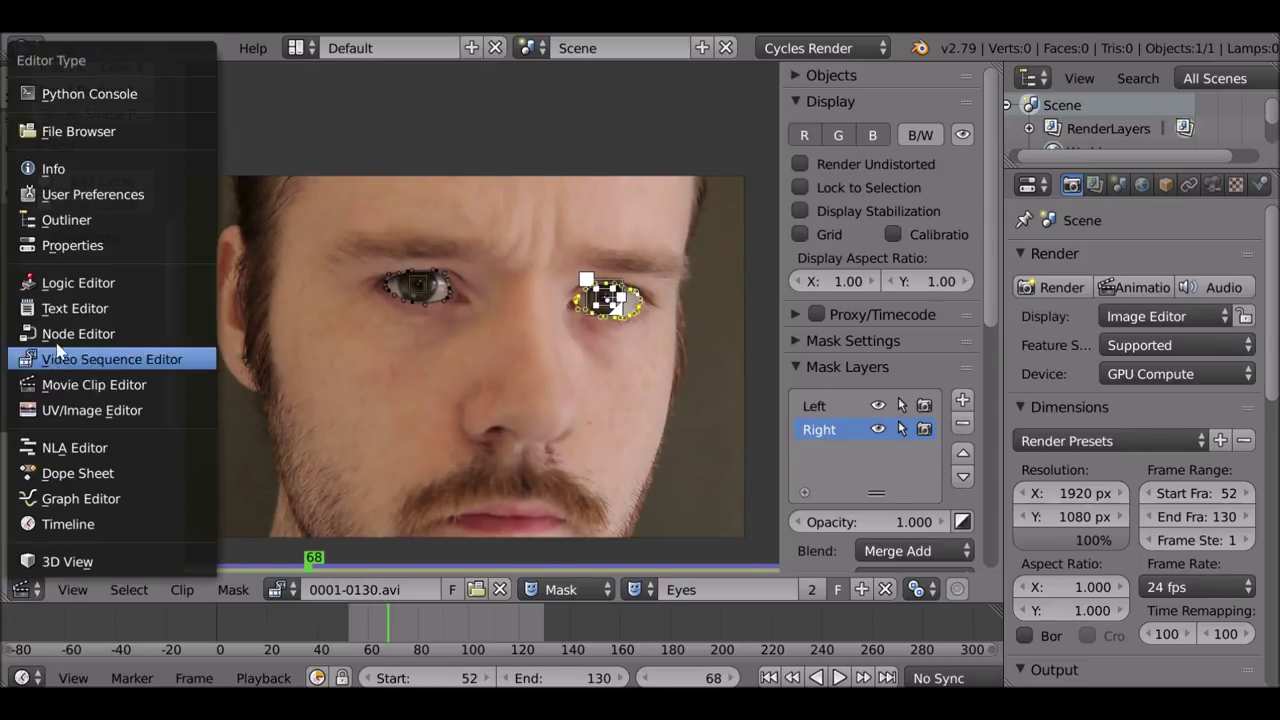
click(62, 334)
key(shift+a)
mouse_move(347, 207)
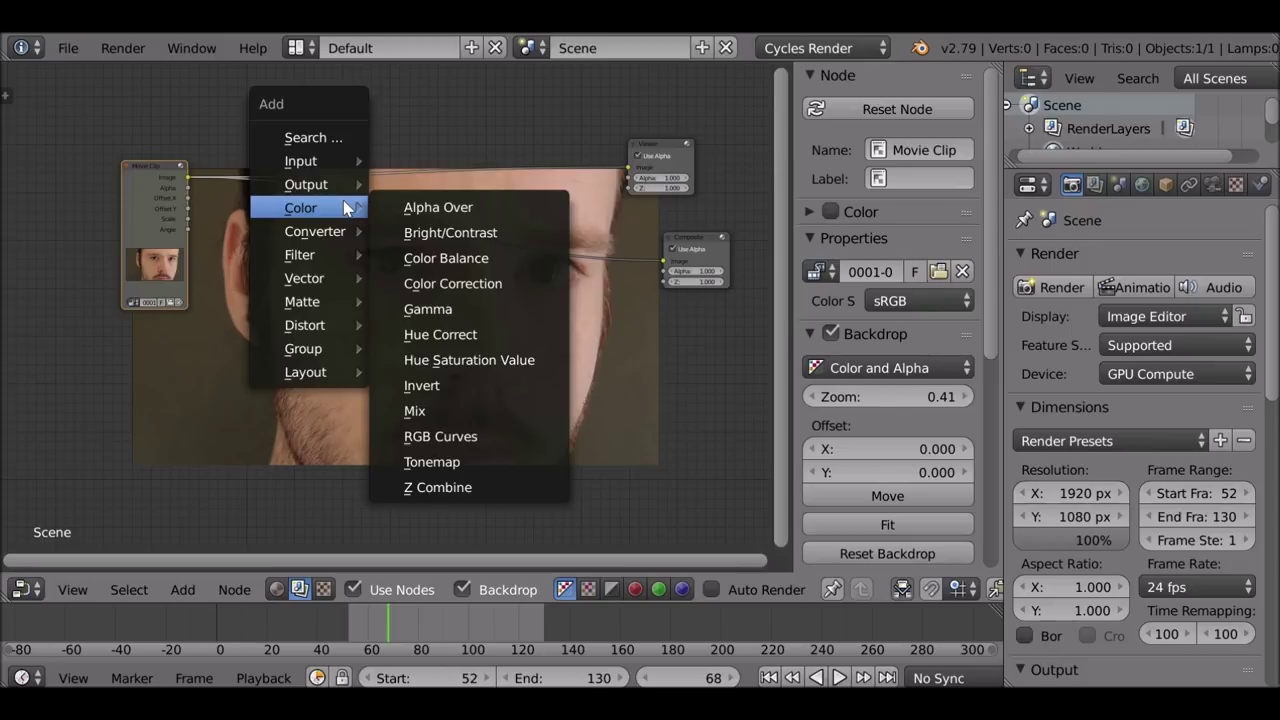
click(414, 411)
click(413, 210)
scroll(445, 207, up, 2)
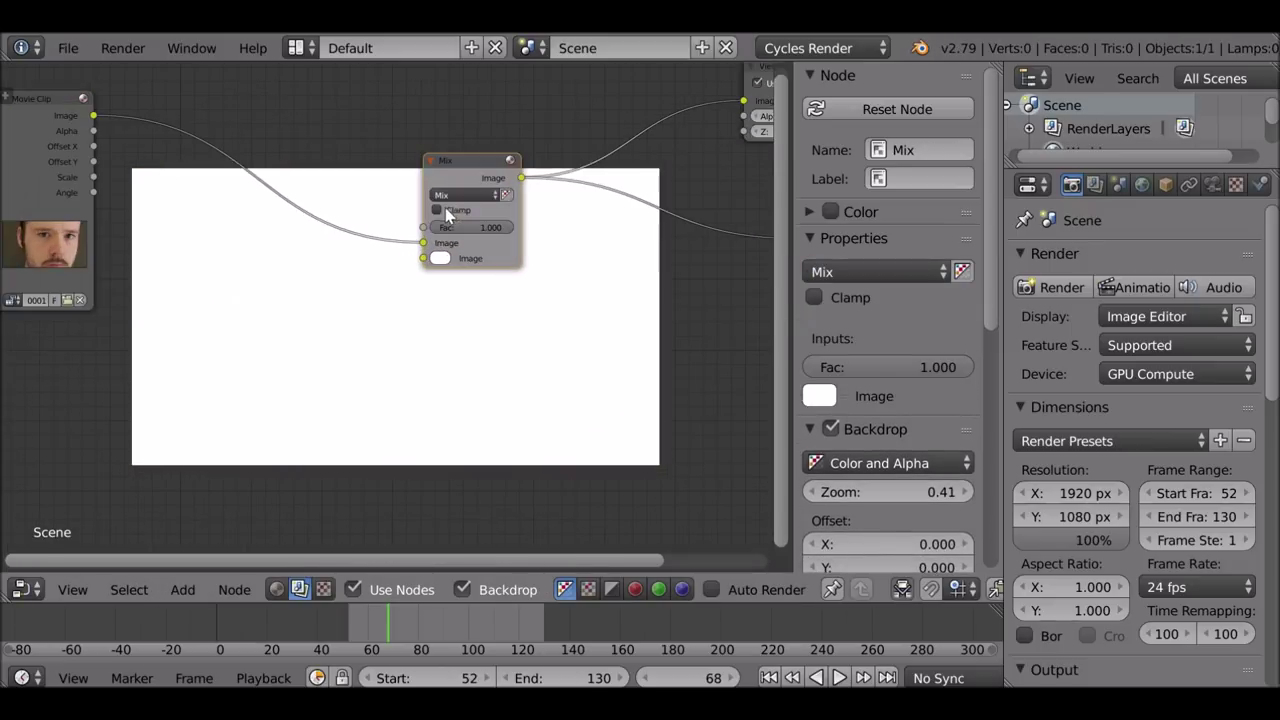
drag(454, 172, 416, 104)
Step: Add a Mask input node below the clip-to-Mix link and assign the Eyes mask to it
key(shift+a)
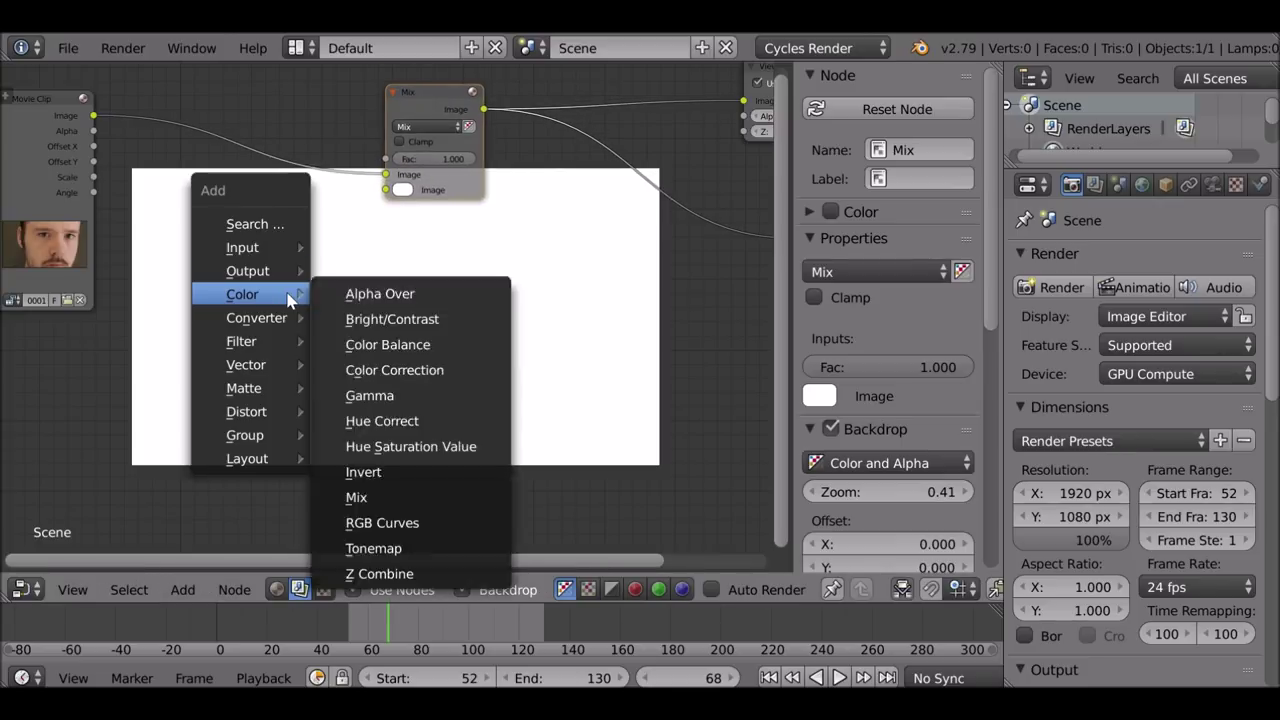
mouse_move(255, 252)
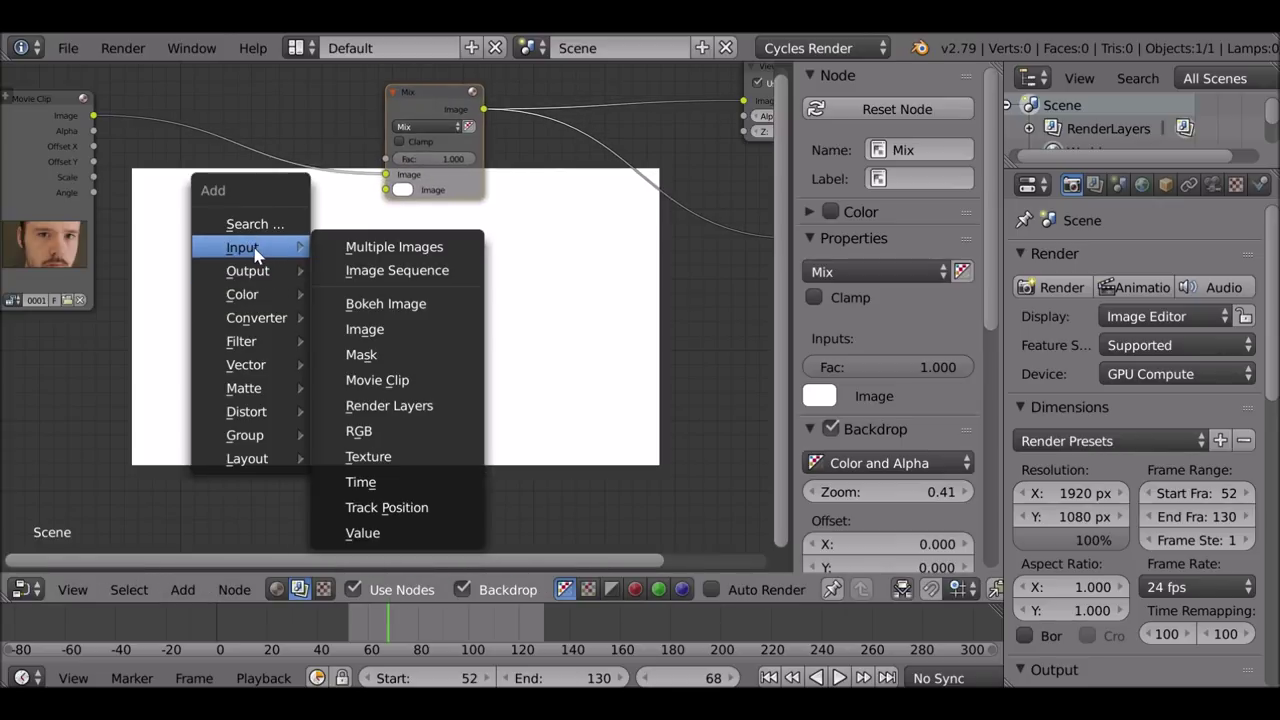
click(409, 355)
click(140, 189)
scroll(237, 205, up, 3)
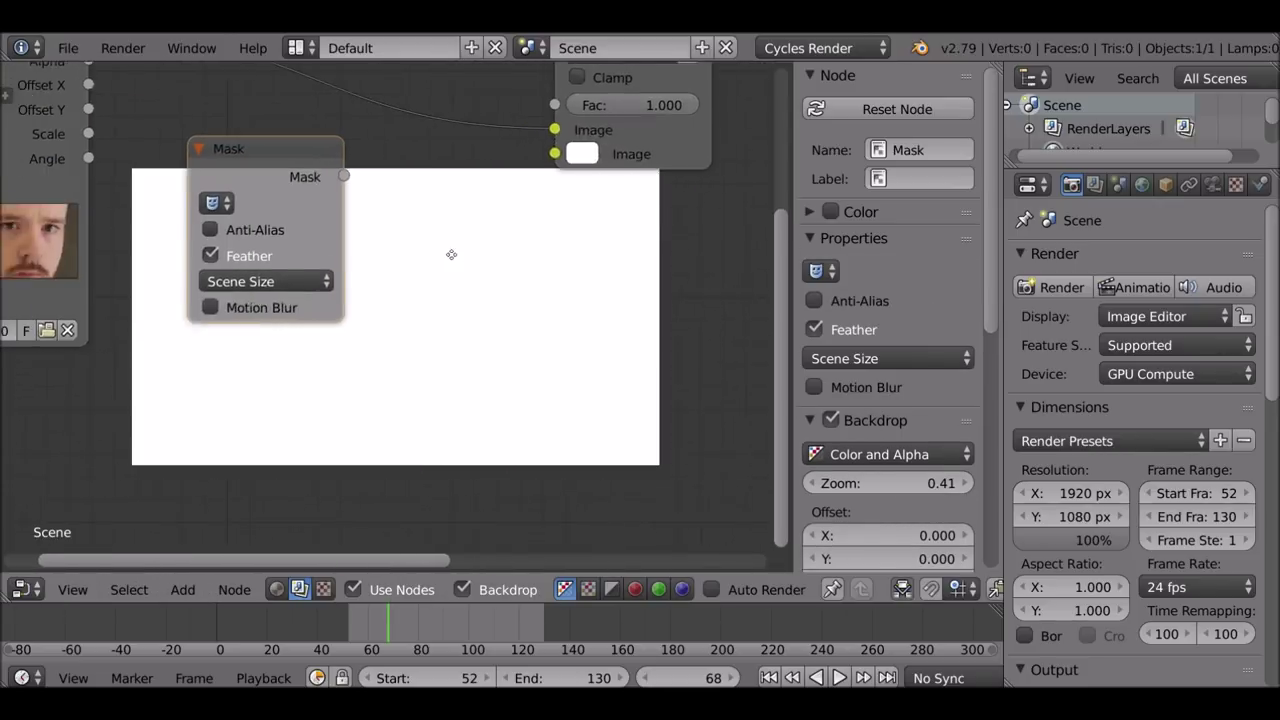
click(208, 189)
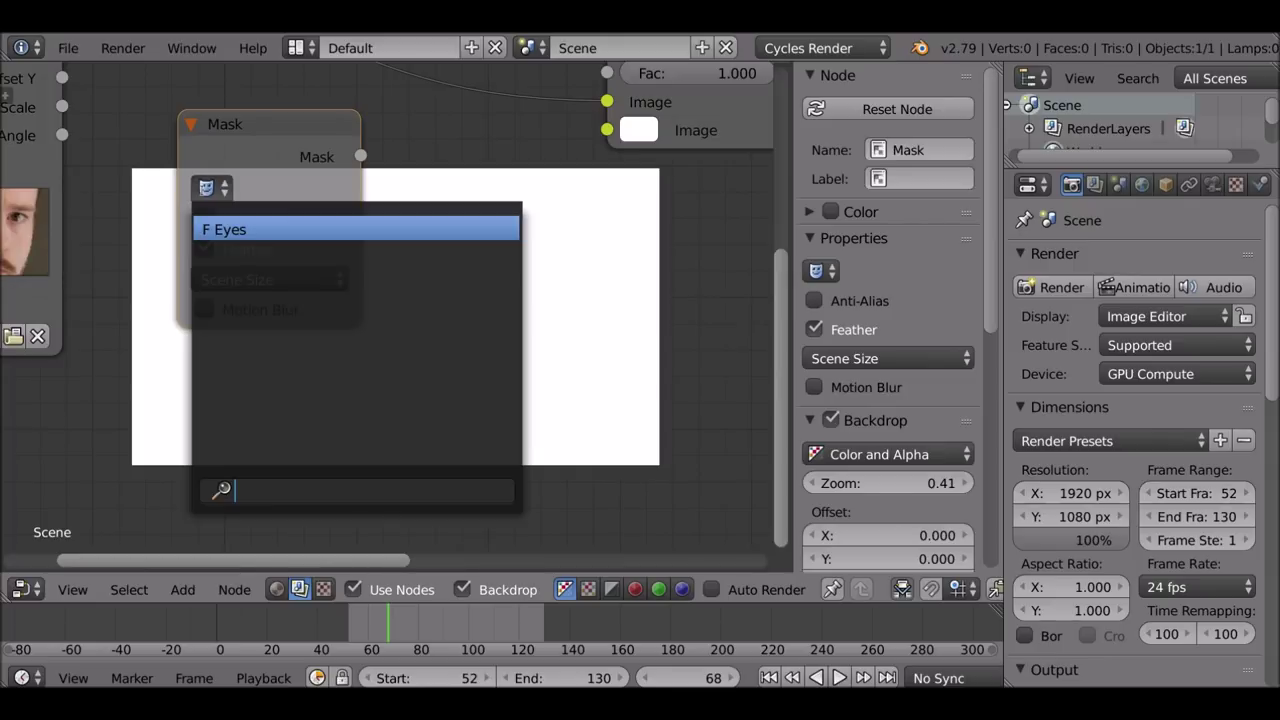
click(248, 230)
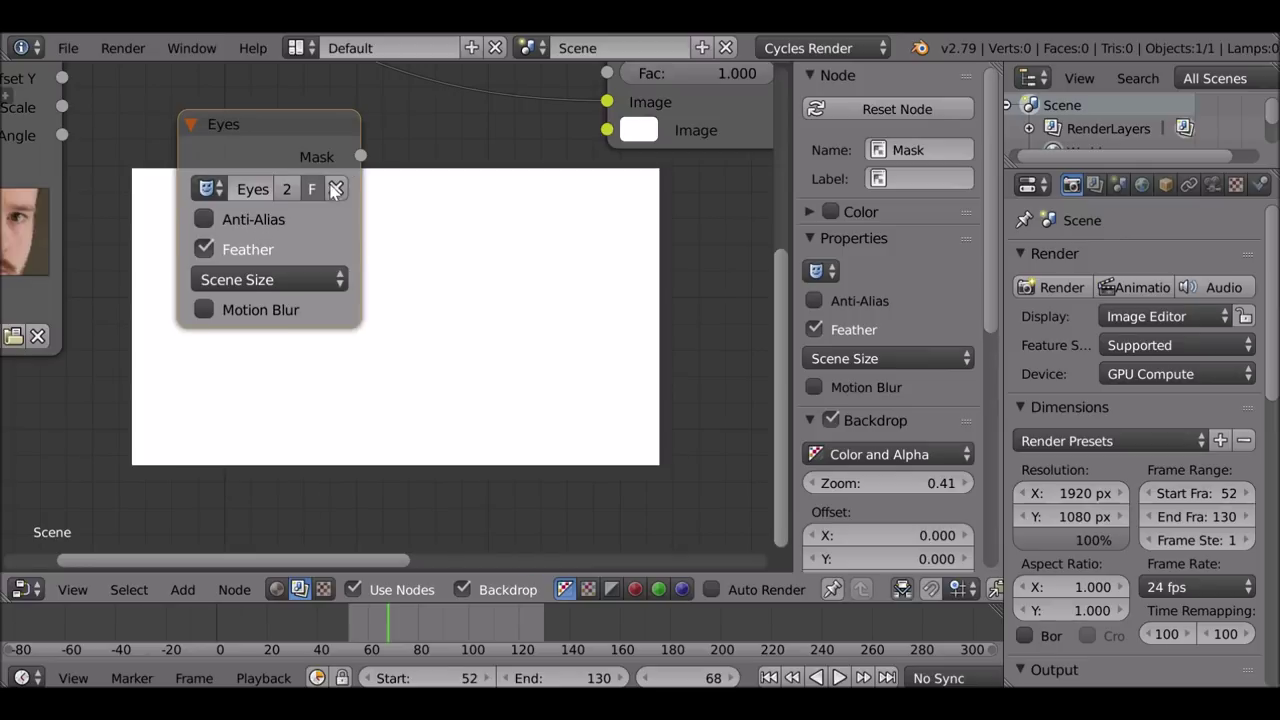
Step: Connect the Eyes node's Mask output to the Mix node's Fac input and the Mix image output to the Viewer
middle_drag(343, 161, 258, 188)
drag(275, 184, 522, 99)
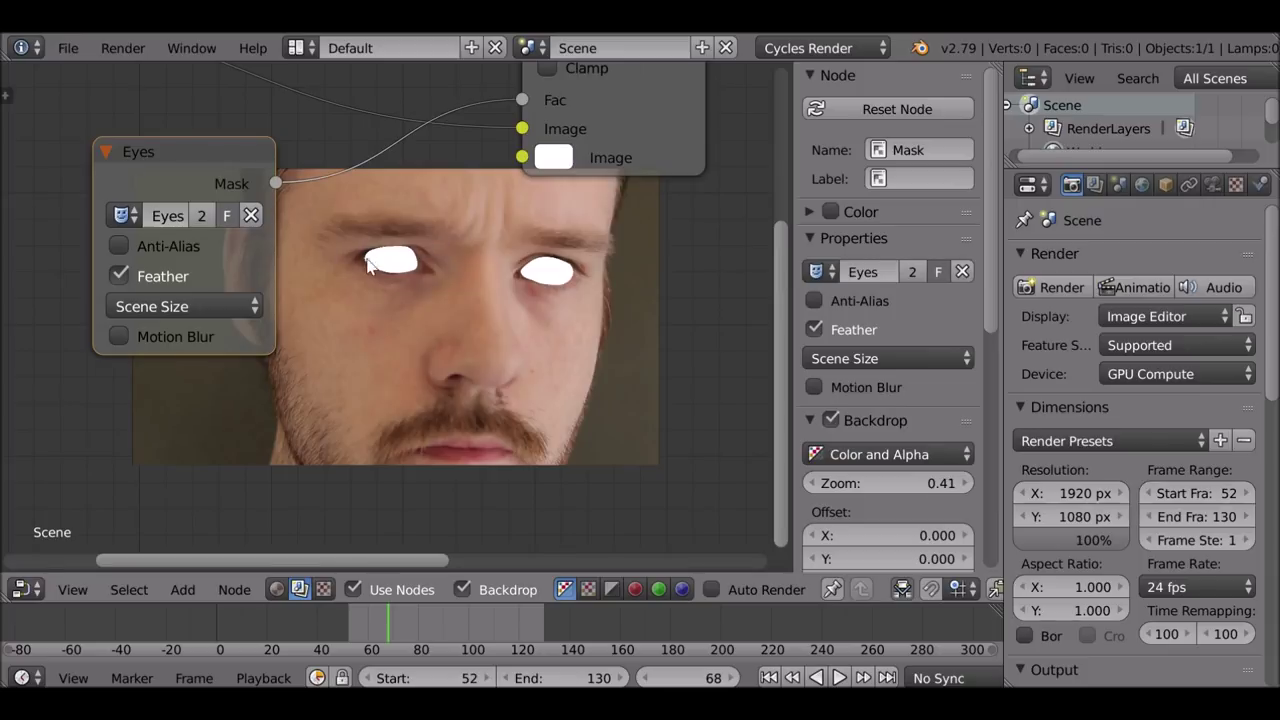
middle_drag(518, 180, 141, 348)
drag(285, 190, 670, 179)
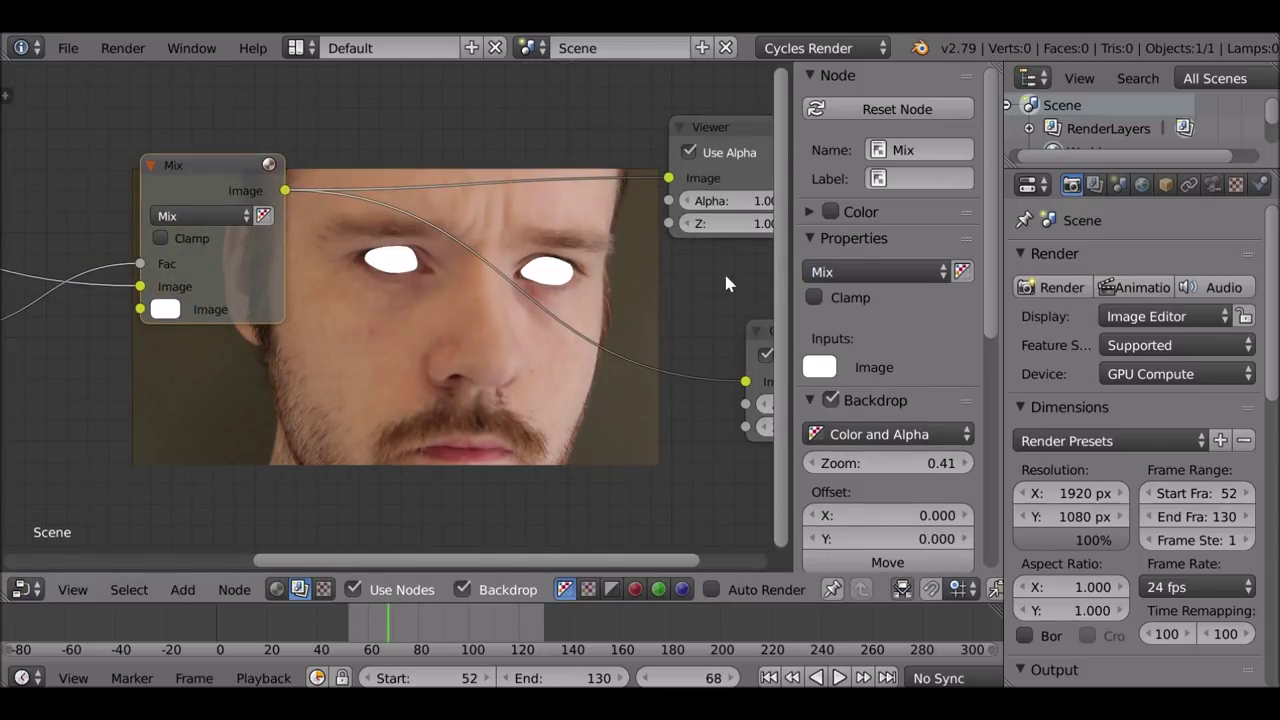
Step: Reposition the Eyes mask node above the link running from the Movie Clip node to the Mix node
scroll(566, 240, up, 5)
middle_drag(238, 336, 636, 420)
drag(215, 385, 292, 431)
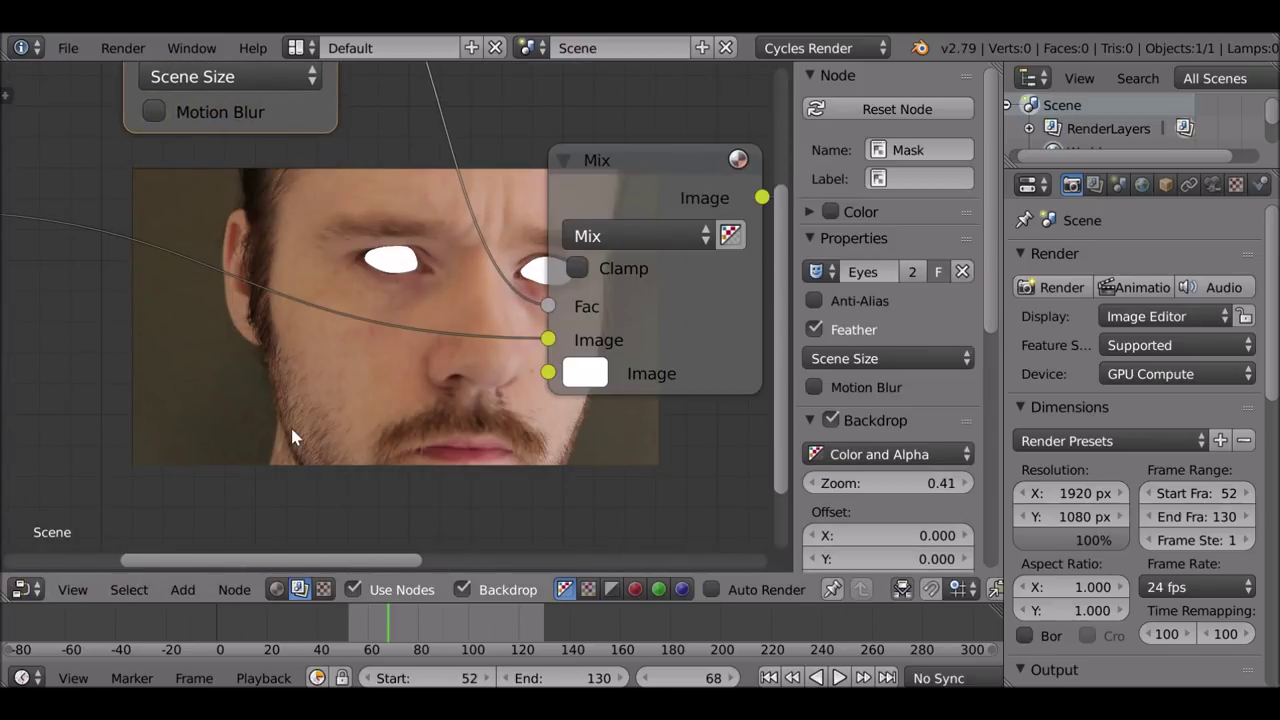
middle_drag(355, 211, 443, 516)
scroll(440, 466, up, 3)
drag(340, 204, 299, 121)
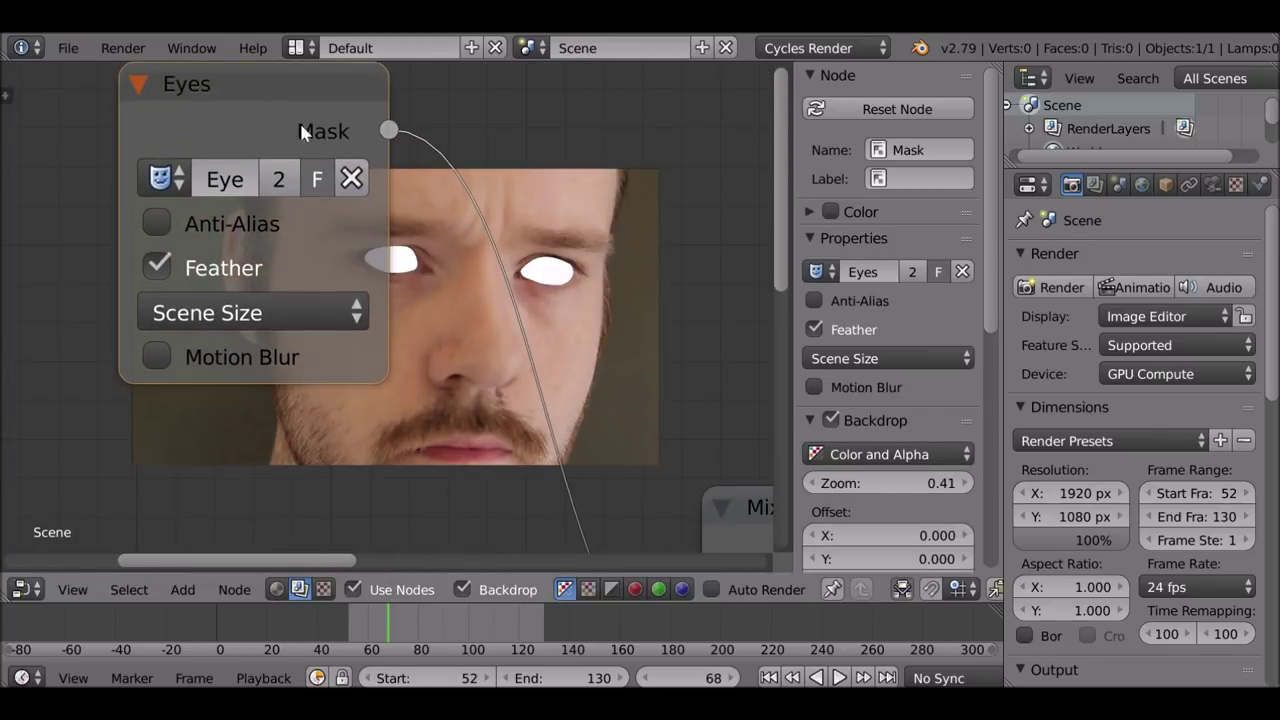
scroll(303, 129, down, 3)
Step: Enlarge the backdrop to a zoom of 1.94 and shift it so the masked right eye is clear of the nodes
drag(885, 483, 965, 483)
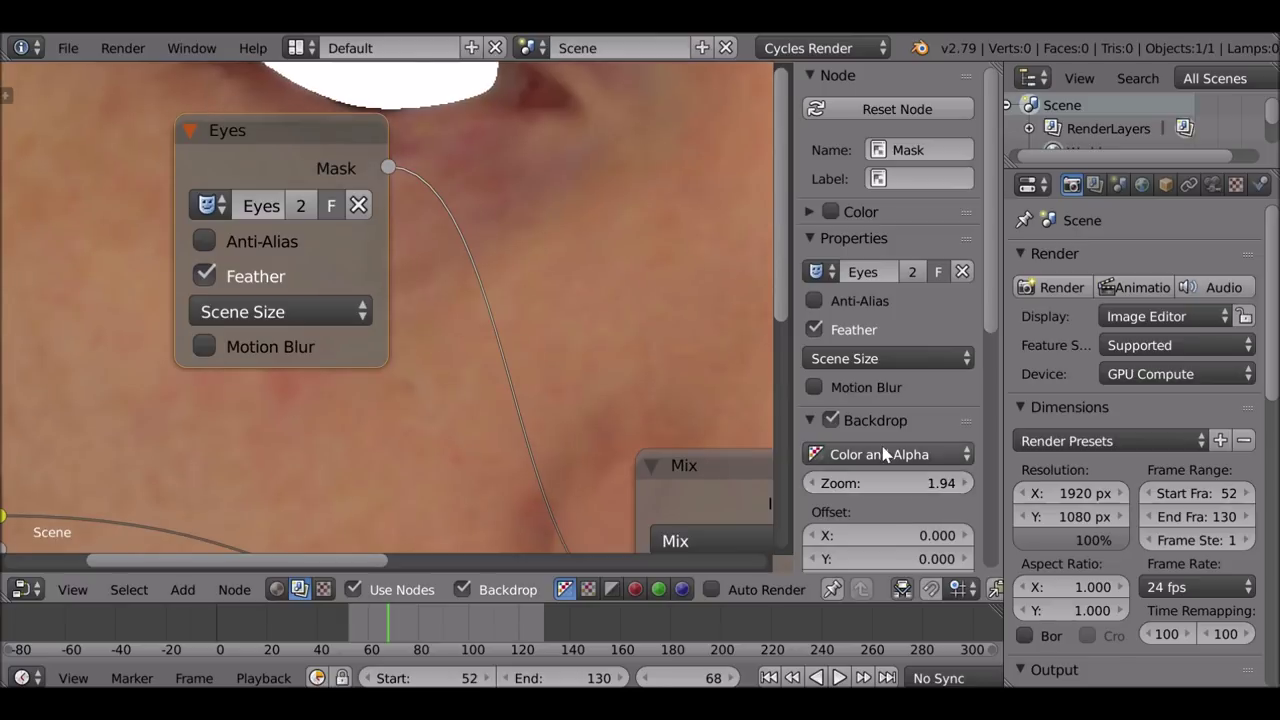
alt+middle_drag(571, 212, 645, 386)
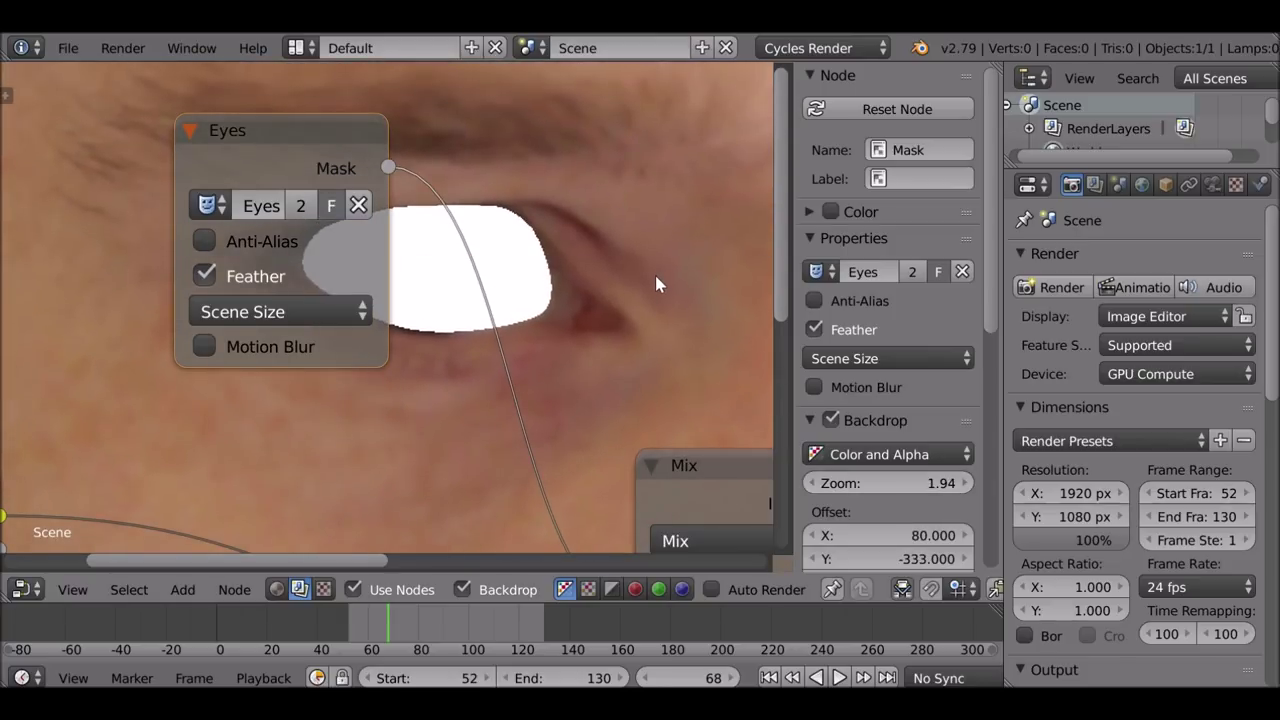
alt+middle_drag(655, 283, 367, 227)
alt+middle_drag(593, 226, 717, 226)
middle_drag(429, 249, 511, 203)
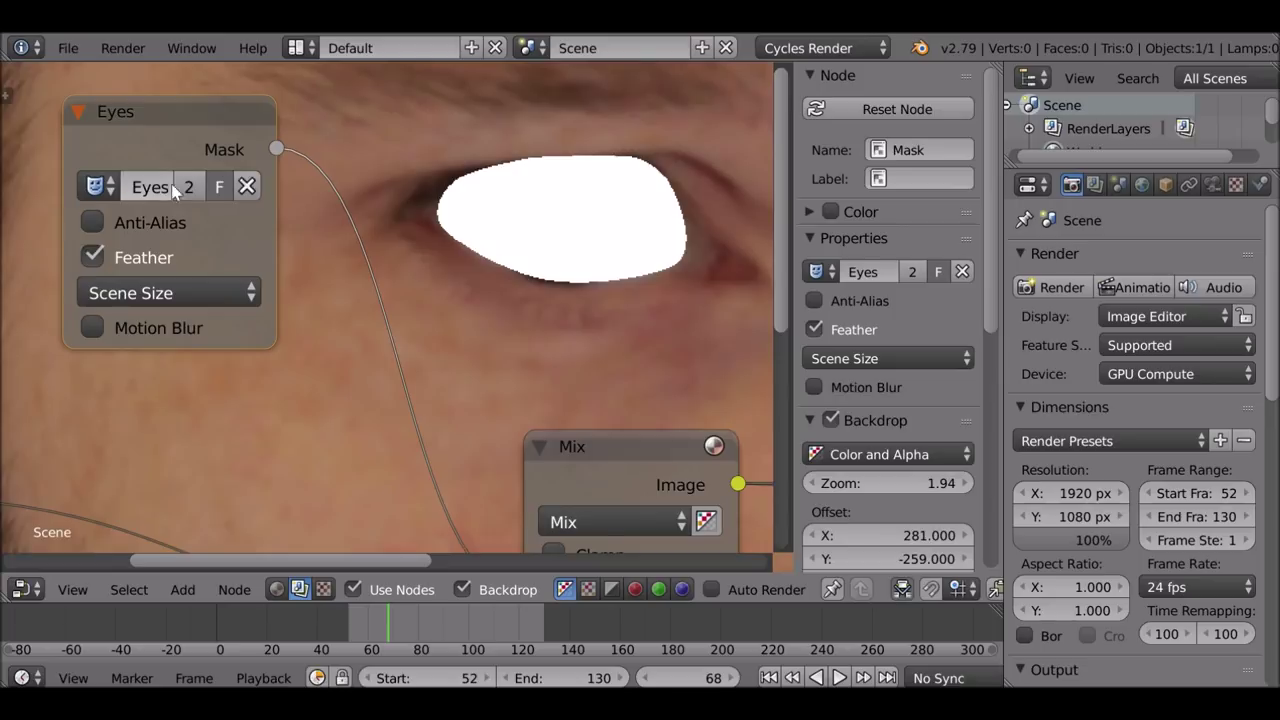
Step: Enable Anti-Alias and Motion Blur on the Eyes mask node and set the shutter to 0.9
click(94, 222)
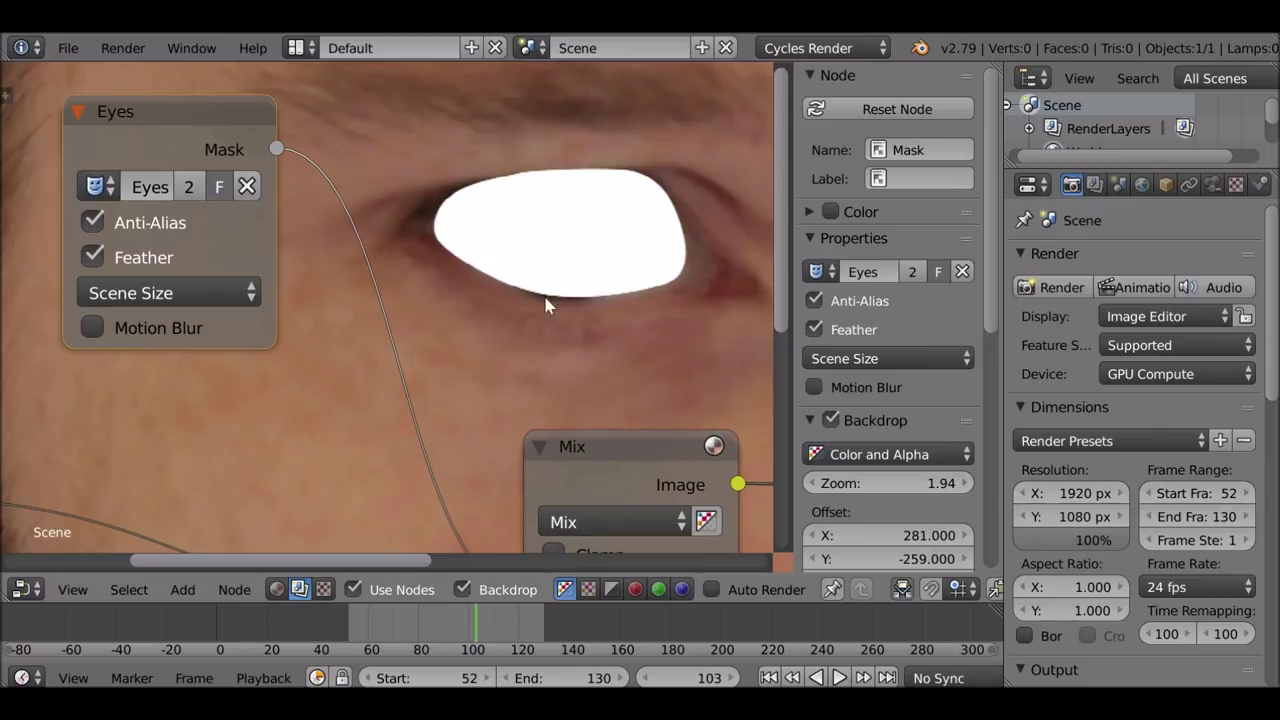
click(93, 328)
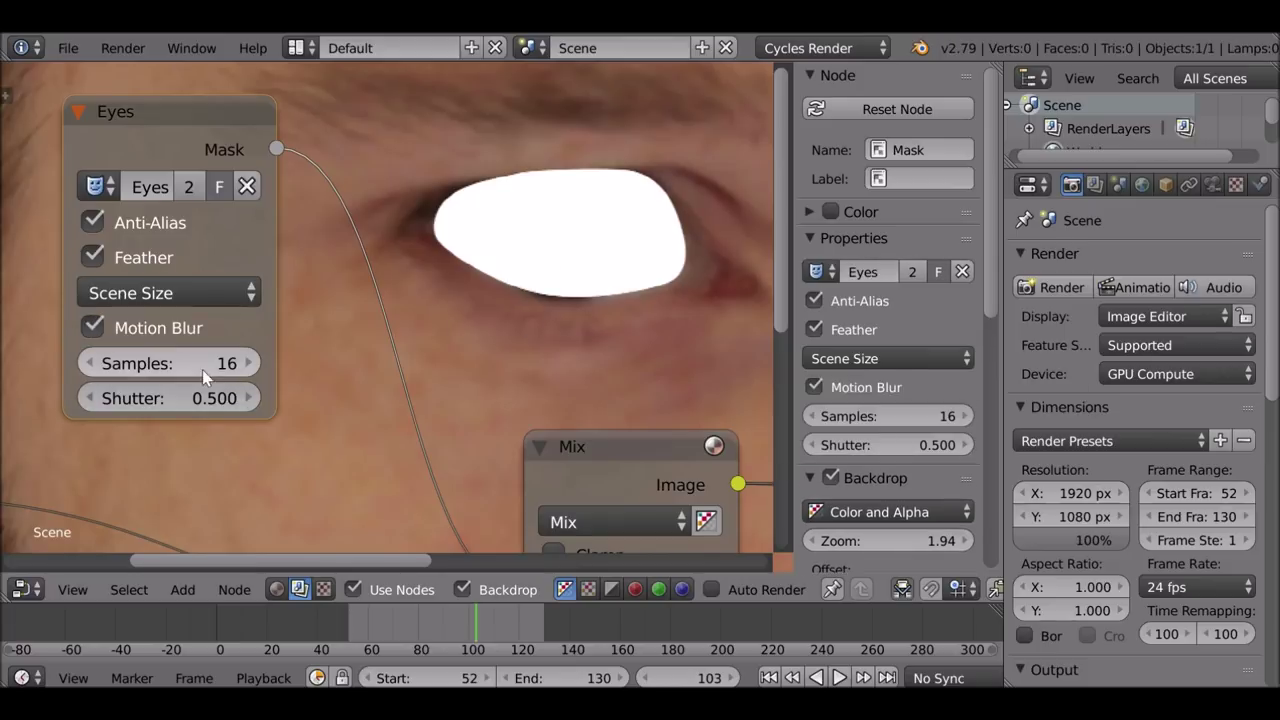
click(202, 397)
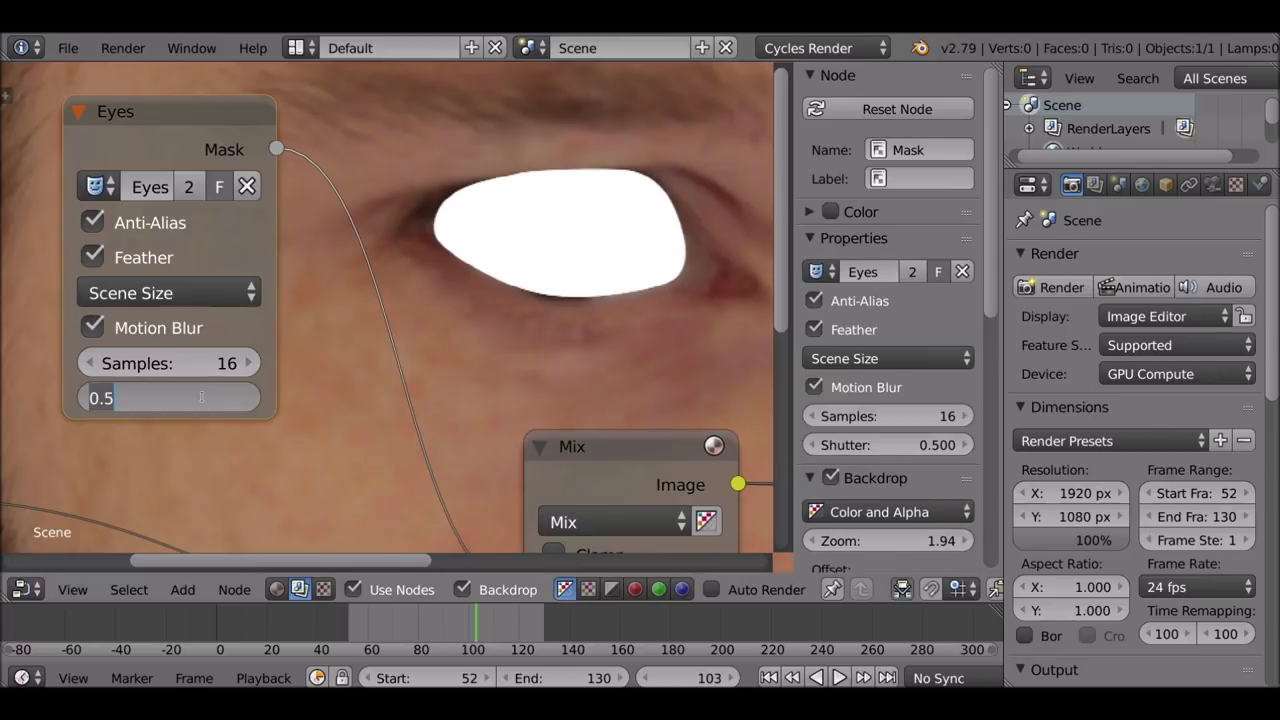
key(BackSpace)
text(9)
key(Return)
Step: Set the Eyes mask node's motion blur samples to 32 and raise its shutter to 1.000
click(160, 370)
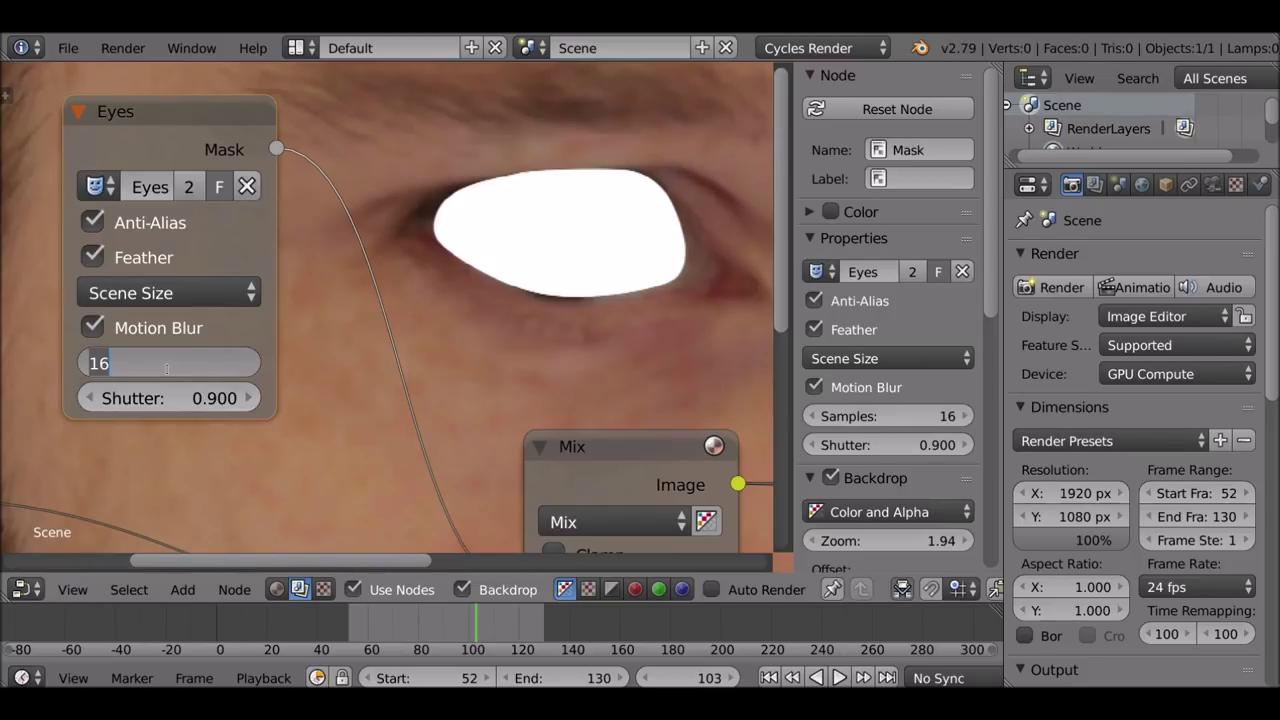
text(32)
key(Return)
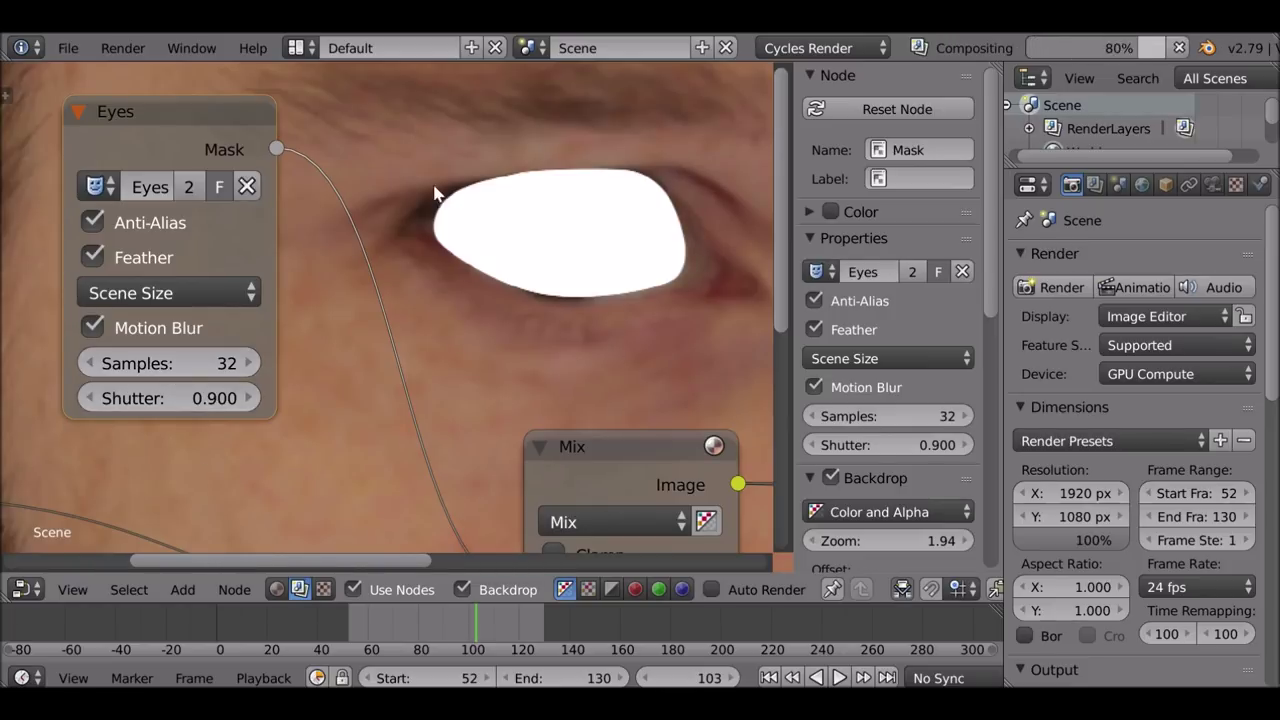
drag(203, 405, 250, 405)
Step: Go to frame 92 and turn Motion Blur off and on again to compare the mask edge
click(500, 624)
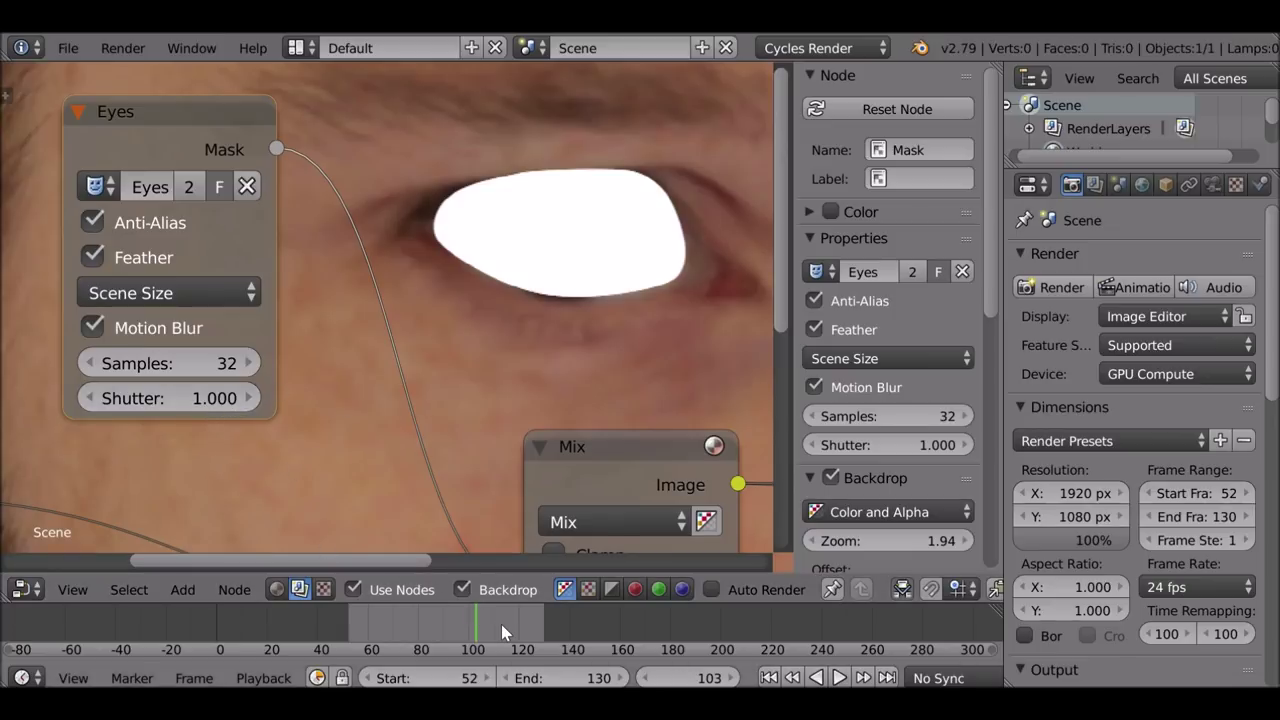
click(448, 628)
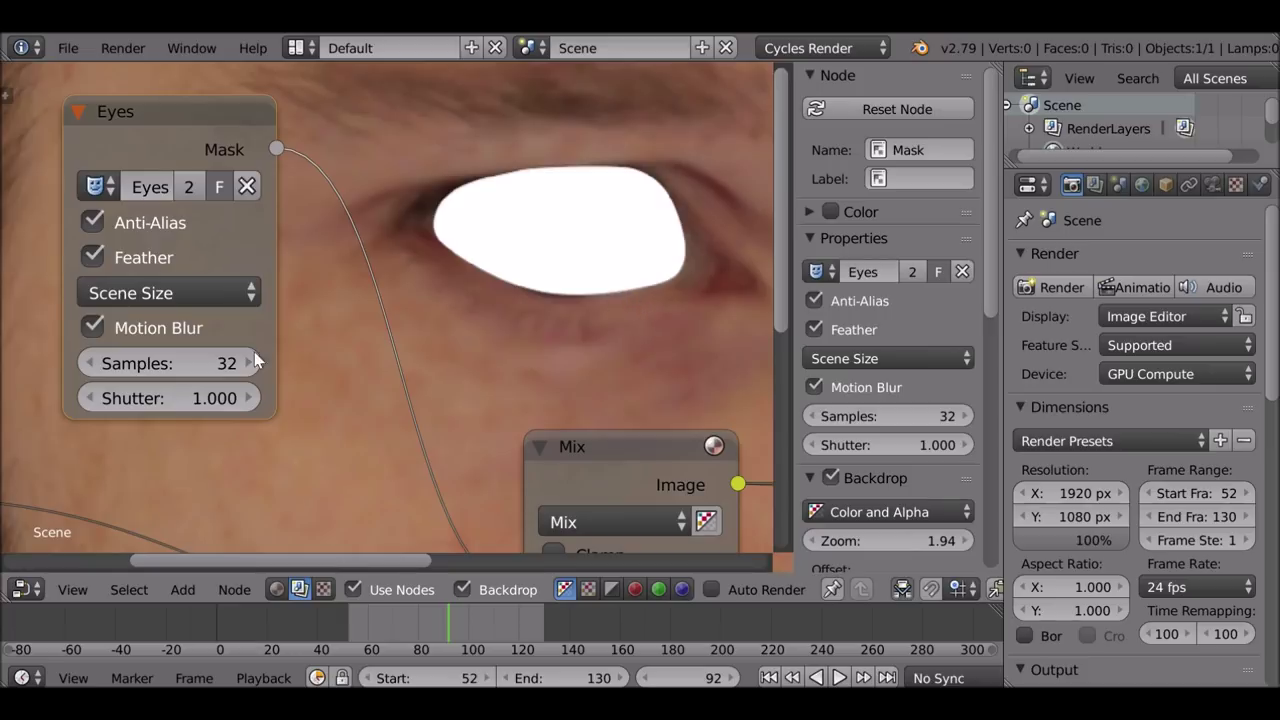
click(93, 328)
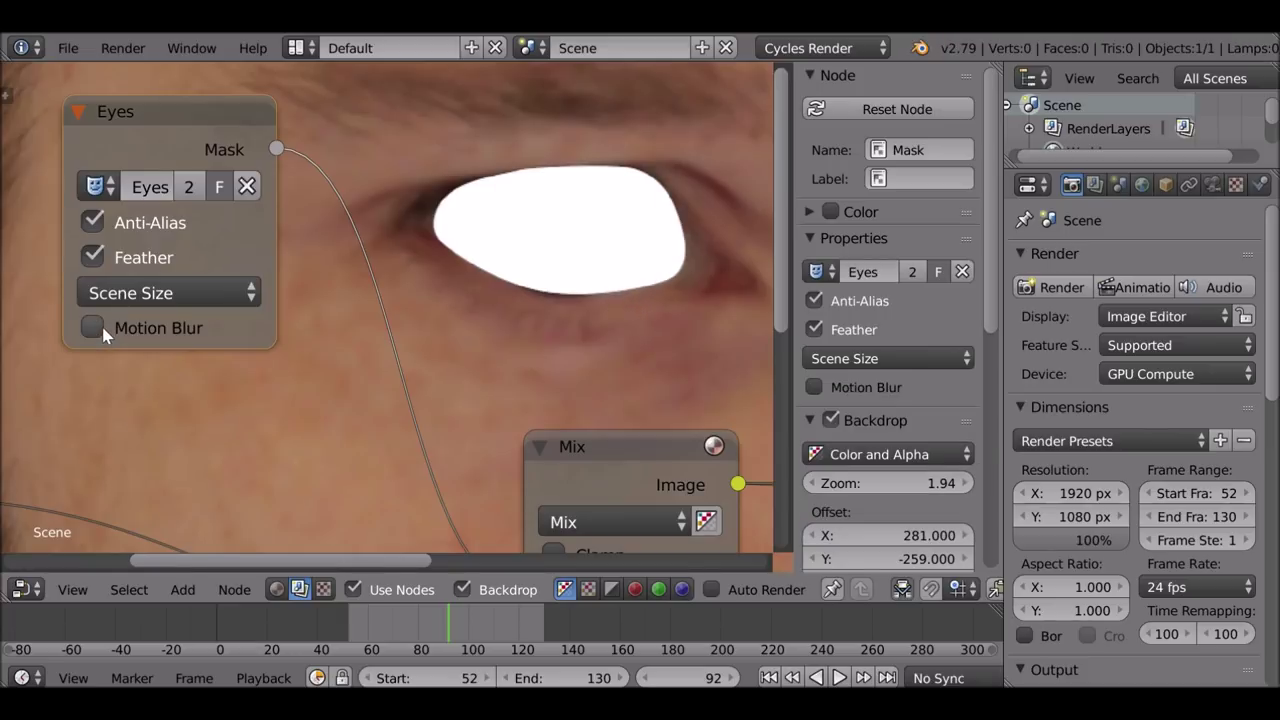
click(93, 328)
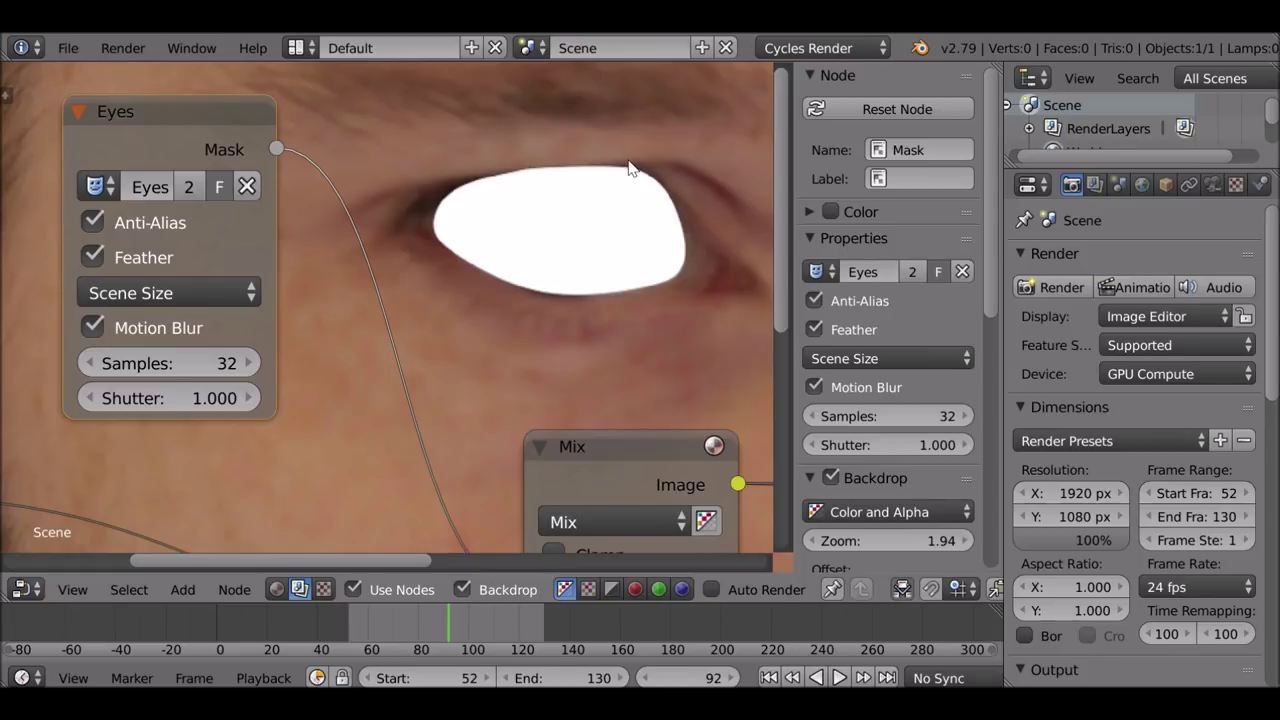
Step: Reduce the backdrop zoom to 0.44 and move the Eyes mask node away from Mix, above the Movie Clip node
scroll(651, 263, down, 6)
drag(887, 540, 826, 540)
middle_drag(537, 240, 527, 134)
scroll(527, 134, down, 4)
drag(289, 114, 62, 564)
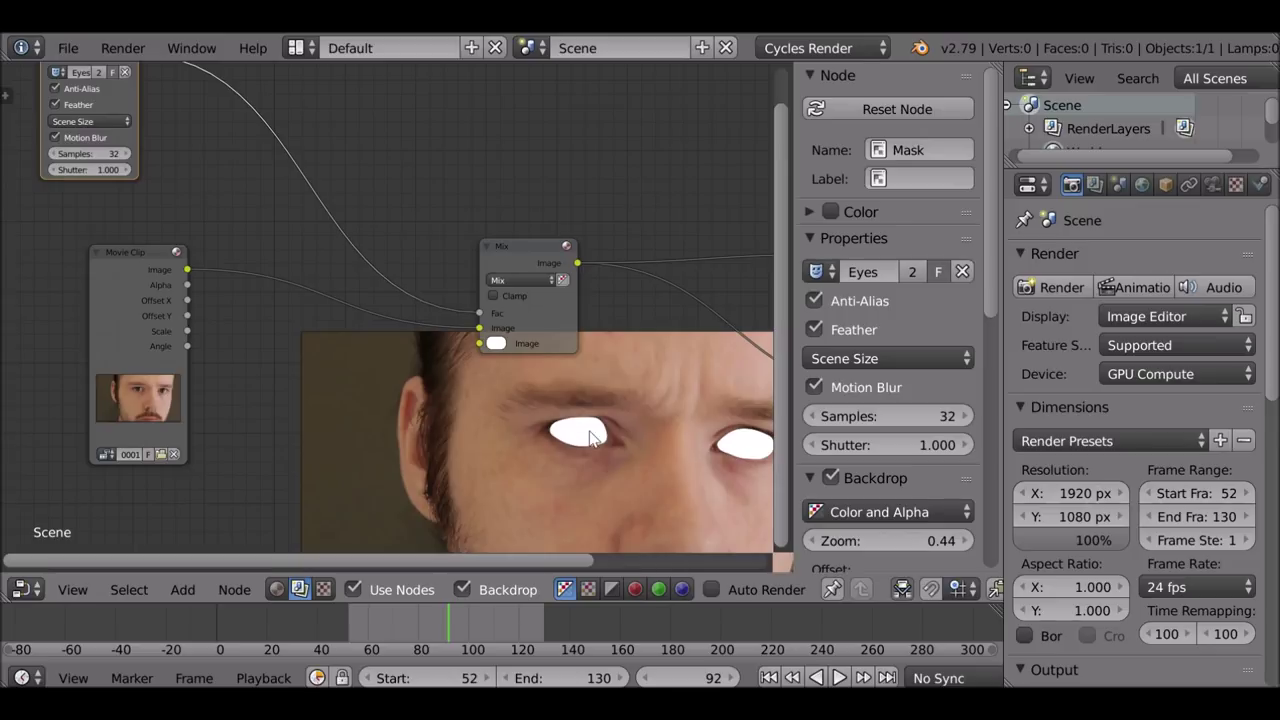
Step: Return to the Movie Clip Editor and create a new mask named EyeCol
click(22, 589)
click(140, 389)
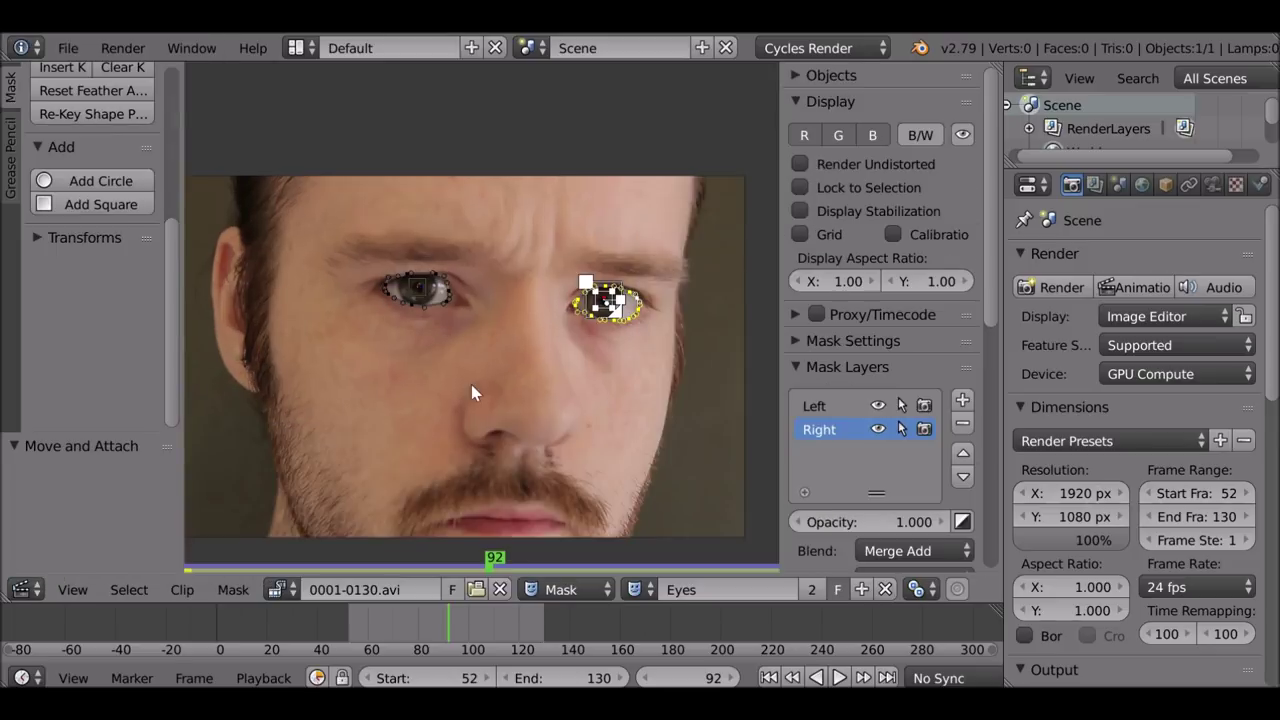
click(864, 589)
click(732, 589)
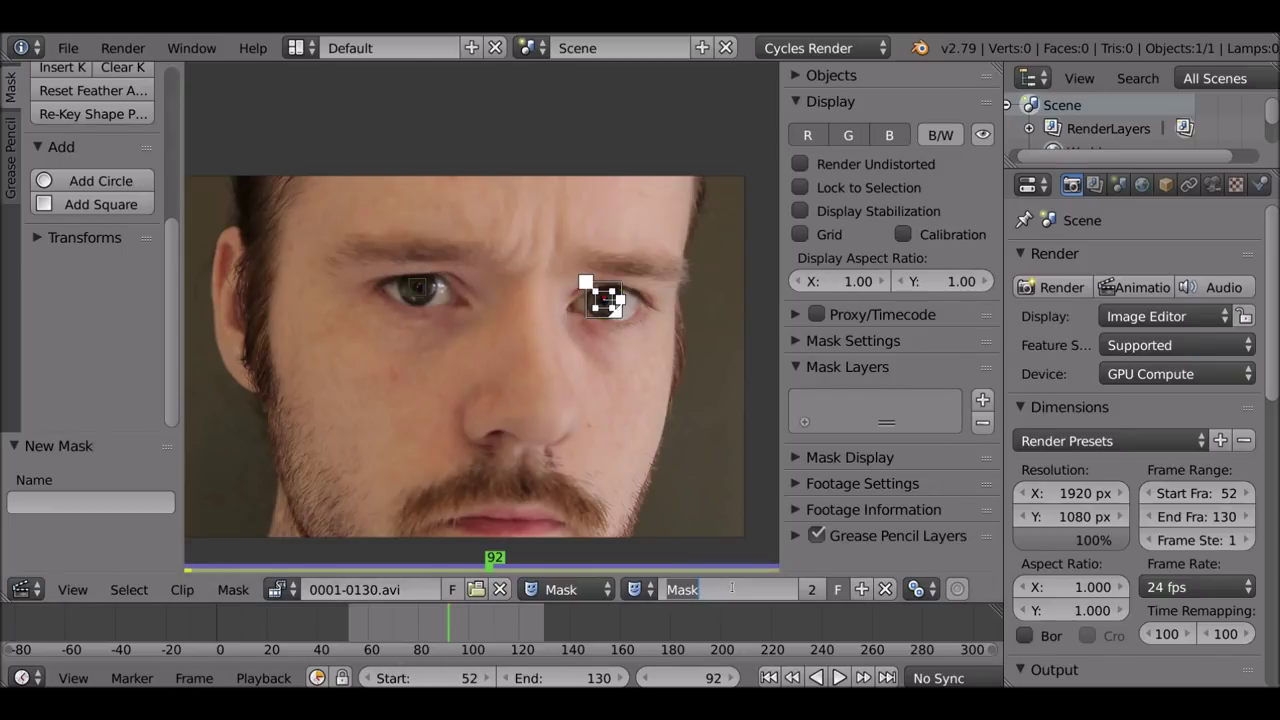
text(EyeCol)
key(Return)
Step: Place the 2D cursor on the pupil of the image's left eye and add a mask circle there
scroll(514, 408, up, 3)
middle_drag(470, 406, 628, 504)
scroll(626, 393, up, 3)
scroll(598, 433, up, 3)
scroll(586, 410, down, 2)
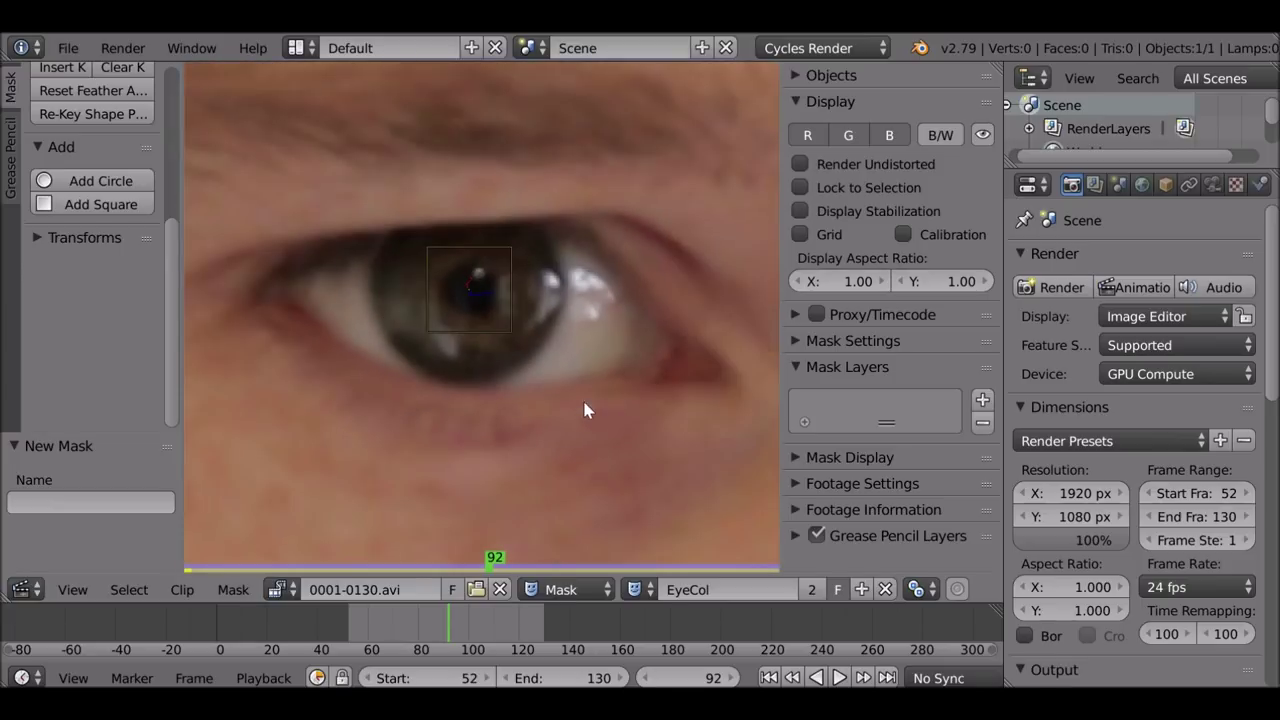
click(470, 287)
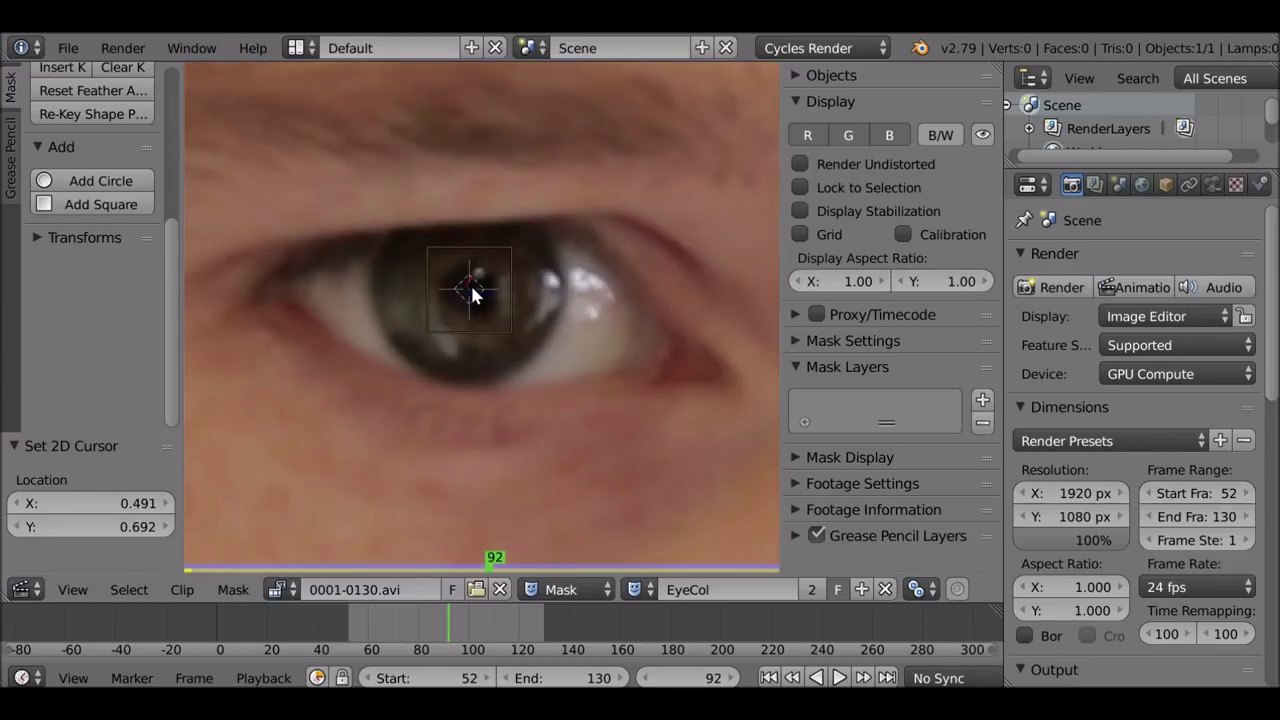
click(475, 293)
scroll(82, 195, up, 3)
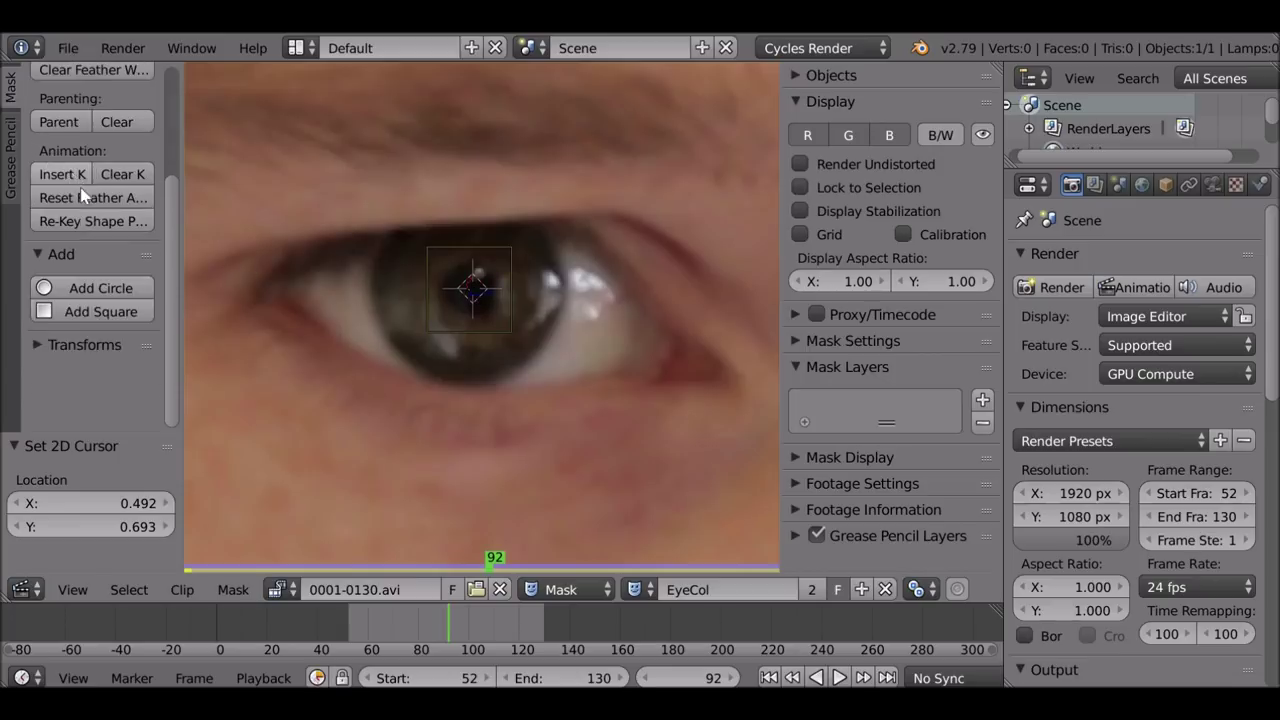
scroll(82, 195, up, 2)
click(85, 363)
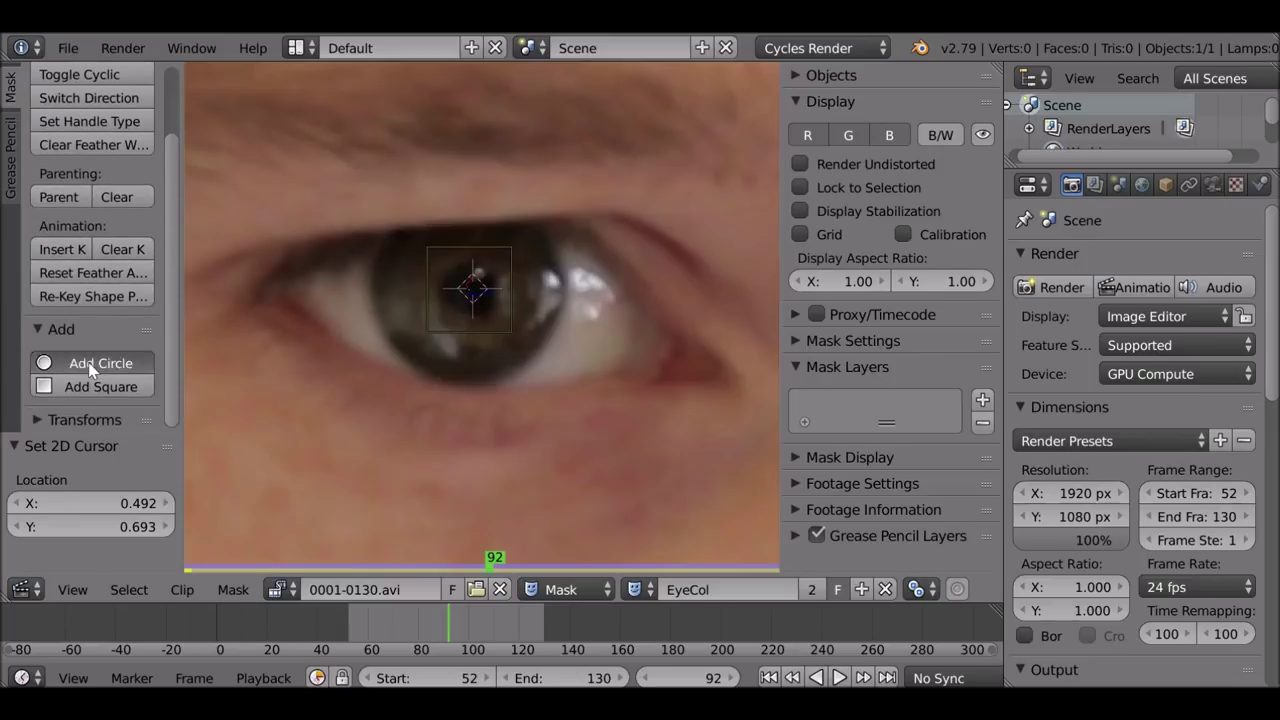
Step: Fit the new circle to the iris with size 113.680 and location X 941.427, Y 745.753
scroll(498, 365, up, 1)
scroll(94, 468, down, 1)
scroll(98, 438, up, 1)
drag(98, 437, 99, 333)
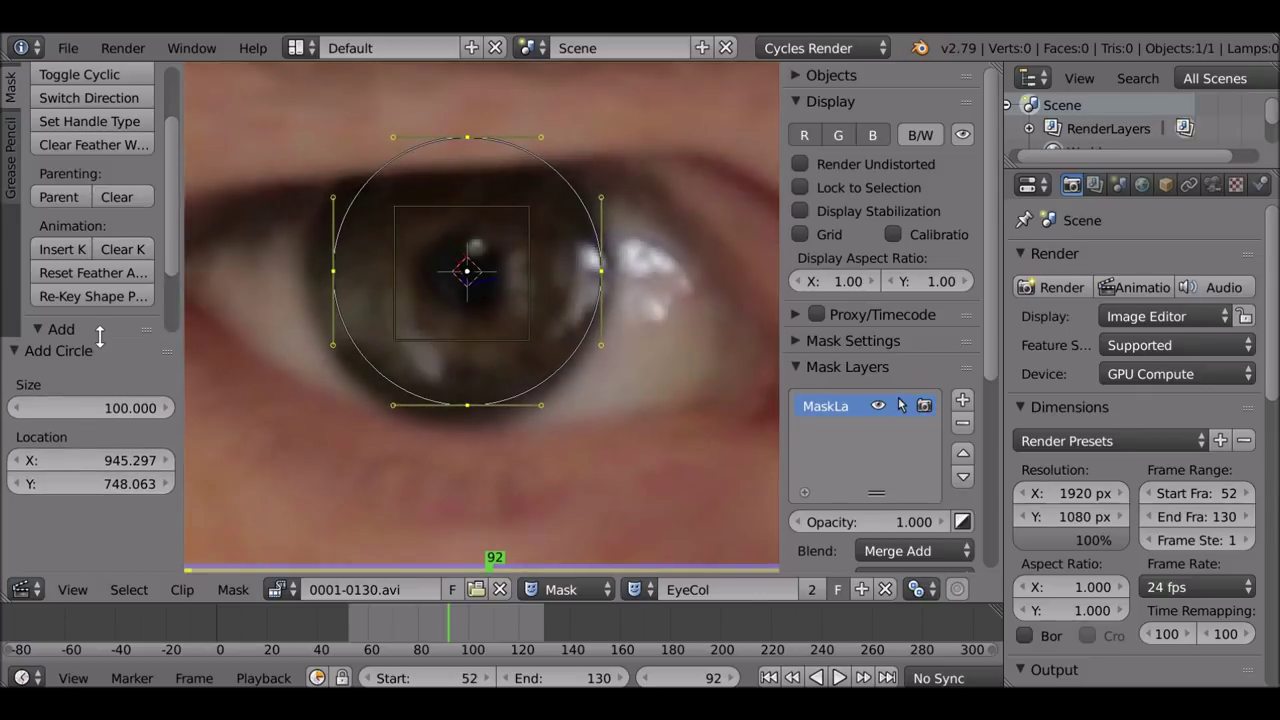
drag(120, 408, 131, 408)
drag(120, 460, 112, 460)
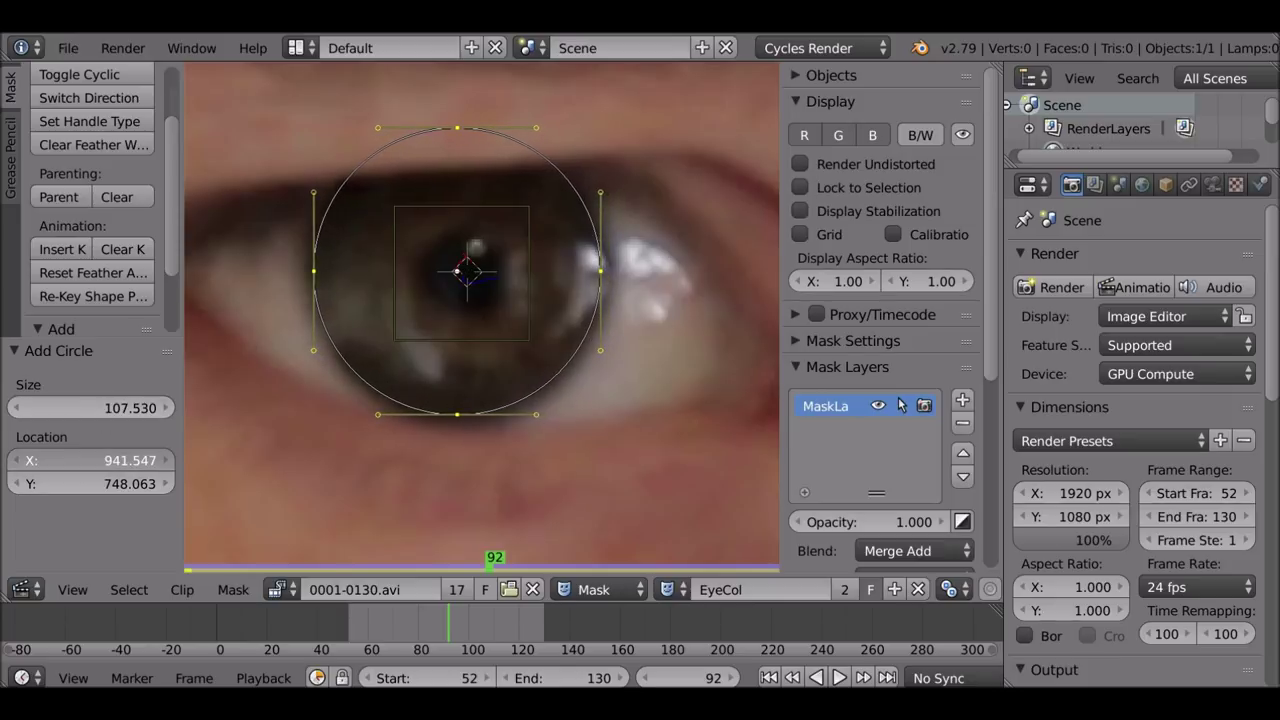
drag(120, 408, 126, 408)
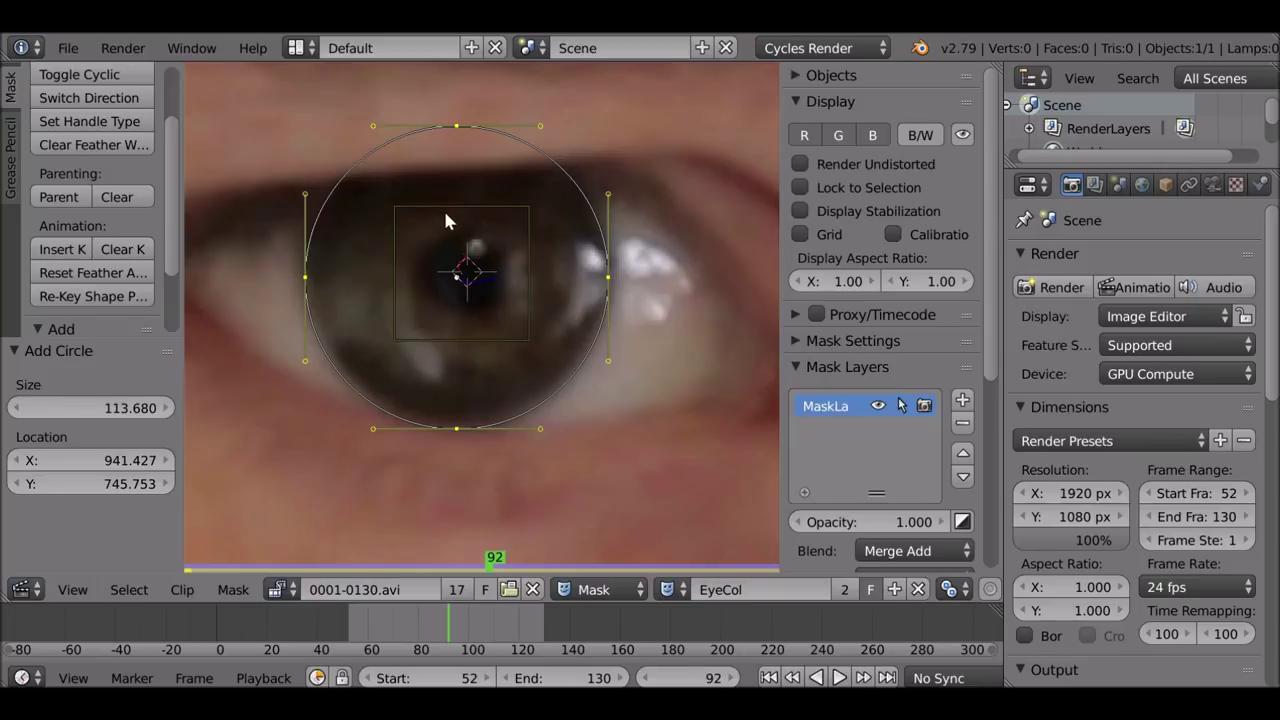
Step: Parent the iris circle to the eye's tracking marker and play the clip to check how it follows
key(a)
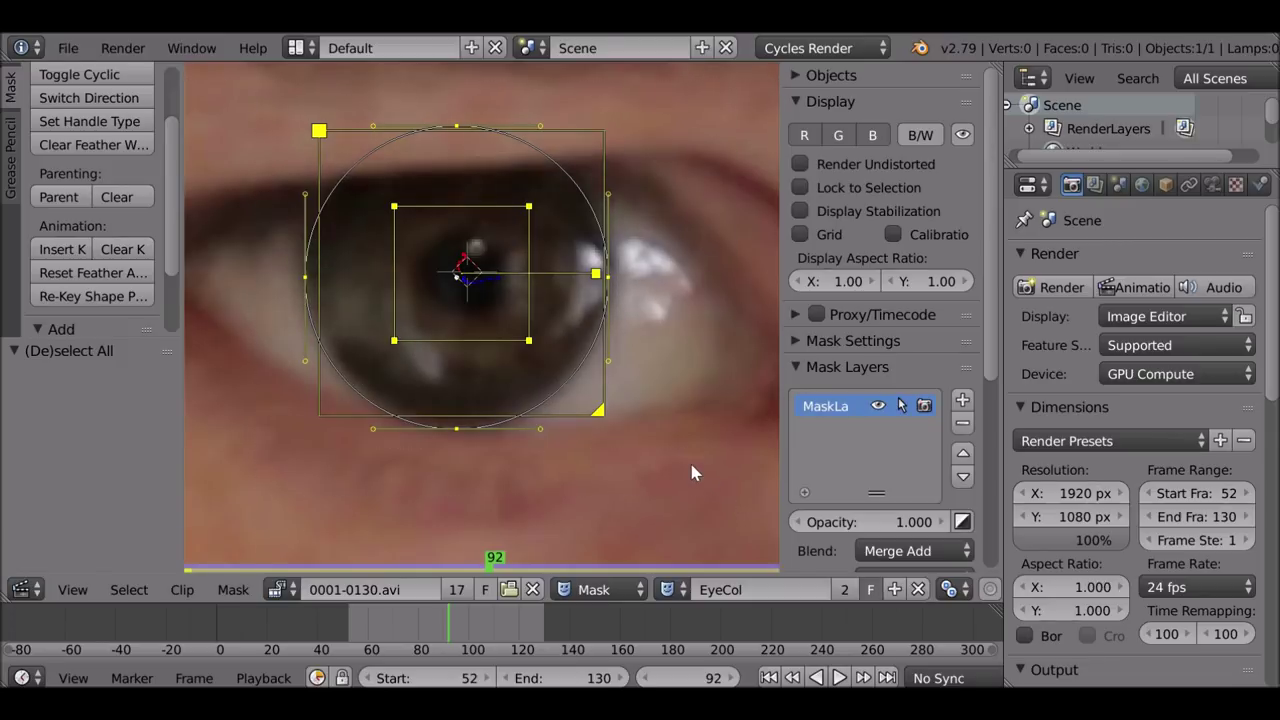
key(ctrl+p)
mouse_move(441, 618)
mouse_down()
mouse_move(398, 627)
mouse_move(479, 627)
mouse_move(445, 624)
mouse_up()
key(alt+a)
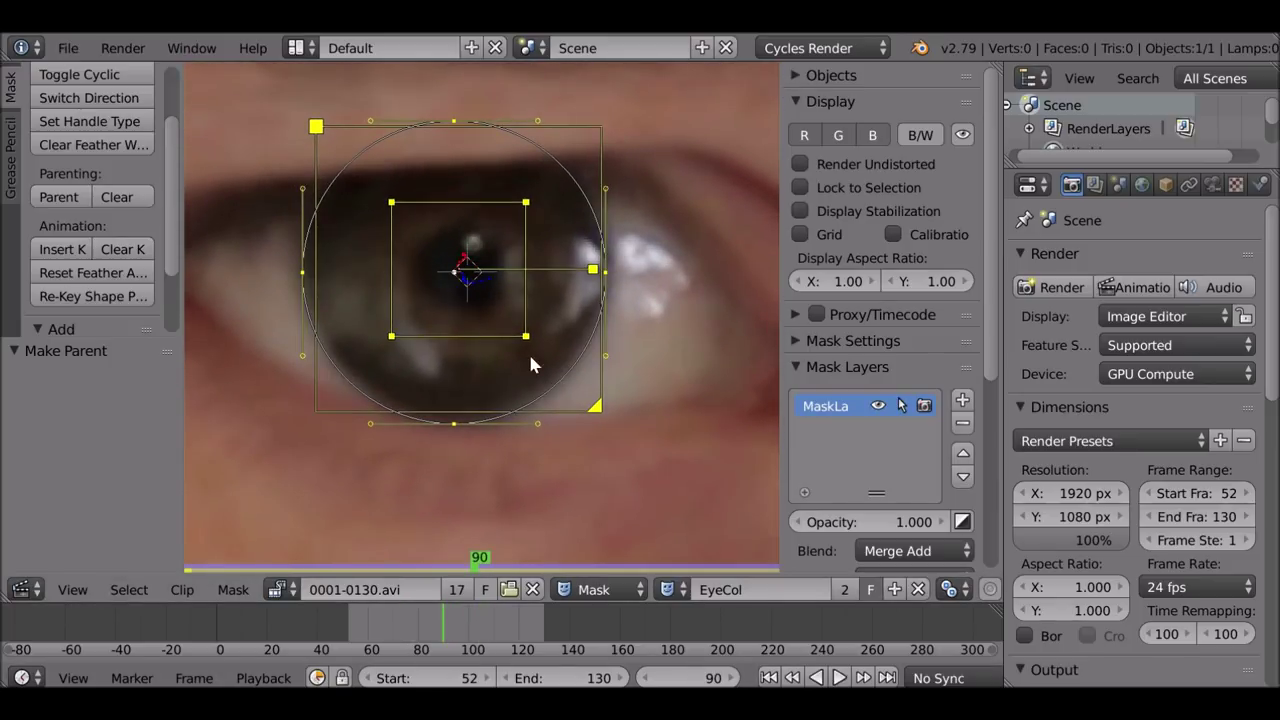
Step: Go to frame 52, rename the mask layer Left and add a second layer named Right
click(768, 678)
scroll(594, 389, down, 4)
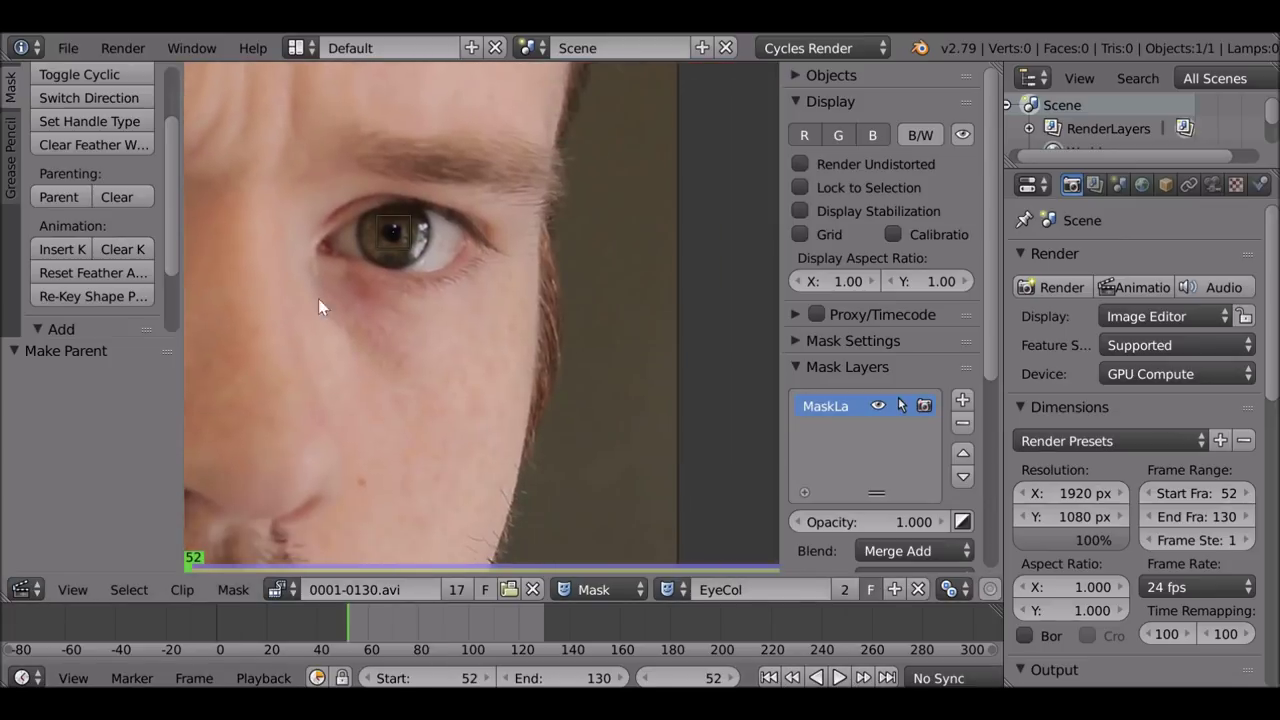
double_click(816, 404)
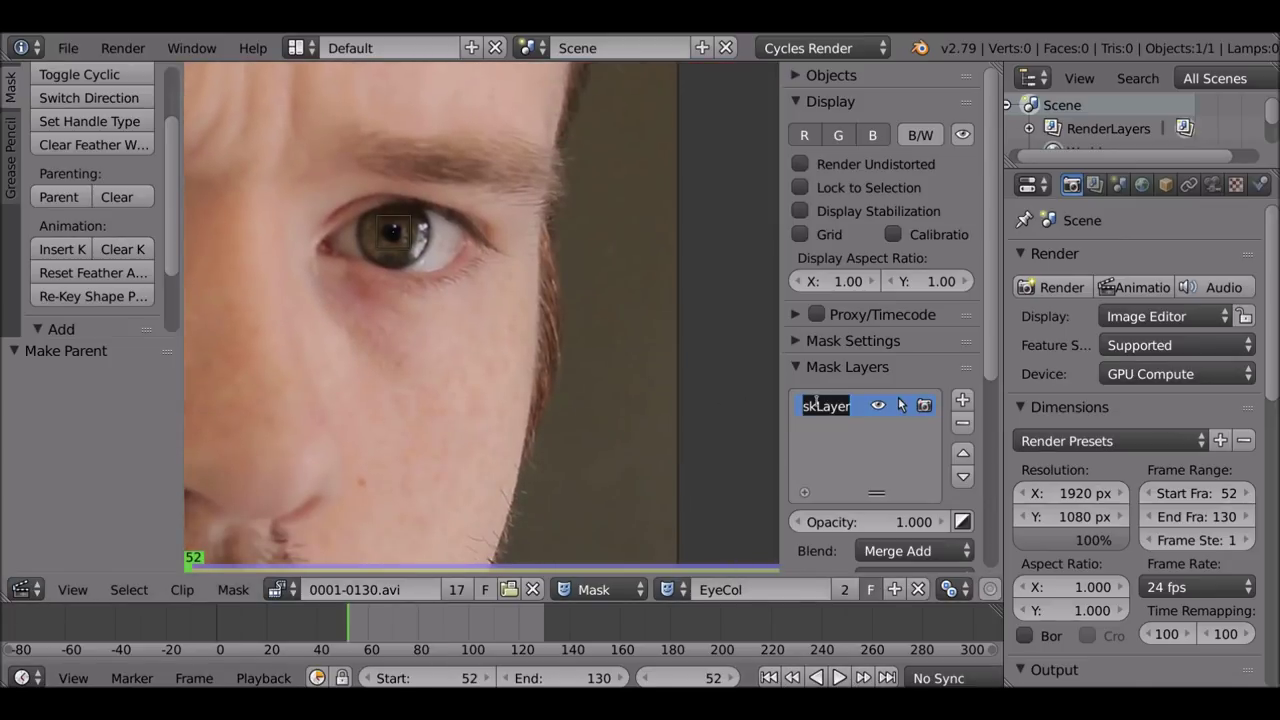
text(Lef)
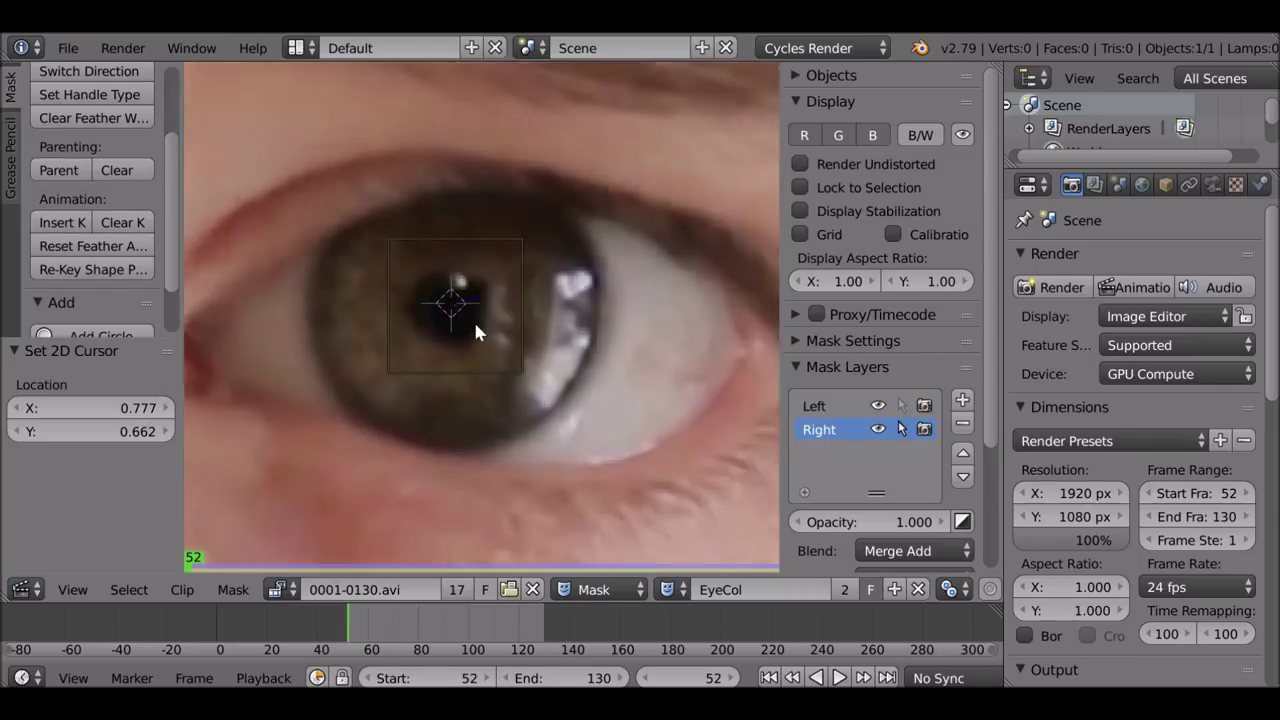
Step: Add a circle over the other iris in the Right layer with size 111.150 at X 1493.651, Y 714.690
click(100, 267)
drag(113, 408, 106, 408)
drag(113, 460, 125, 460)
Step: Parent the Right layer's circle to that eye's tracking marker, scrub to check it and return to frame 52
key(Tab)
key(b)
drag(343, 193, 570, 415)
key(Tab)
scroll(488, 310, down, 1)
scroll(420, 231, down, 9)
scroll(371, 263, up, 9)
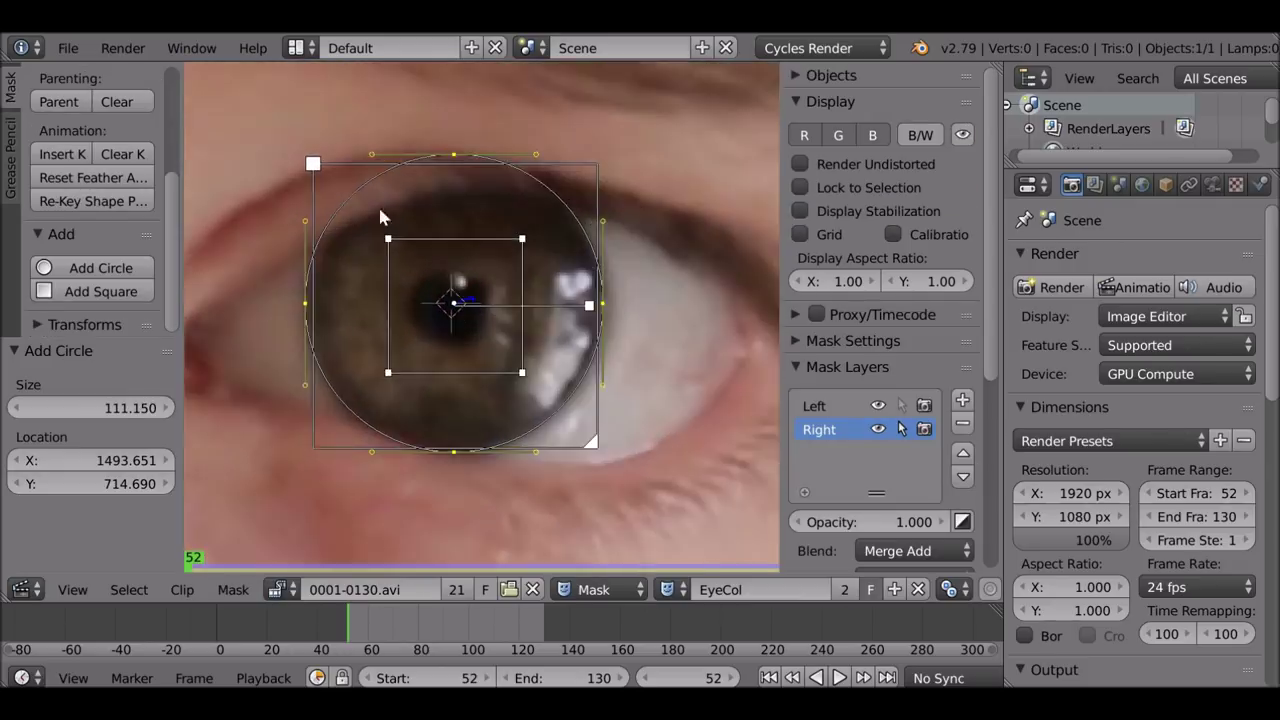
scroll(483, 314, down, 1)
key(ctrl+p)
drag(392, 622, 459, 620)
key(shift+Left)
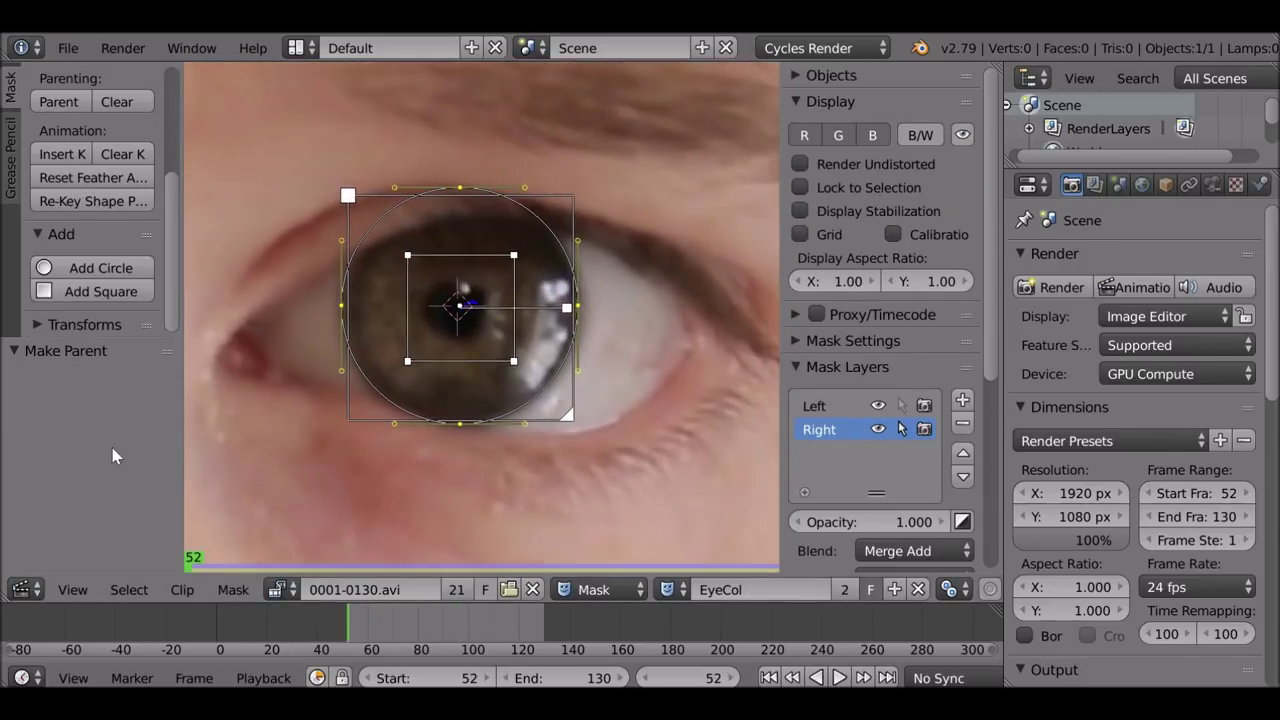
Step: Switch to the Node Editor, disconnect the Eyes mask from the Mix node's Fac and shift the Mix node aside
click(26, 589)
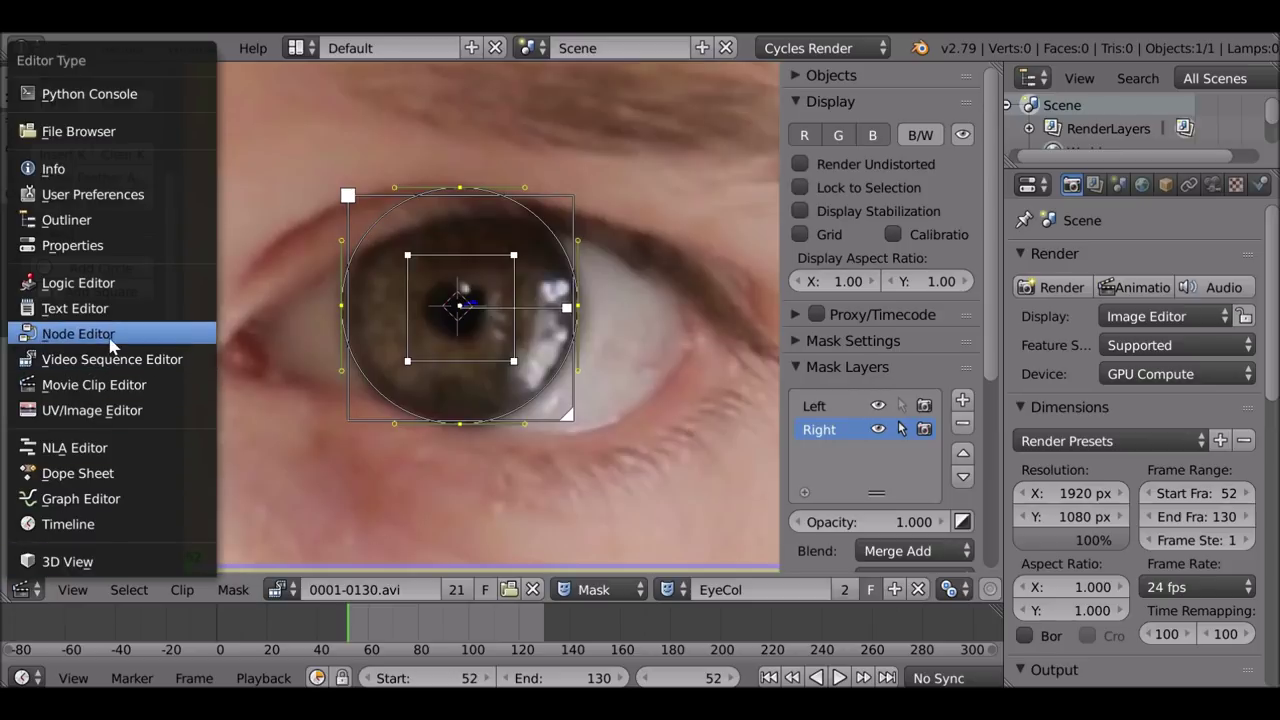
click(50, 333)
middle_drag(524, 241, 468, 196)
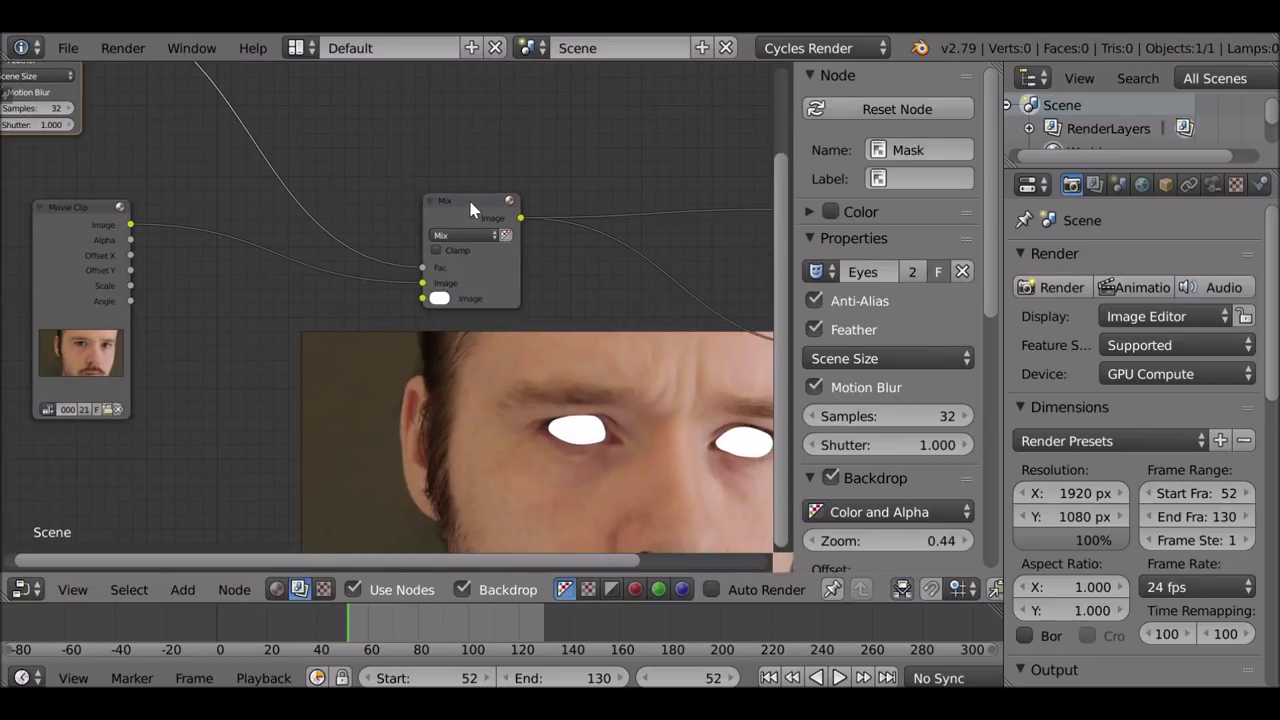
drag(468, 196, 460, 183)
drag(422, 254, 176, 99)
drag(457, 186, 494, 180)
Step: Add a Mask node using the EyeCol mask and connect it to the Mix node's Fac input
key(shift+a)
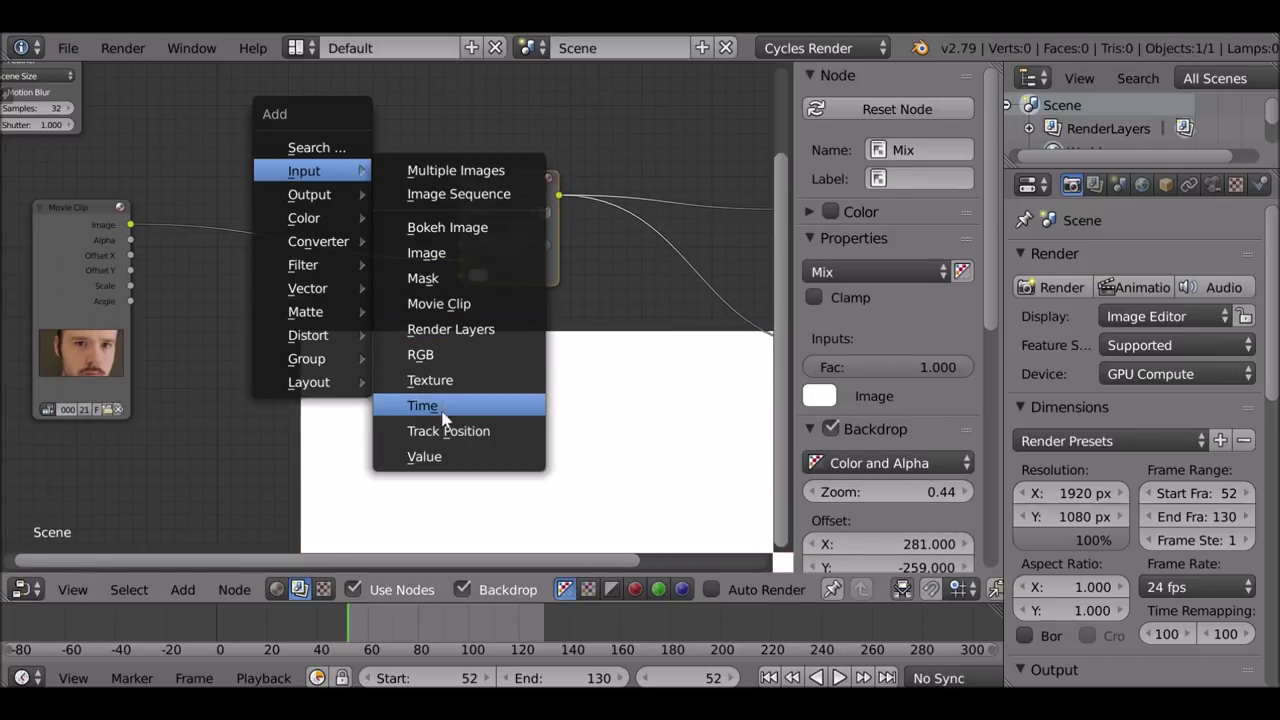
click(445, 279)
click(310, 360)
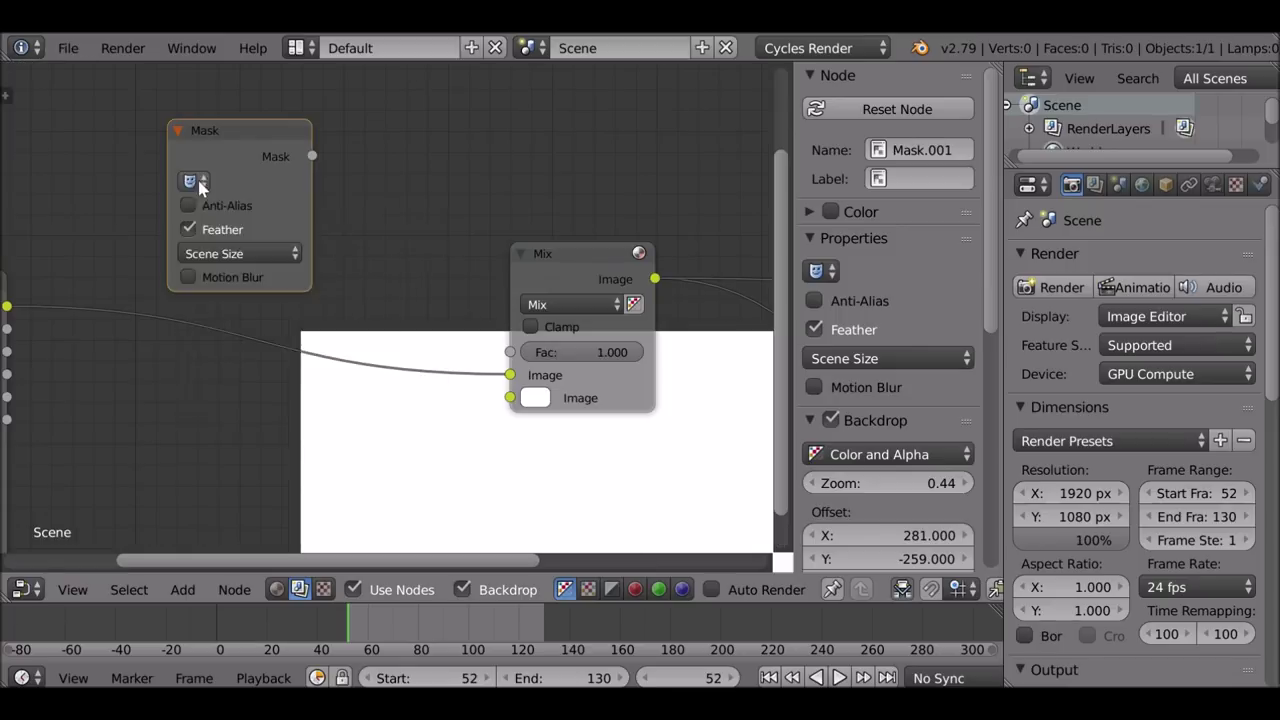
click(195, 181)
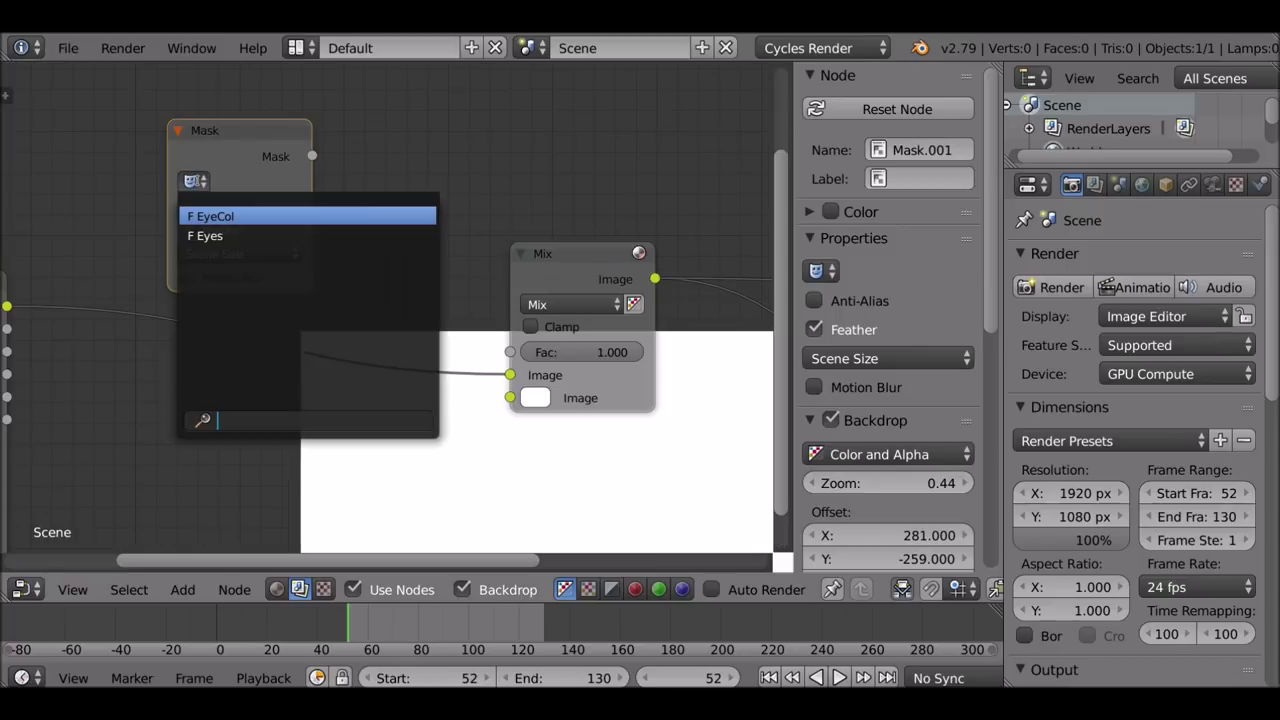
click(229, 216)
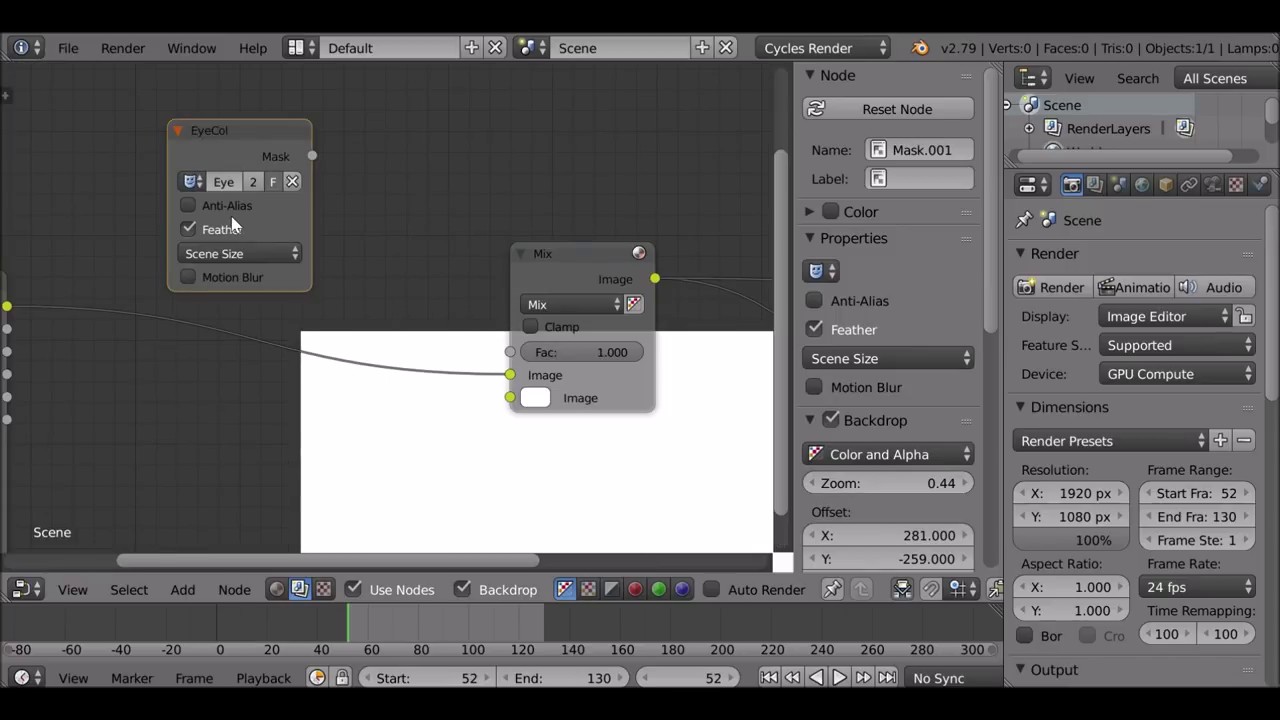
drag(313, 156, 528, 354)
middle_drag(531, 362, 542, 242)
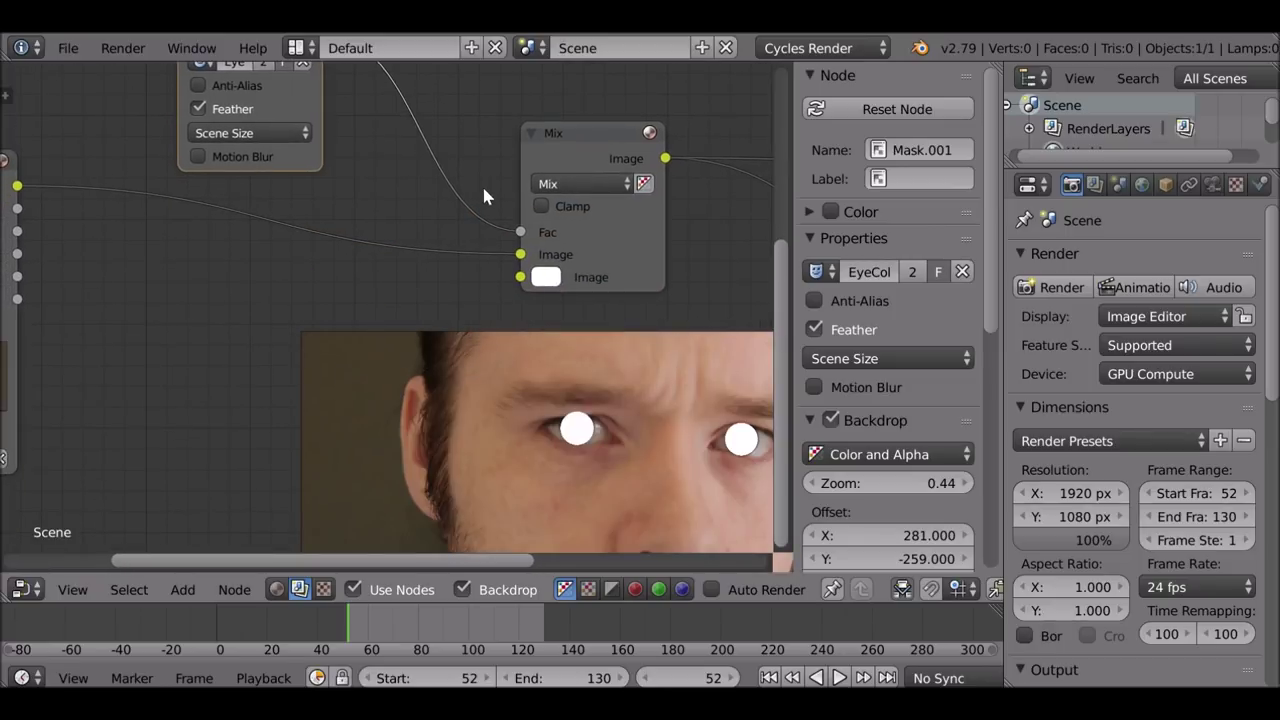
Step: Set the Mix node's blend type to Hue and its second Image color to light blue
click(570, 185)
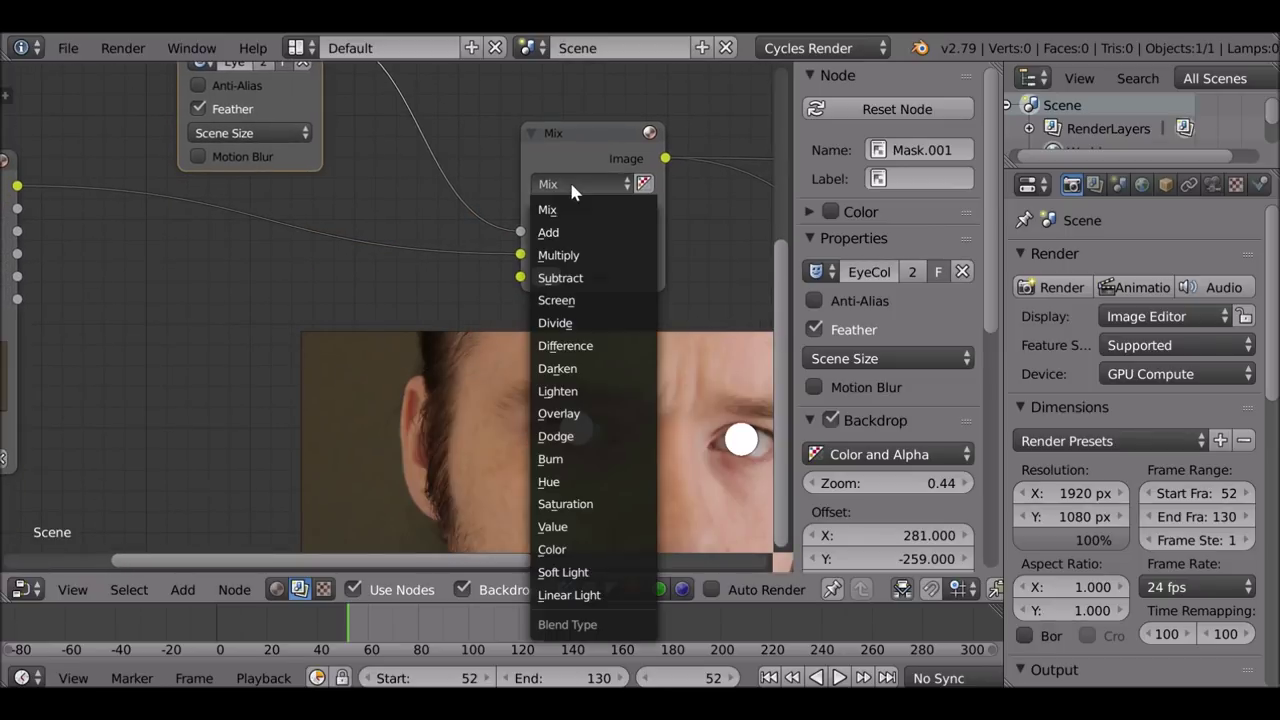
click(592, 482)
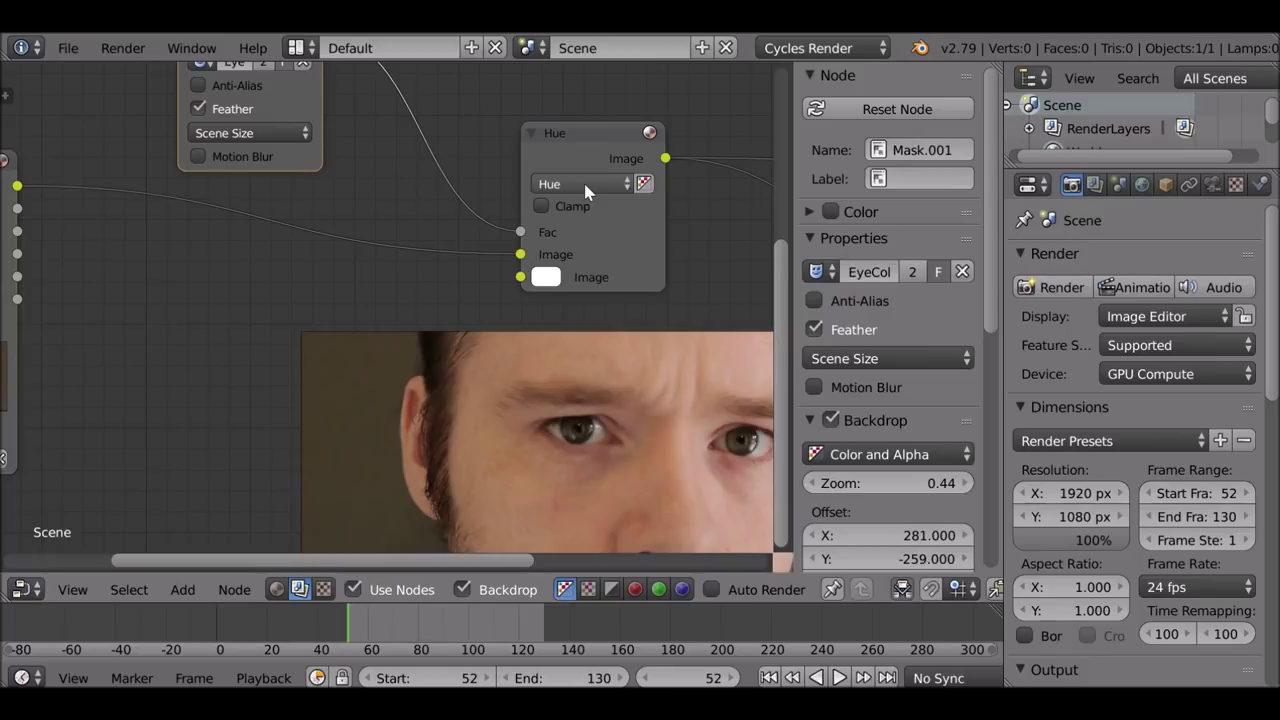
click(562, 282)
drag(649, 365, 642, 345)
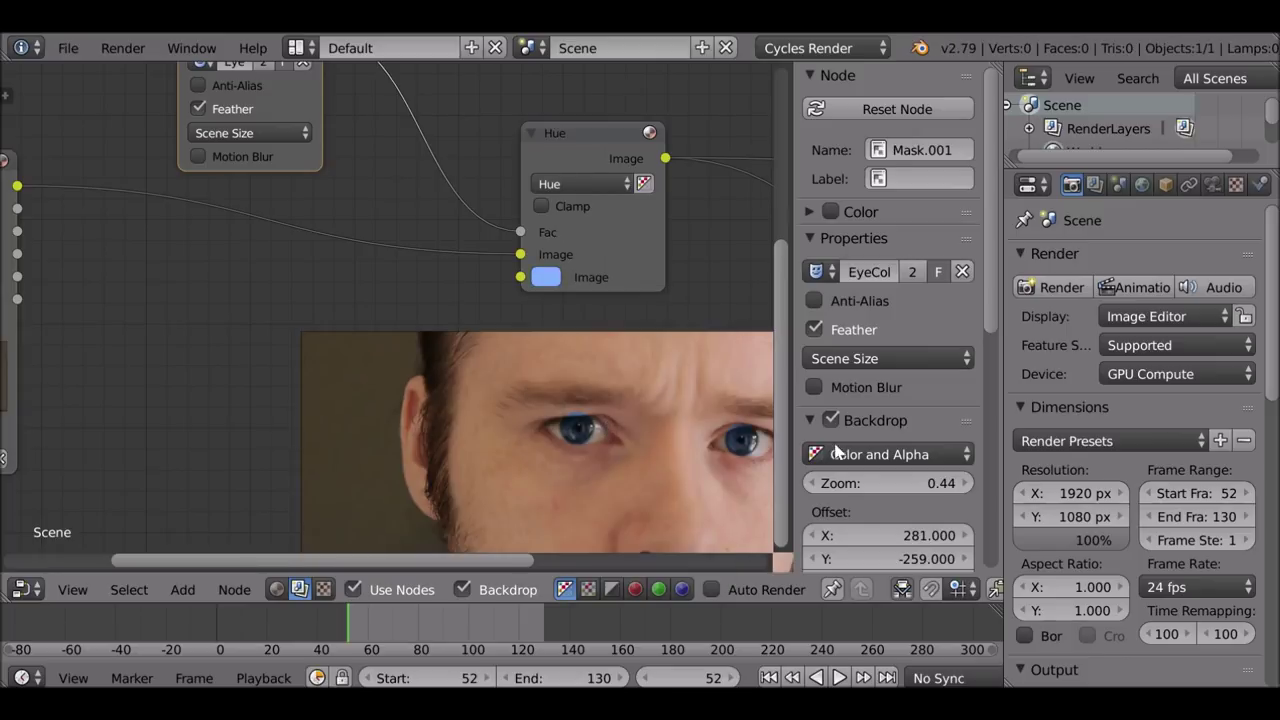
Step: Raise the backdrop zoom to 1.32 and spread out the Movie Clip and EyeCol nodes to make room before Hue
drag(880, 483, 950, 483)
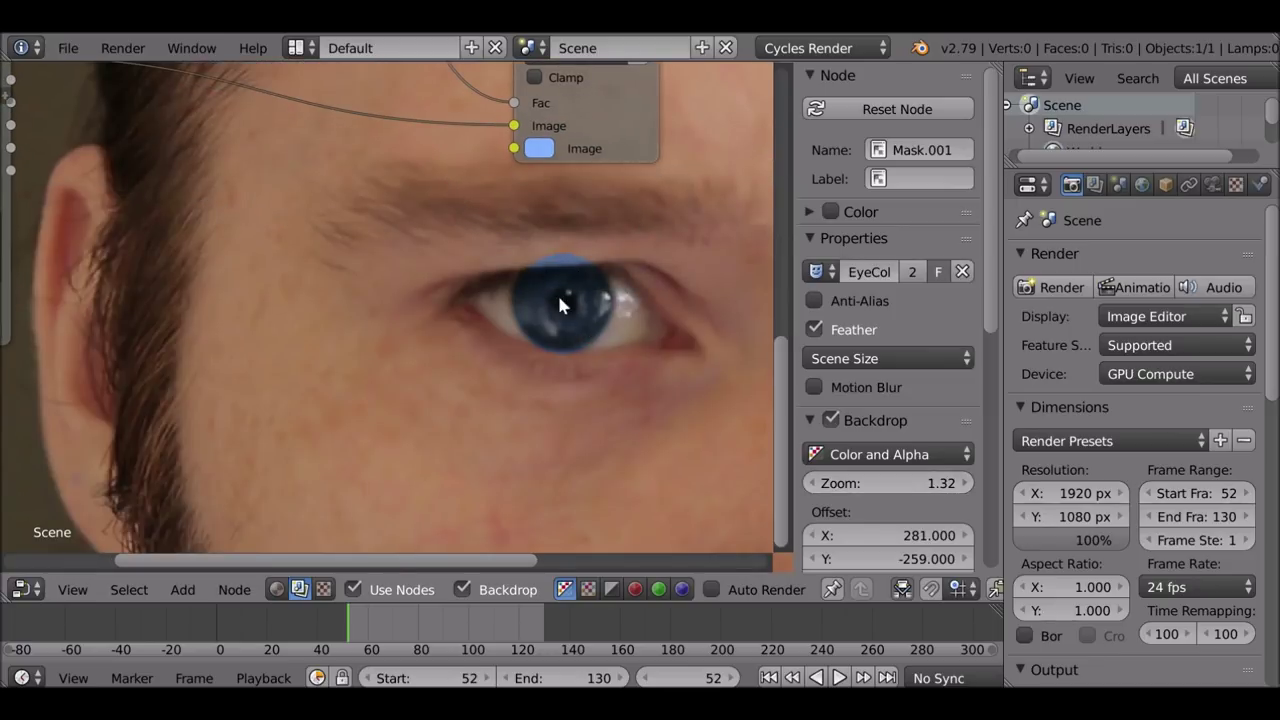
middle_drag(543, 186, 624, 394)
scroll(458, 228, down, 1)
middle_drag(449, 207, 430, 300)
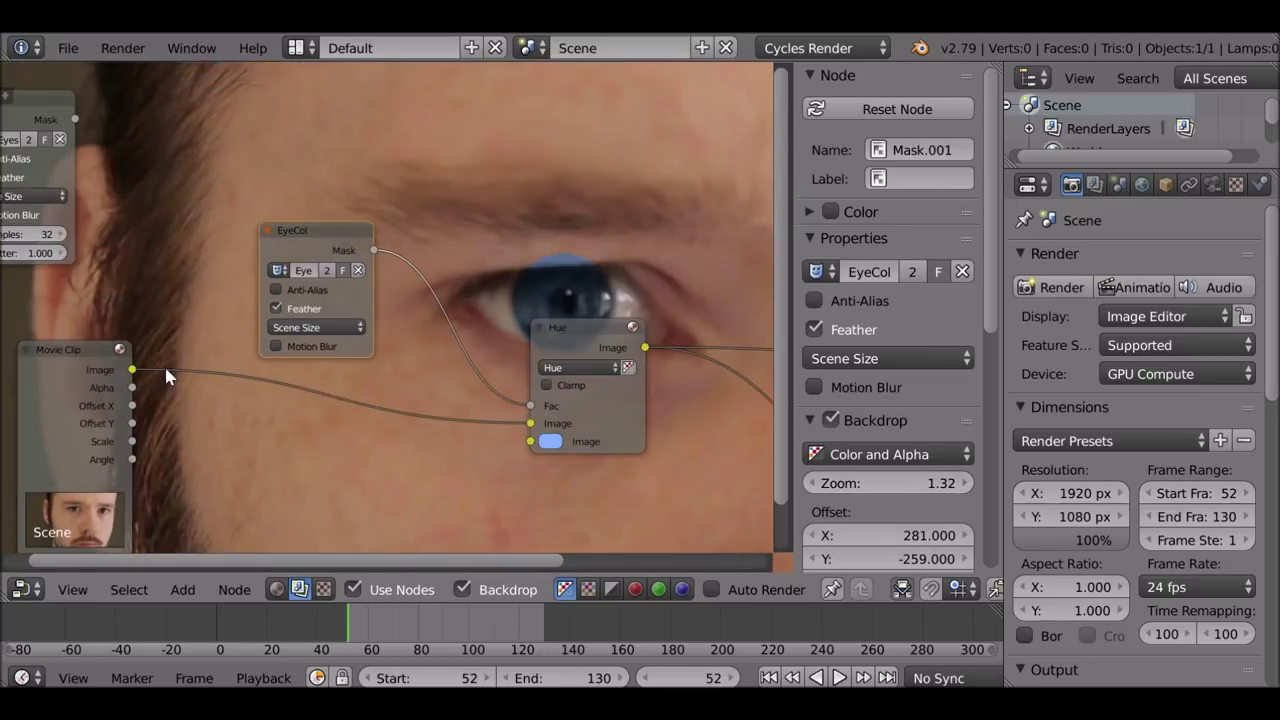
click(60, 393)
drag(322, 229, 214, 230)
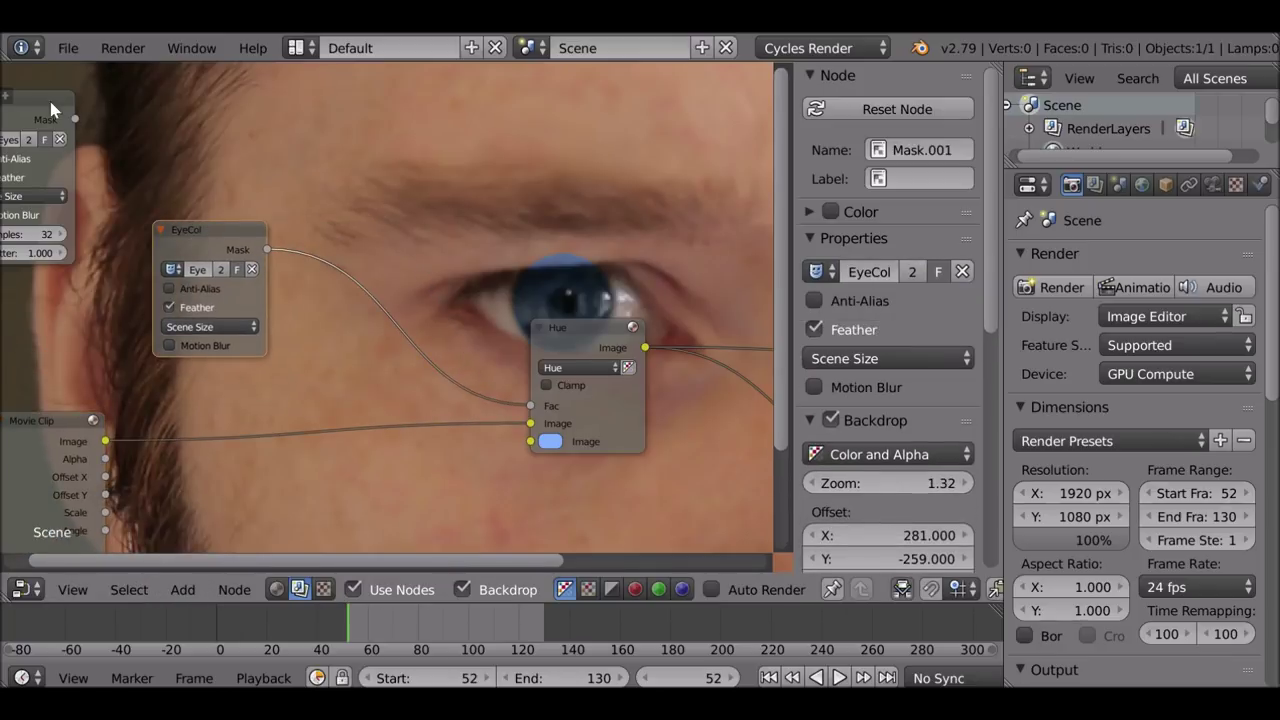
click(49, 100)
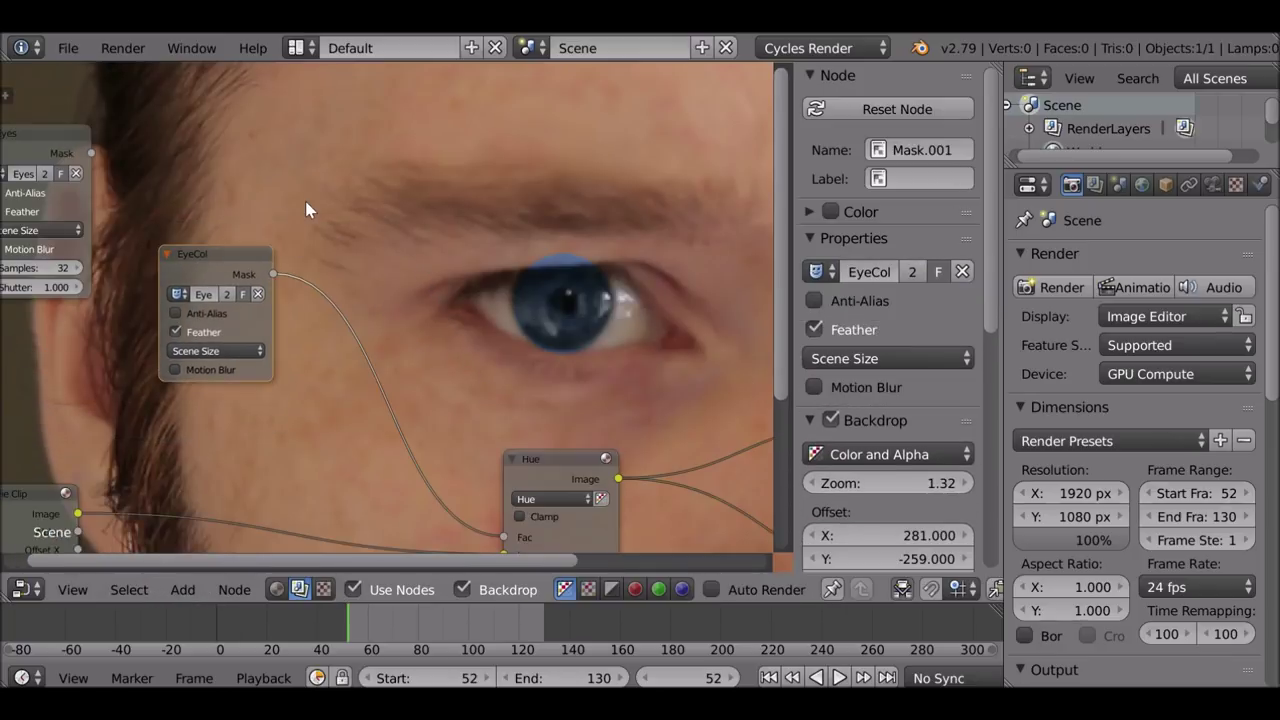
Step: Insert a Math node set to Add between the EyeCol mask and the Hue node's Fac
key(shift+a)
mouse_move(268, 272)
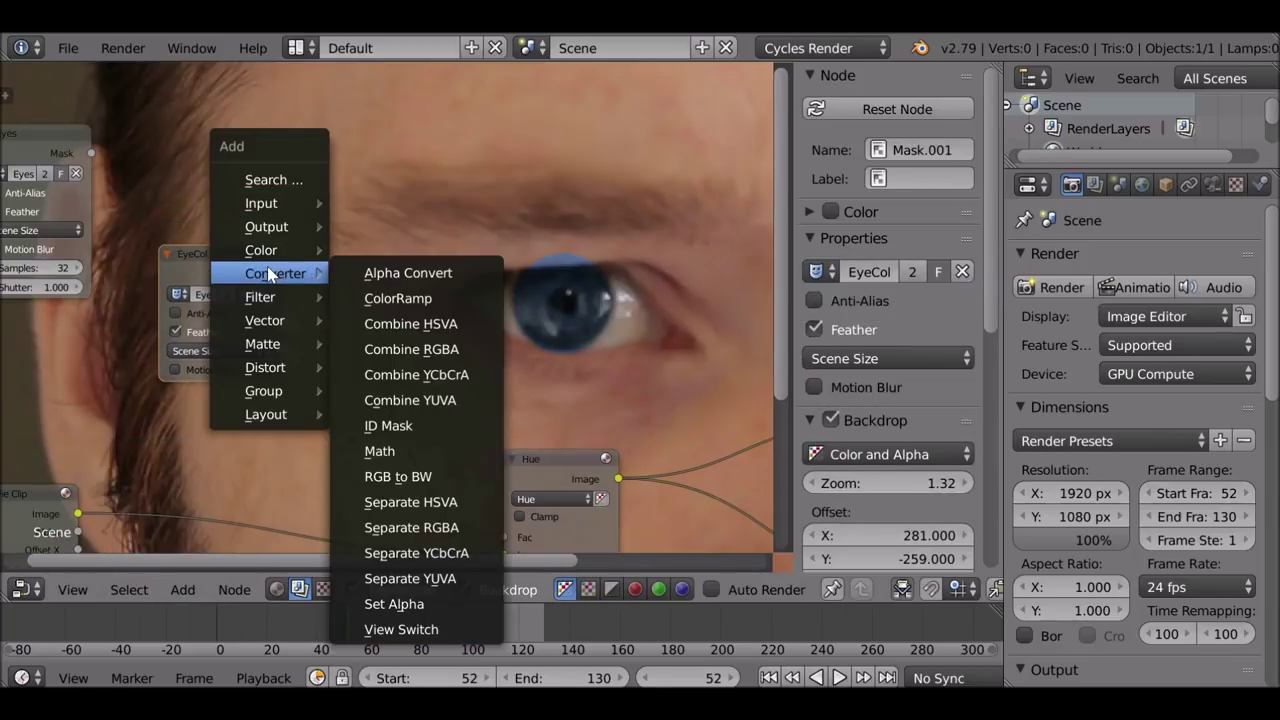
click(409, 451)
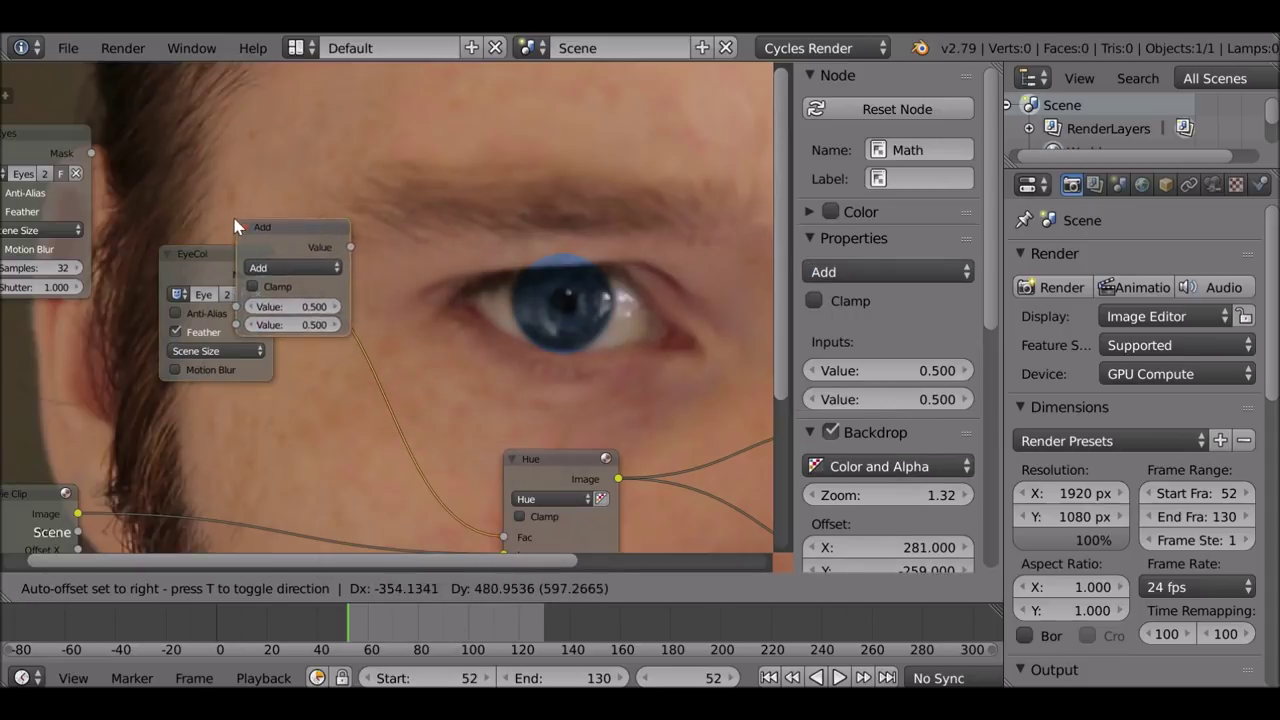
click(300, 285)
middle_drag(387, 313, 365, 218)
Step: Preview the EyeCol mask, enable its Anti-Alias option and preview the Math node's output
ctrl+shift+click(167, 165)
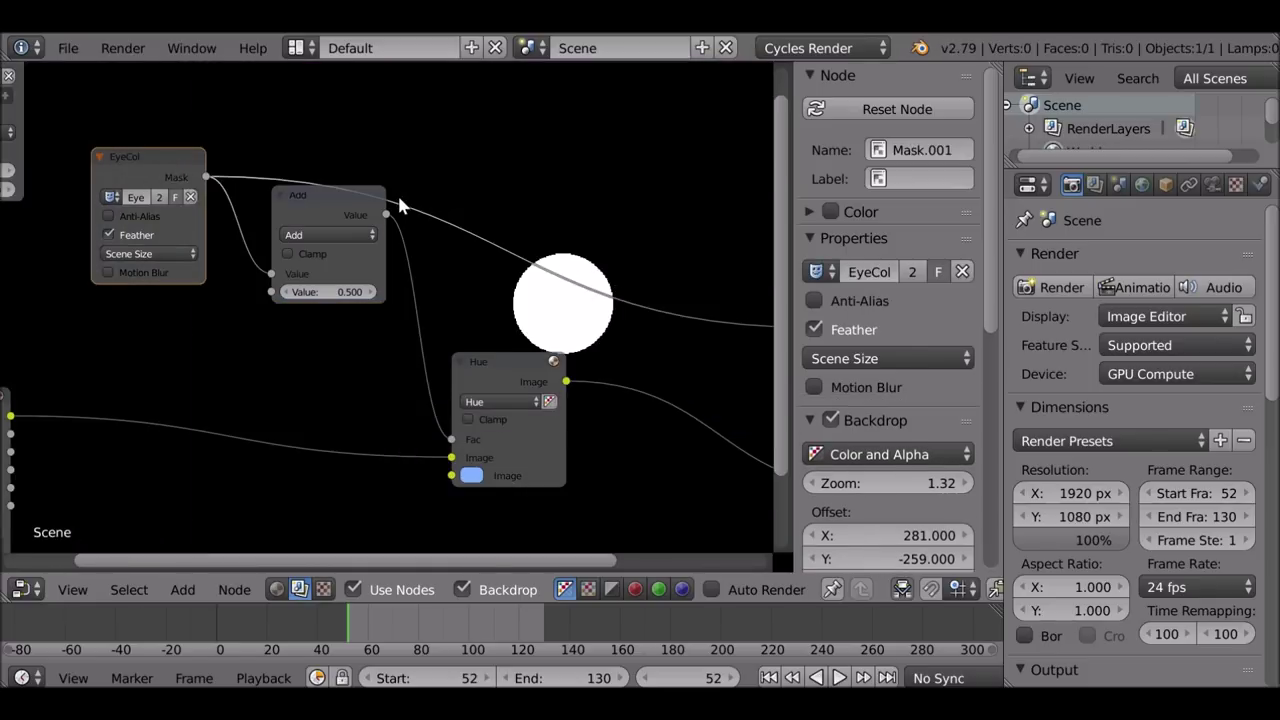
click(112, 217)
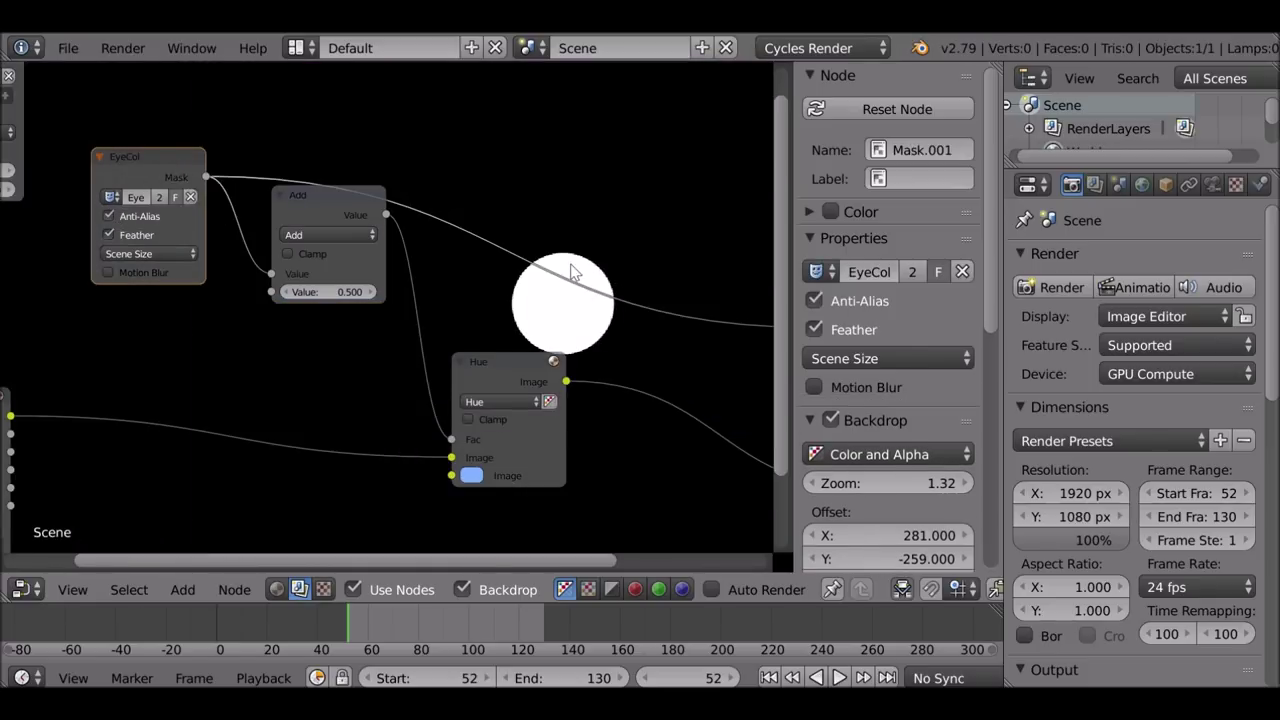
ctrl+shift+click(320, 205)
scroll(320, 205, down, 2)
middle_drag(178, 151, 249, 166)
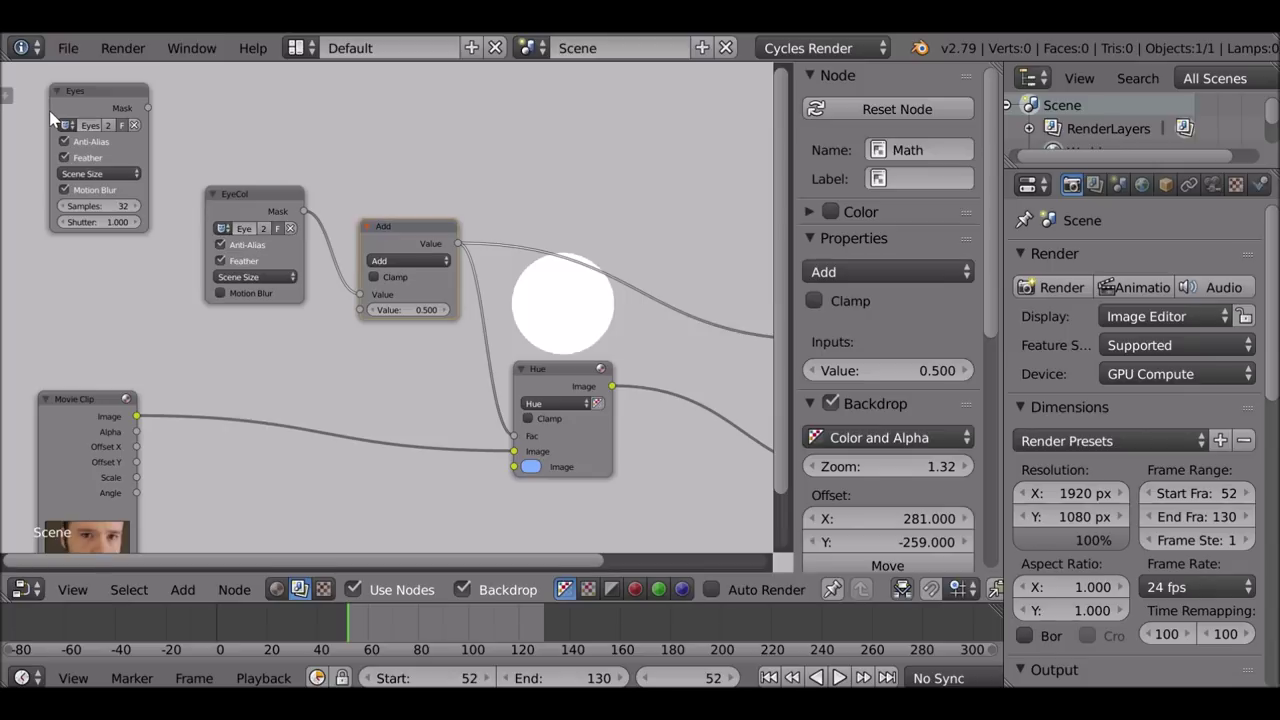
Step: Preview the Eyes mask, move its node closer and connect it to the Add node's second Value input
ctrl+shift+click(82, 118)
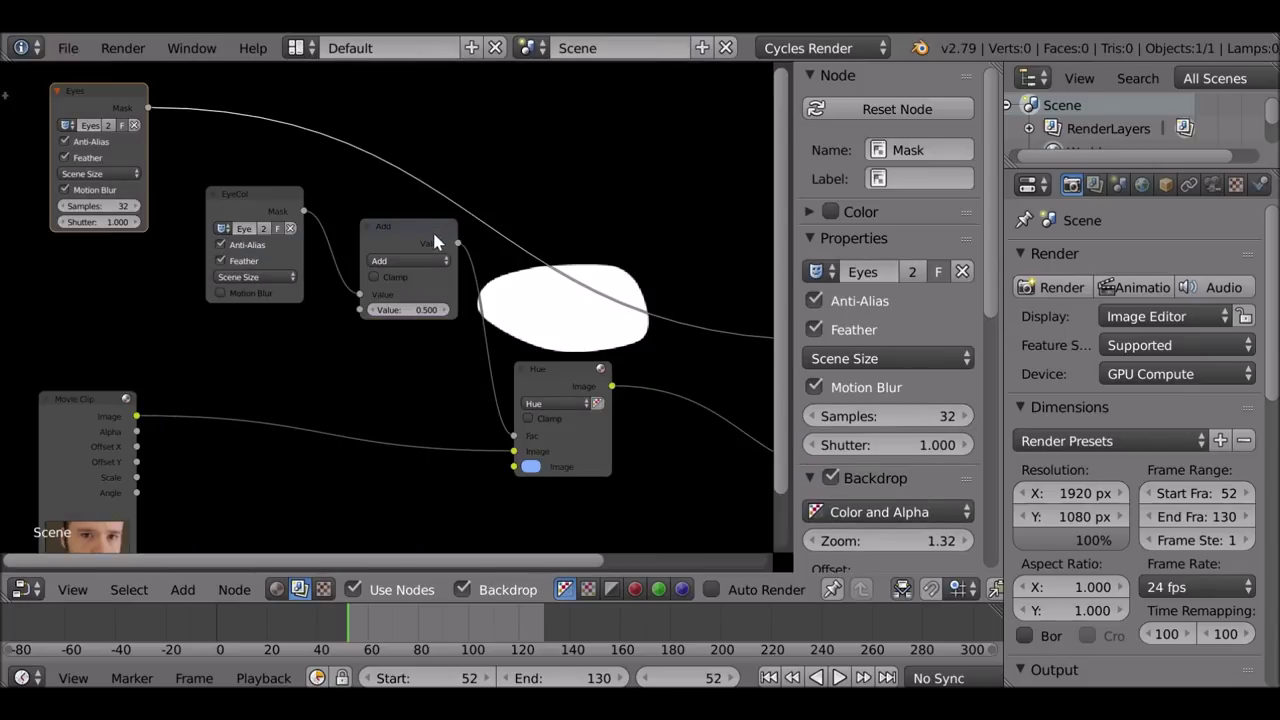
key(g)
click(185, 124)
drag(183, 124, 360, 310)
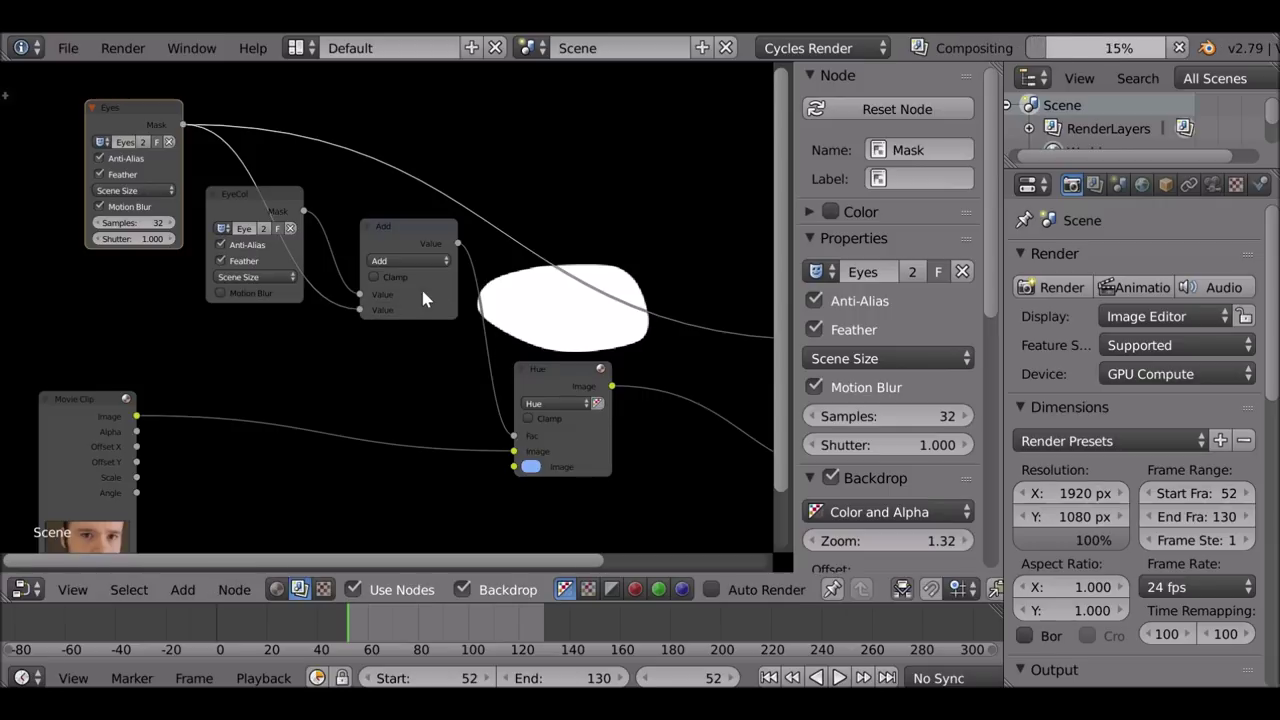
Step: Preview the output of the Math node that combines the two masks and set its operation to Multiply
click(433, 226)
middle_drag(586, 308, 521, 337)
drag(203, 235, 224, 170)
scroll(319, 245, up, 1)
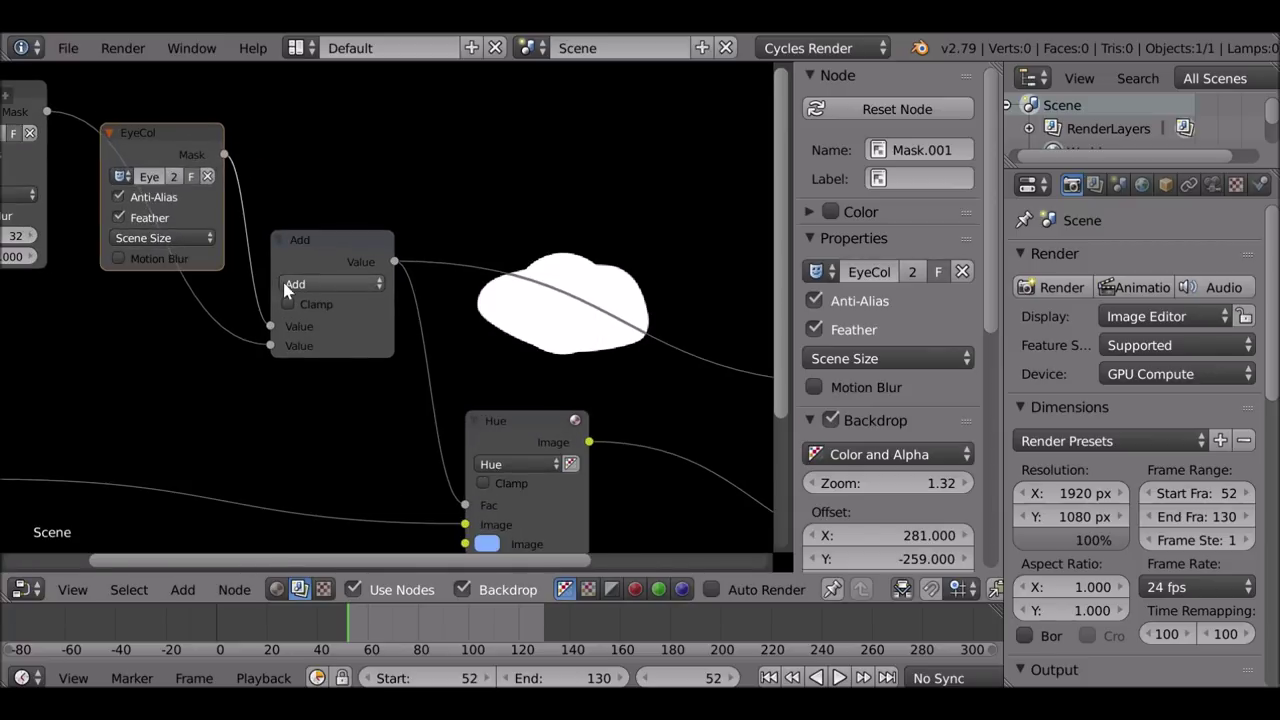
click(305, 285)
click(305, 344)
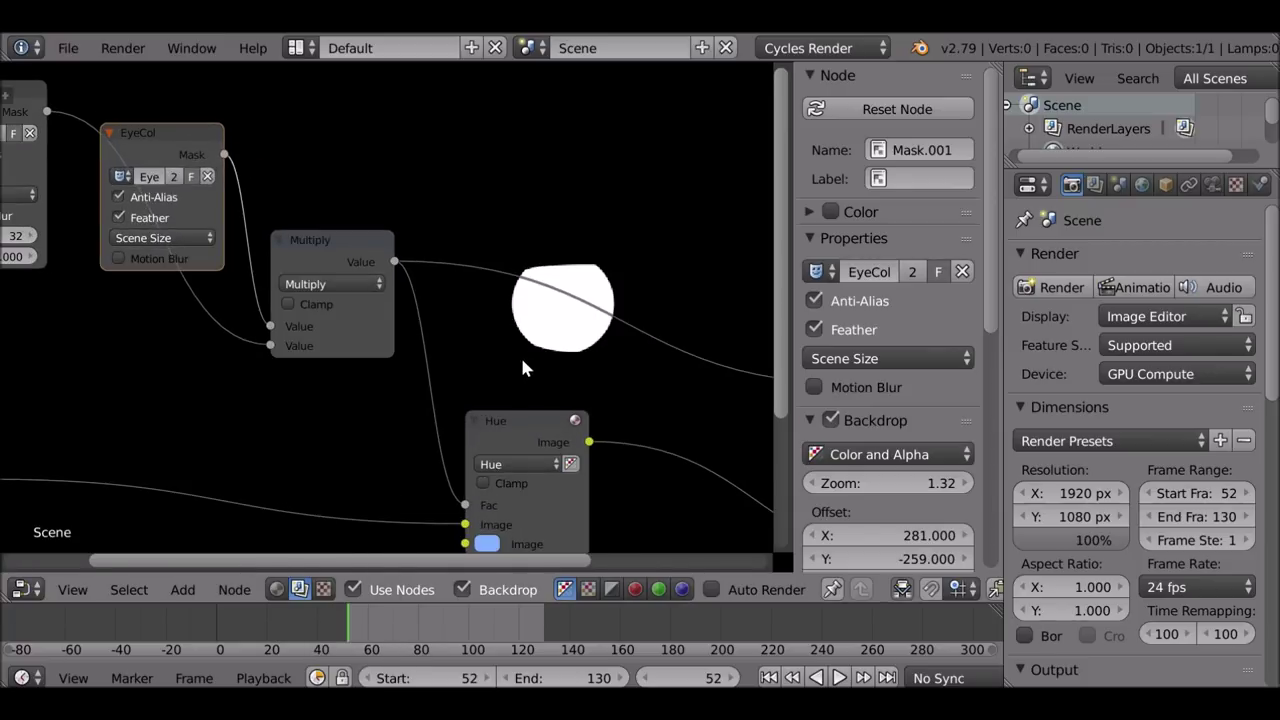
Step: Try the Divide and Subtract operations on the Math node that combines the EyeCol and Eyes masks
click(320, 285)
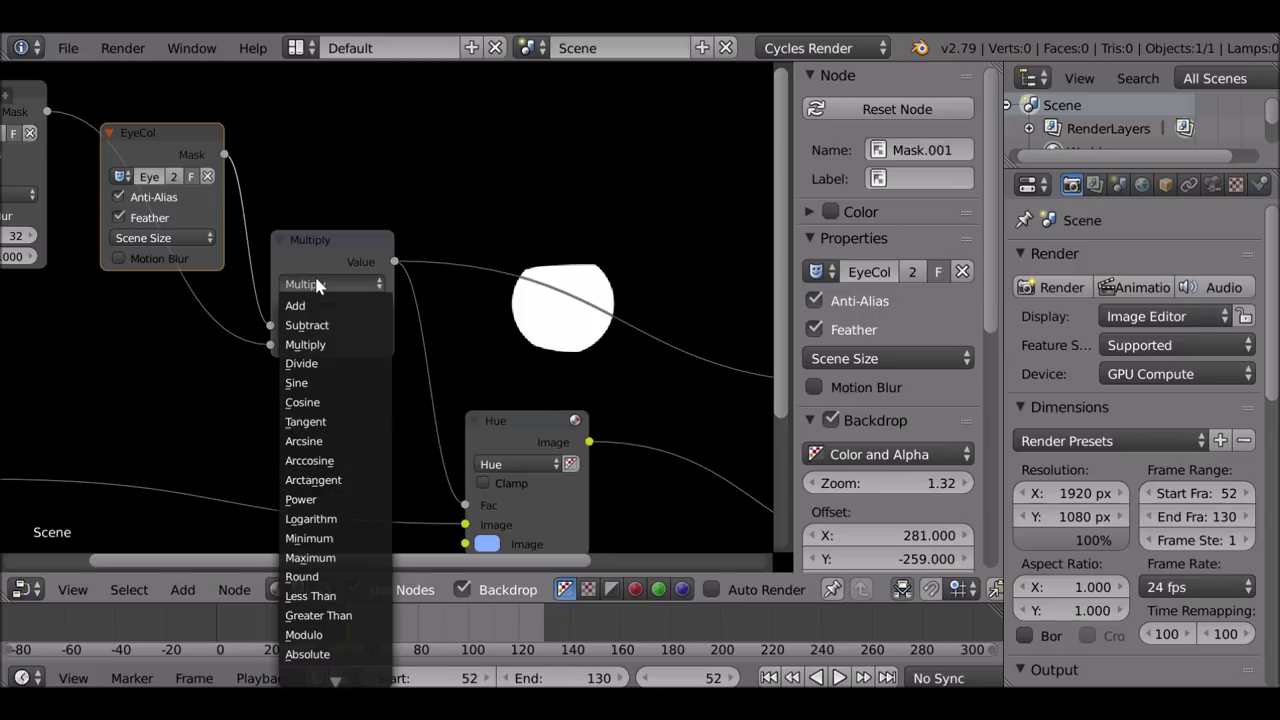
click(327, 363)
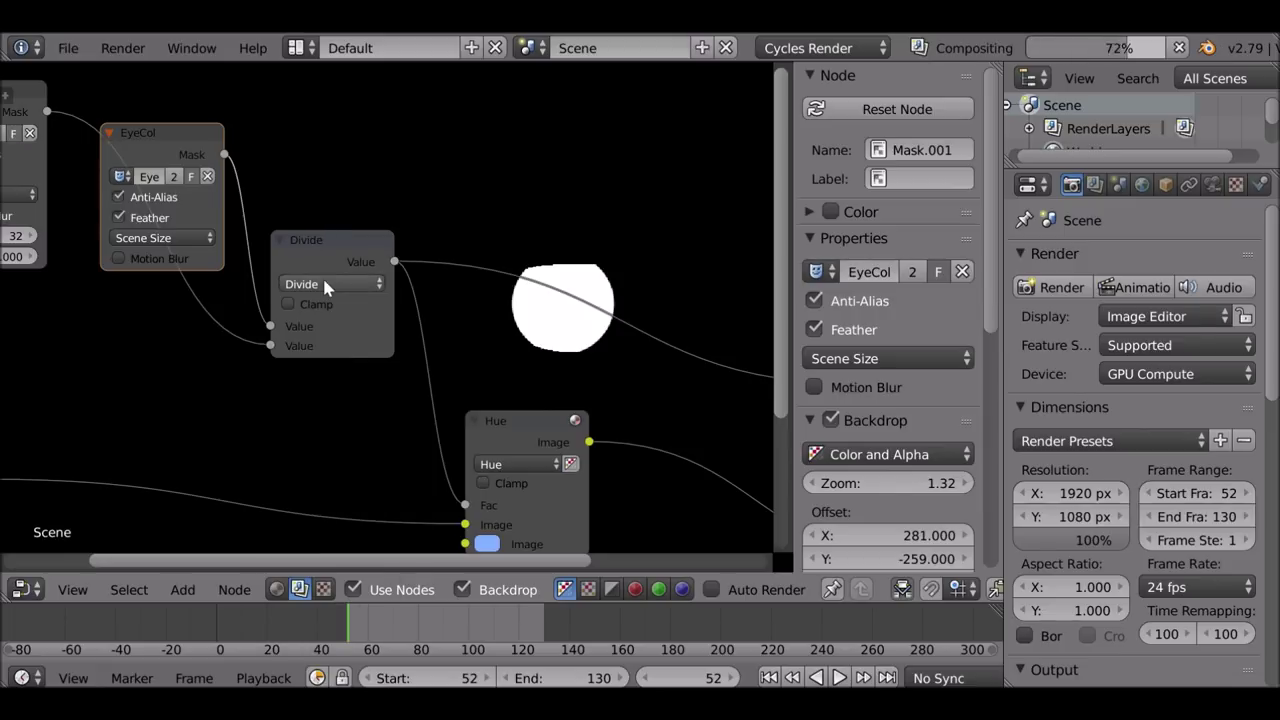
middle_drag(546, 312, 521, 362)
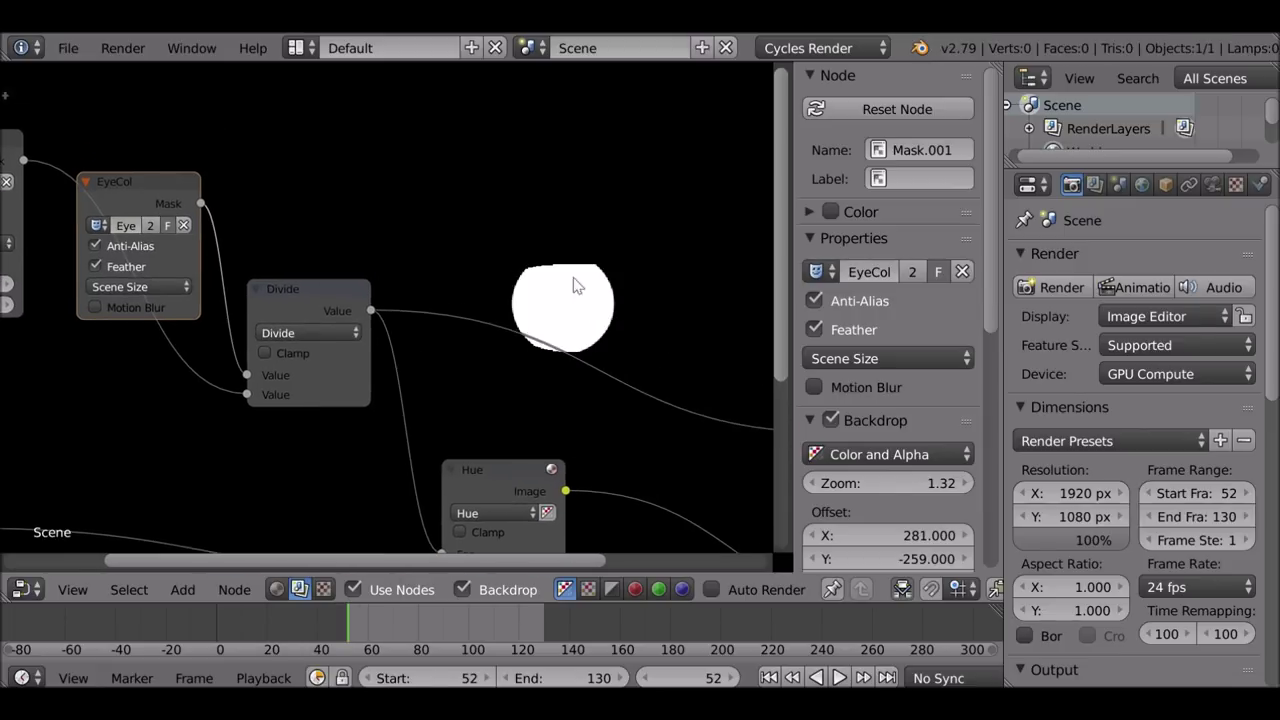
drag(349, 308, 399, 270)
middle_drag(399, 270, 359, 247)
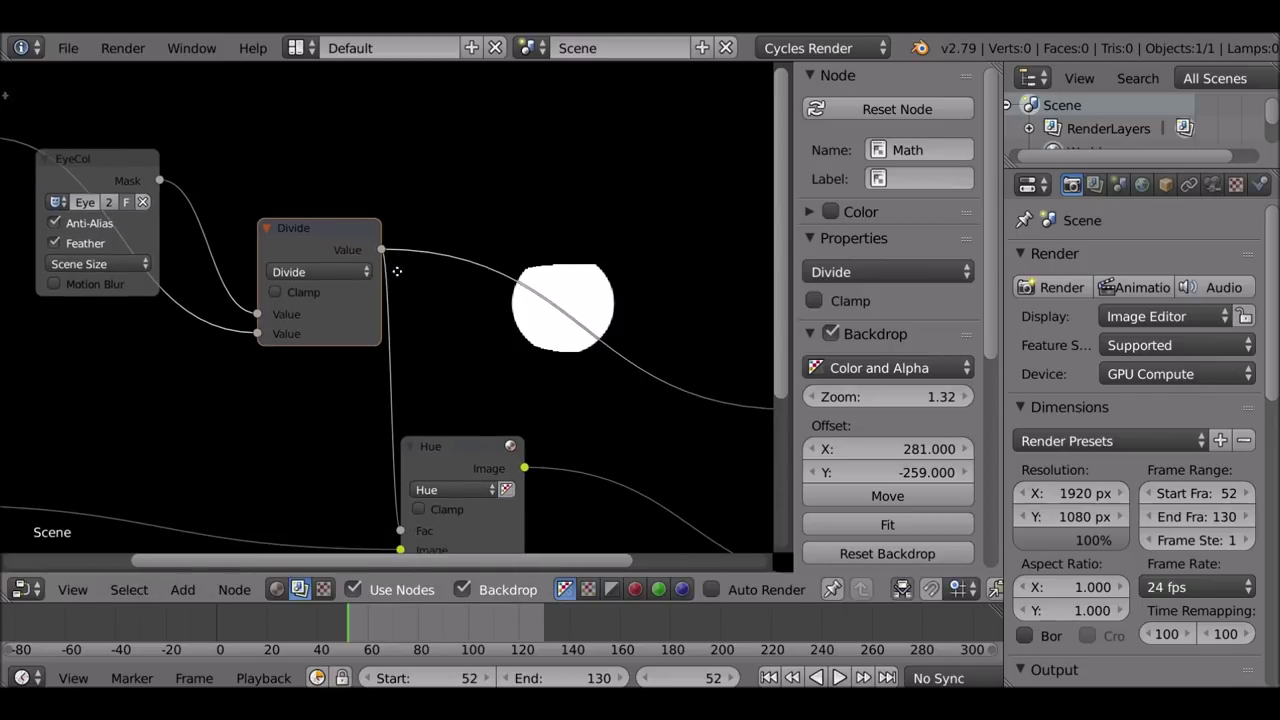
click(343, 270)
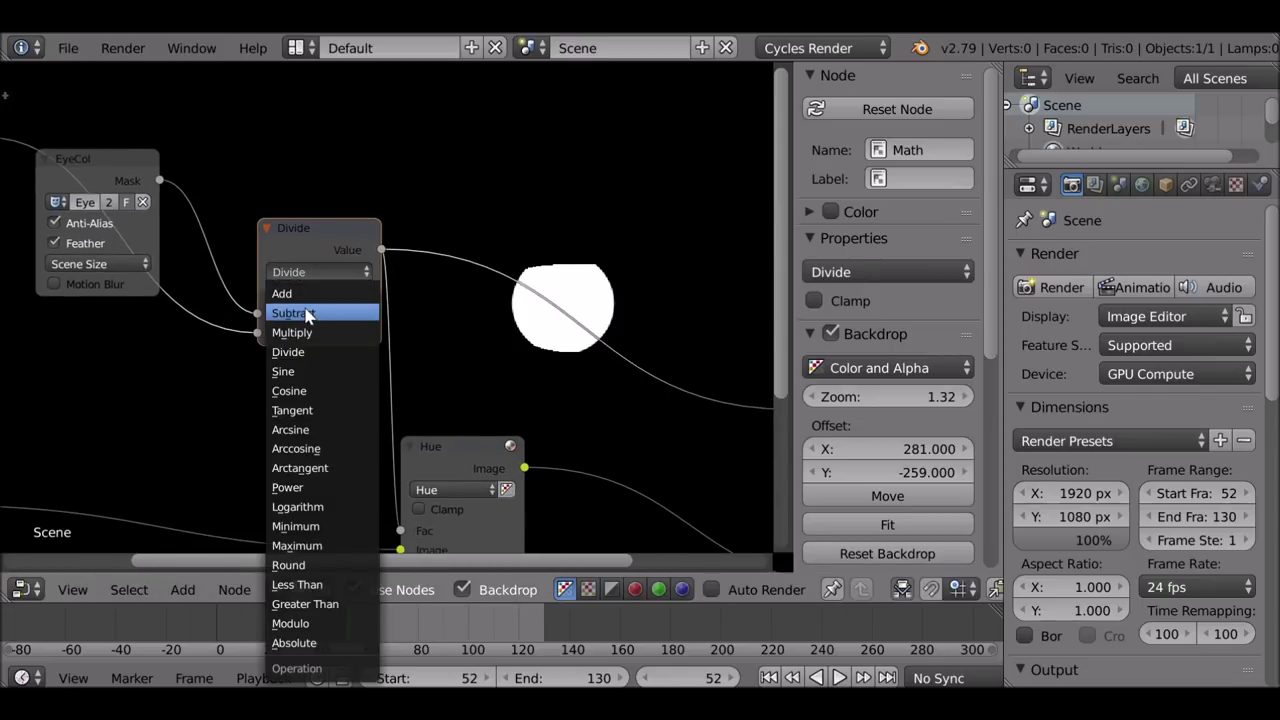
click(305, 309)
Step: Move the EyeCol node below Eyes and compare the previews of the Eyes, EyeCol and Subtract outputs
middle_drag(305, 315, 465, 294)
drag(226, 131, 174, 289)
click(112, 97)
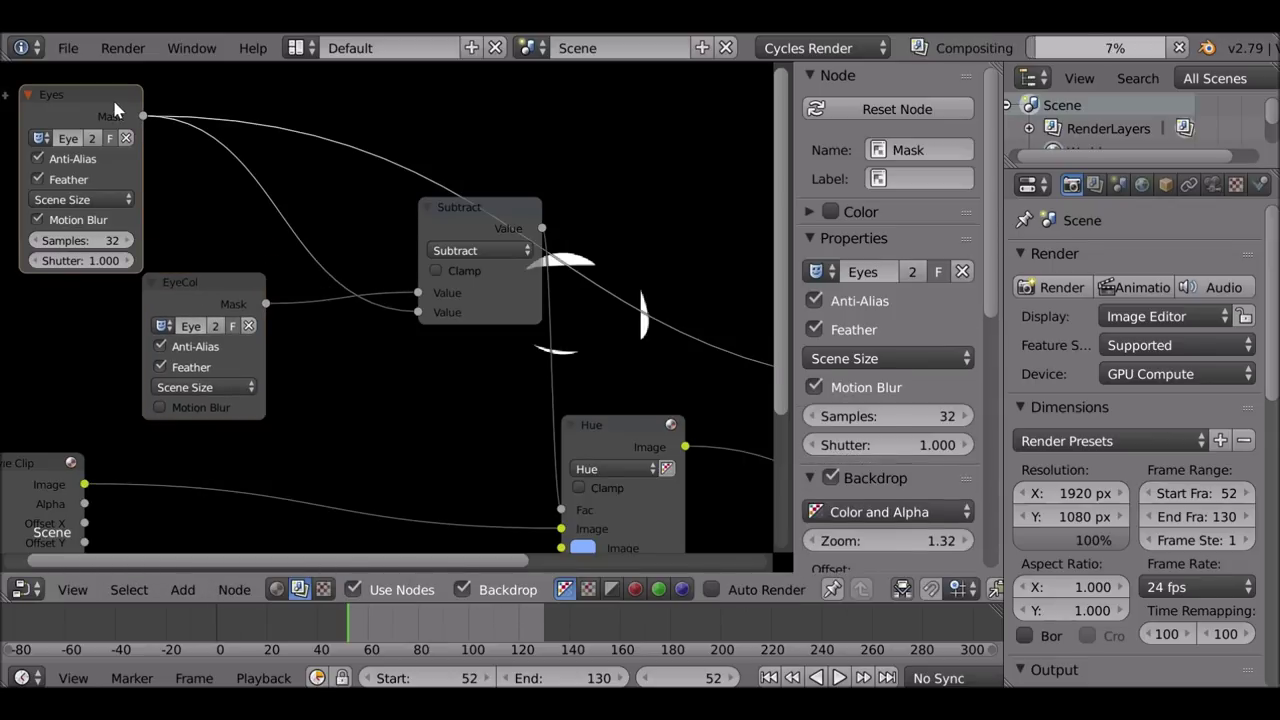
click(210, 305)
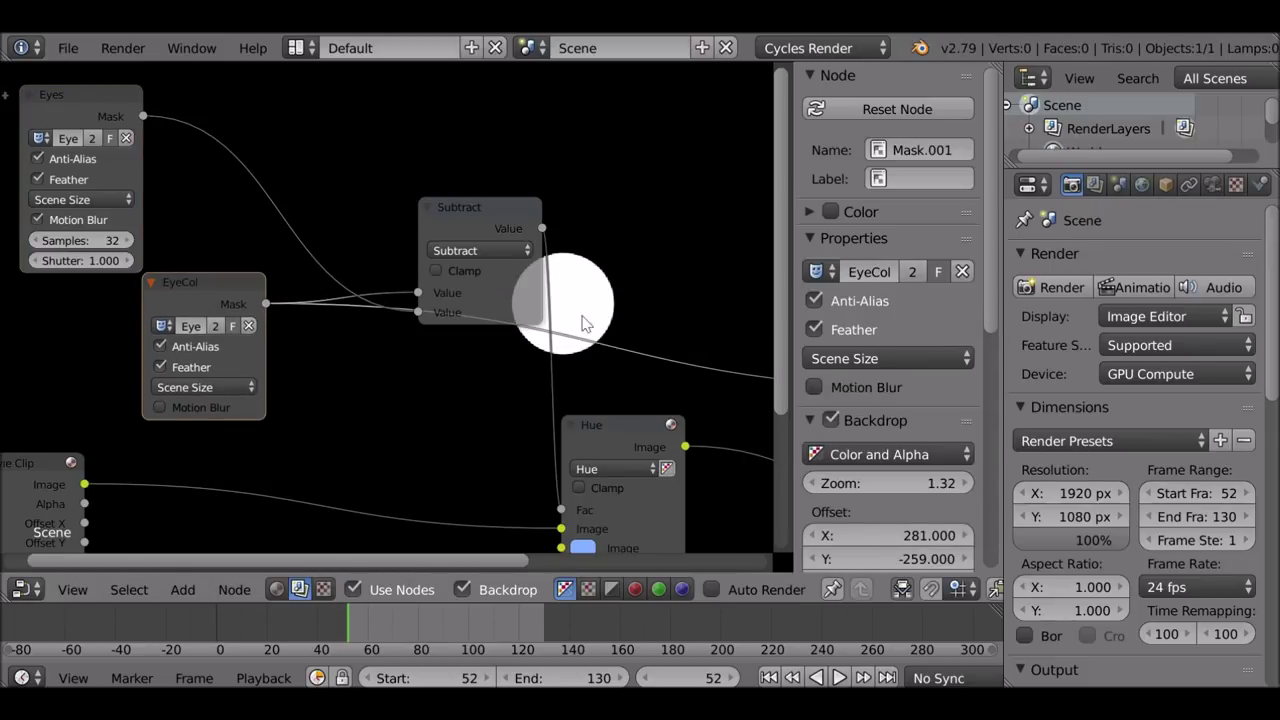
click(482, 211)
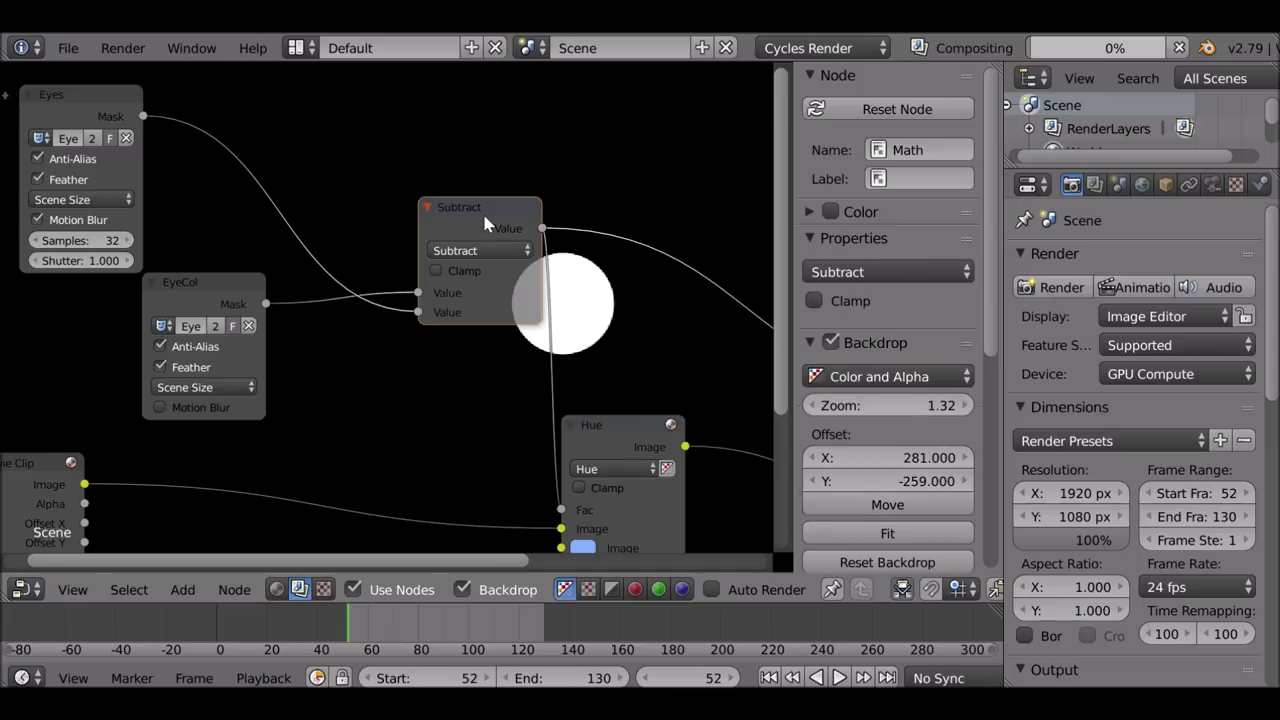
Step: Set the Math node's operation to Multiply and preview the Hue node's result in the backdrop
click(466, 252)
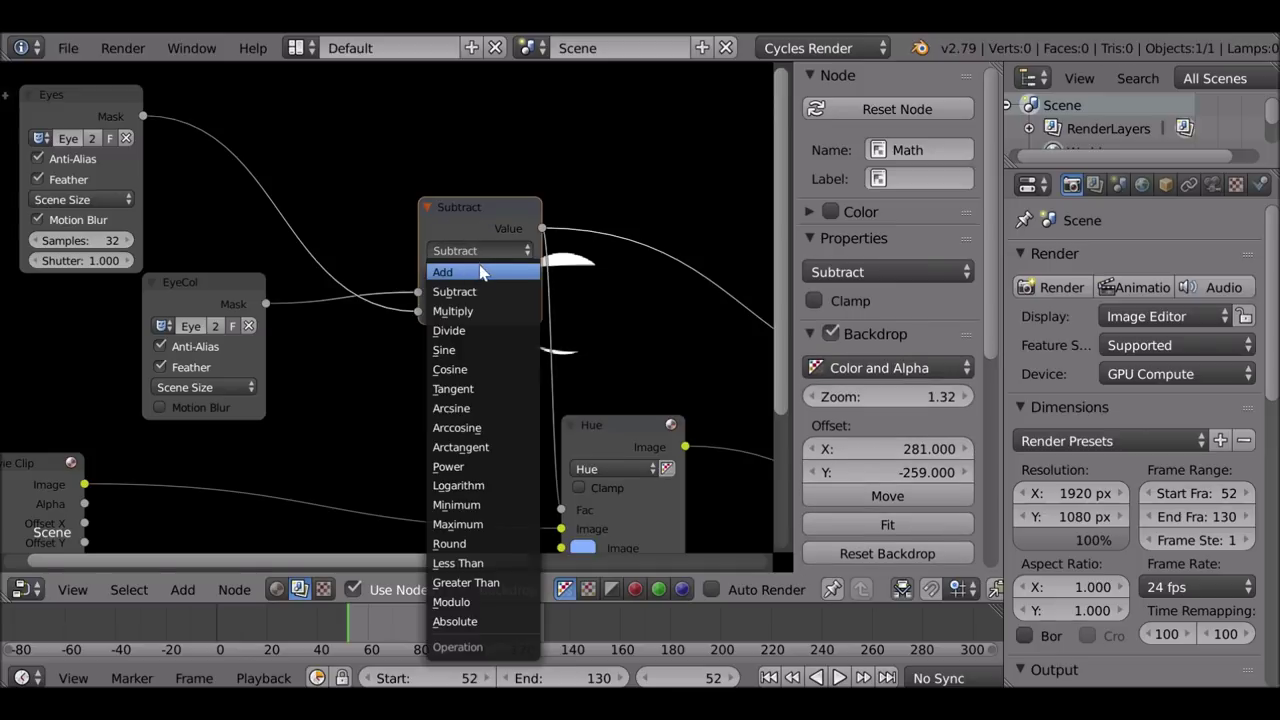
click(468, 312)
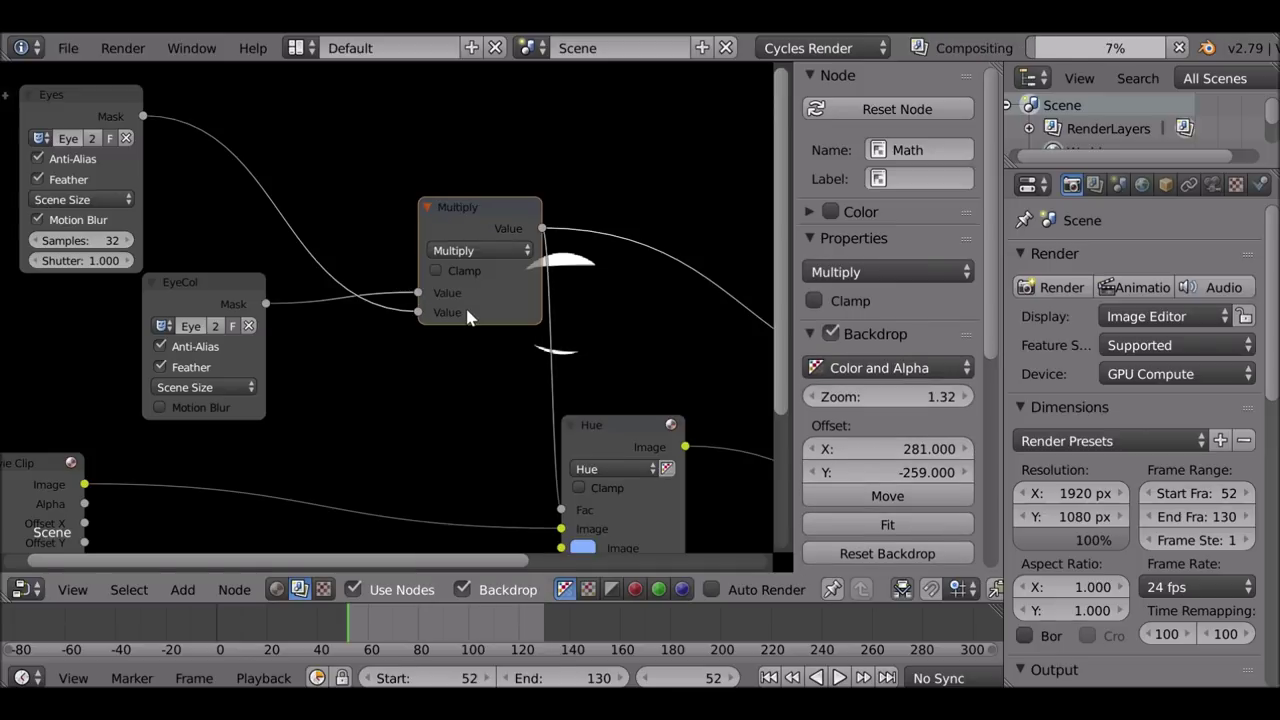
click(481, 250)
drag(505, 200, 460, 197)
middle_drag(531, 318, 389, 147)
ctrl+shift+click(467, 268)
middle_drag(493, 240, 451, 64)
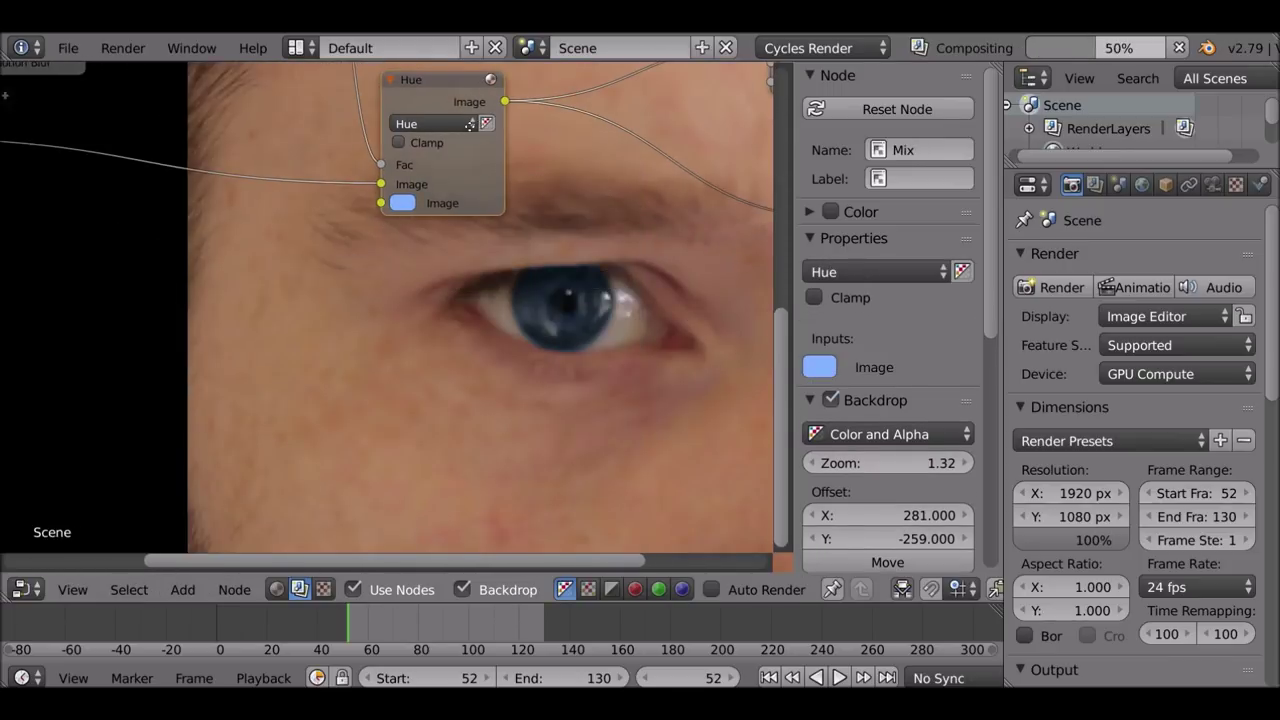
Step: Mute and unmute the Multiply node to compare the iris recoloring with and without the eyelid mask
scroll(340, 197, down, 4)
middle_drag(342, 204, 389, 288)
scroll(349, 106, down, 1)
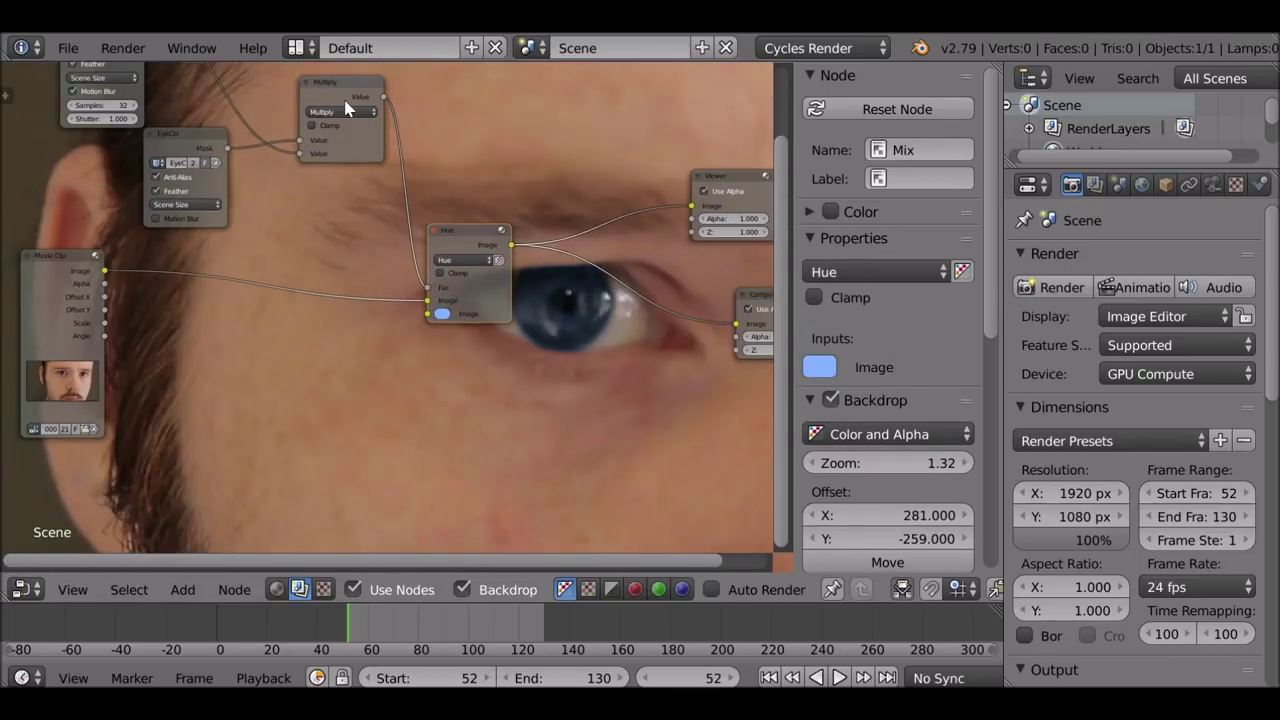
click(357, 106)
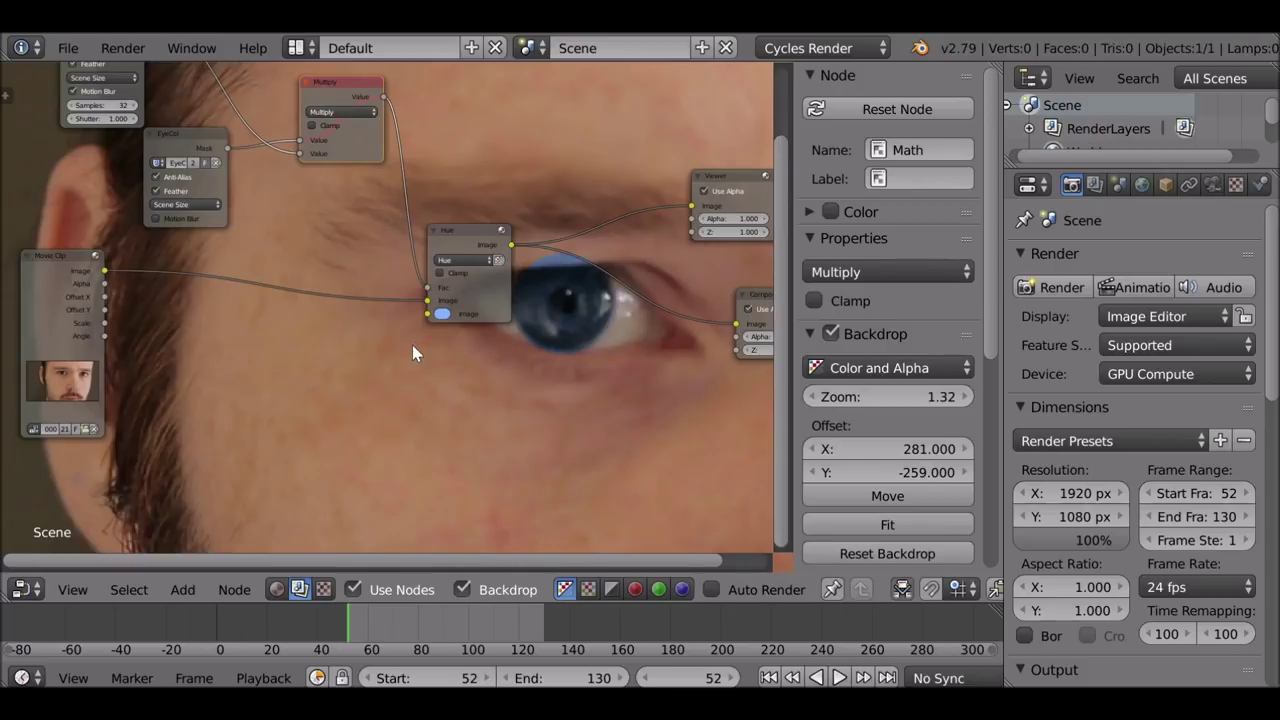
Step: Arrange the EyeCol, Eyes and Multiply nodes into a compact group and reduce the backdrop zoom to 0.34
middle_drag(445, 360, 385, 158)
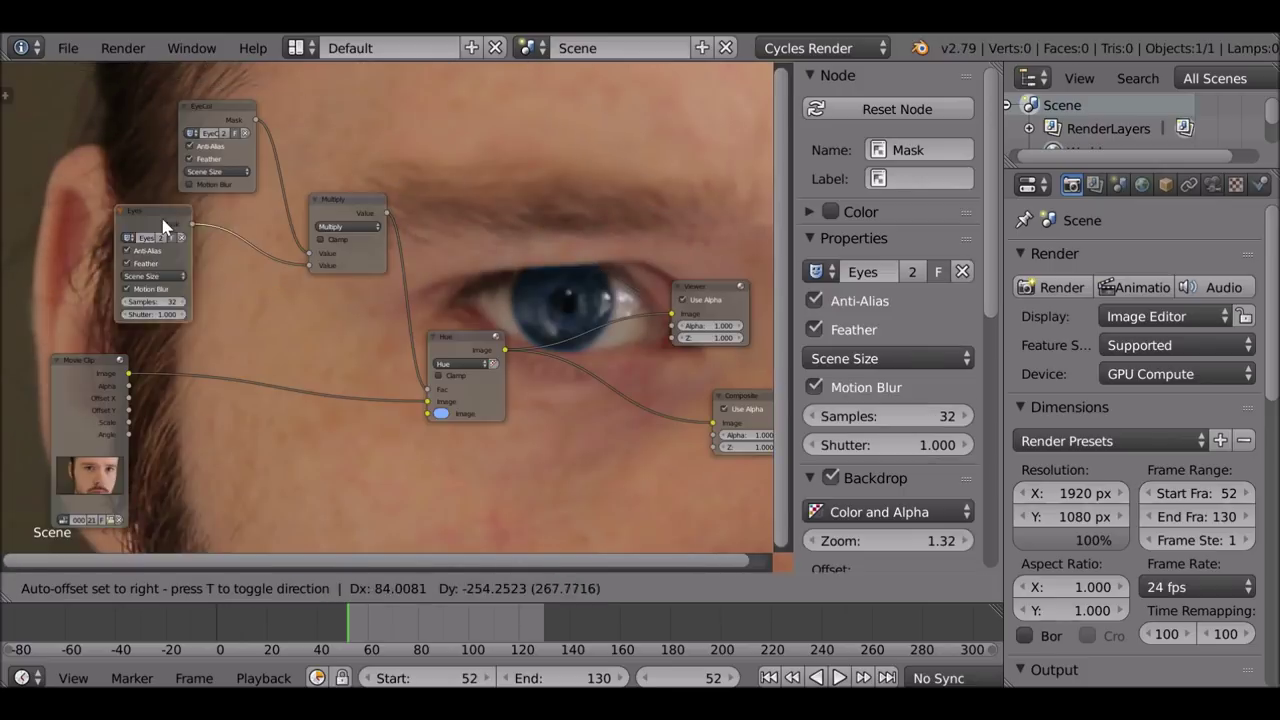
drag(169, 229, 191, 234)
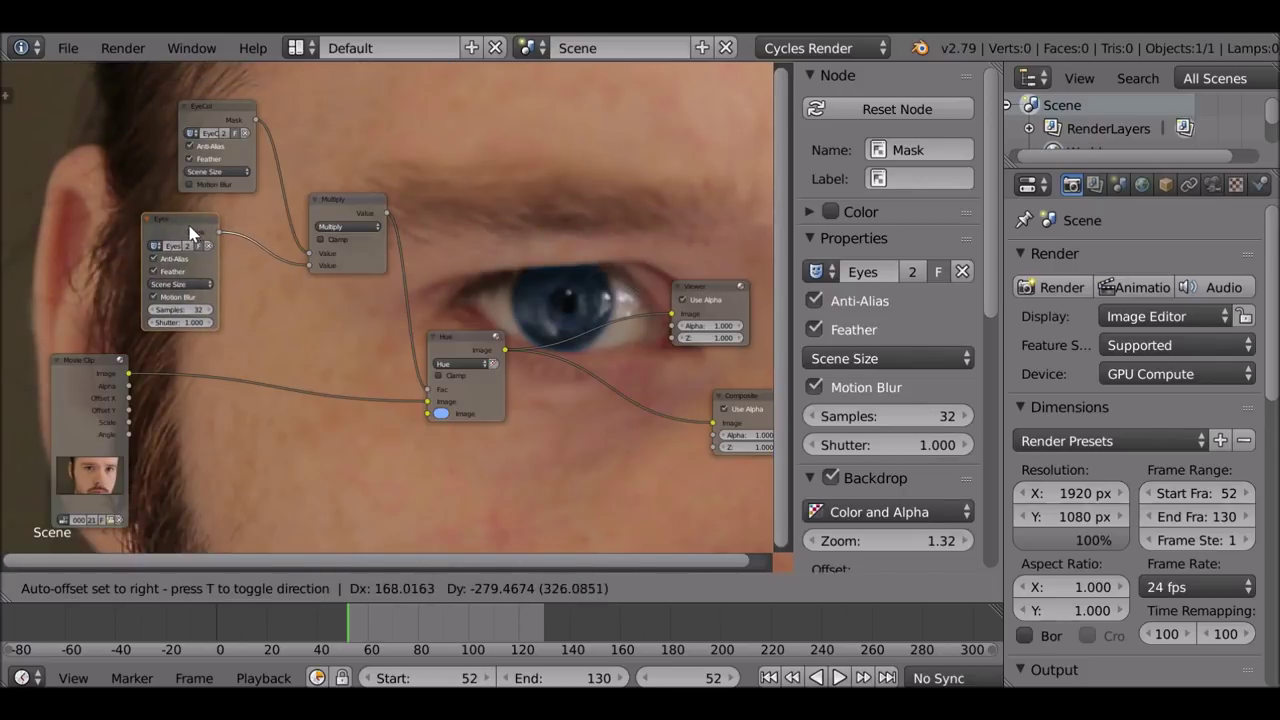
drag(340, 206, 325, 197)
drag(229, 121, 172, 124)
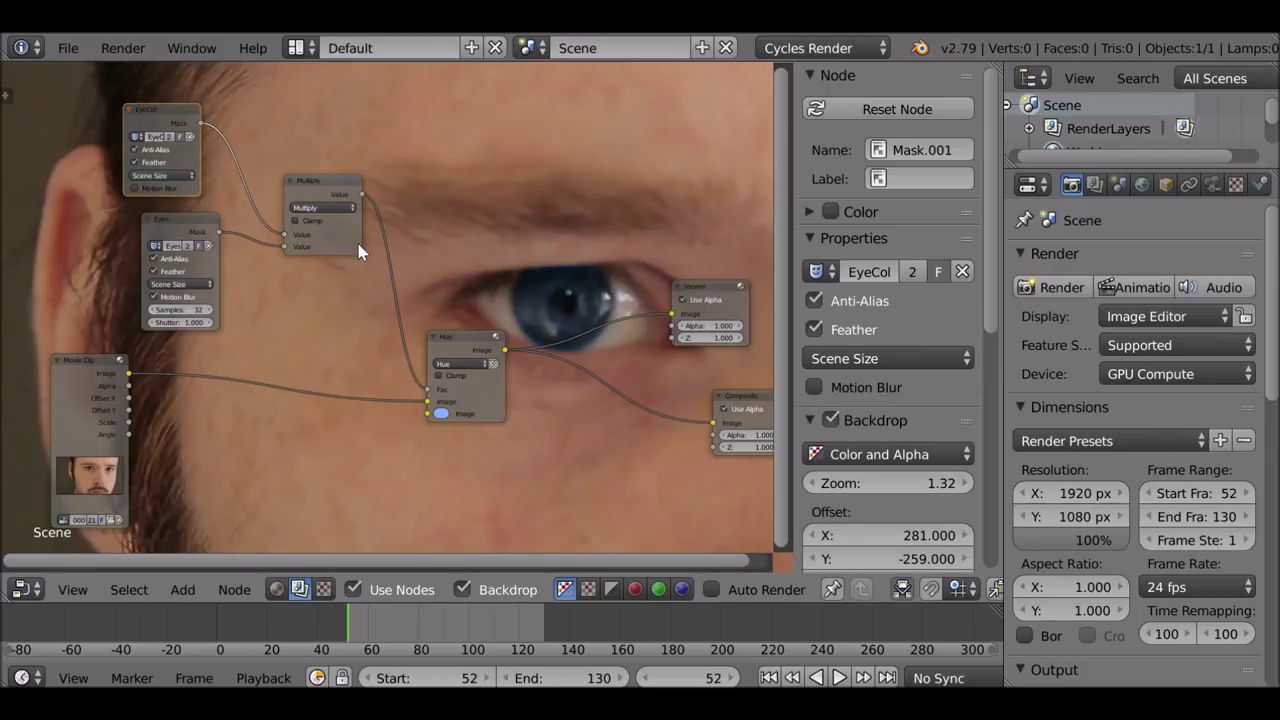
middle_drag(544, 366, 537, 331)
drag(308, 150, 290, 140)
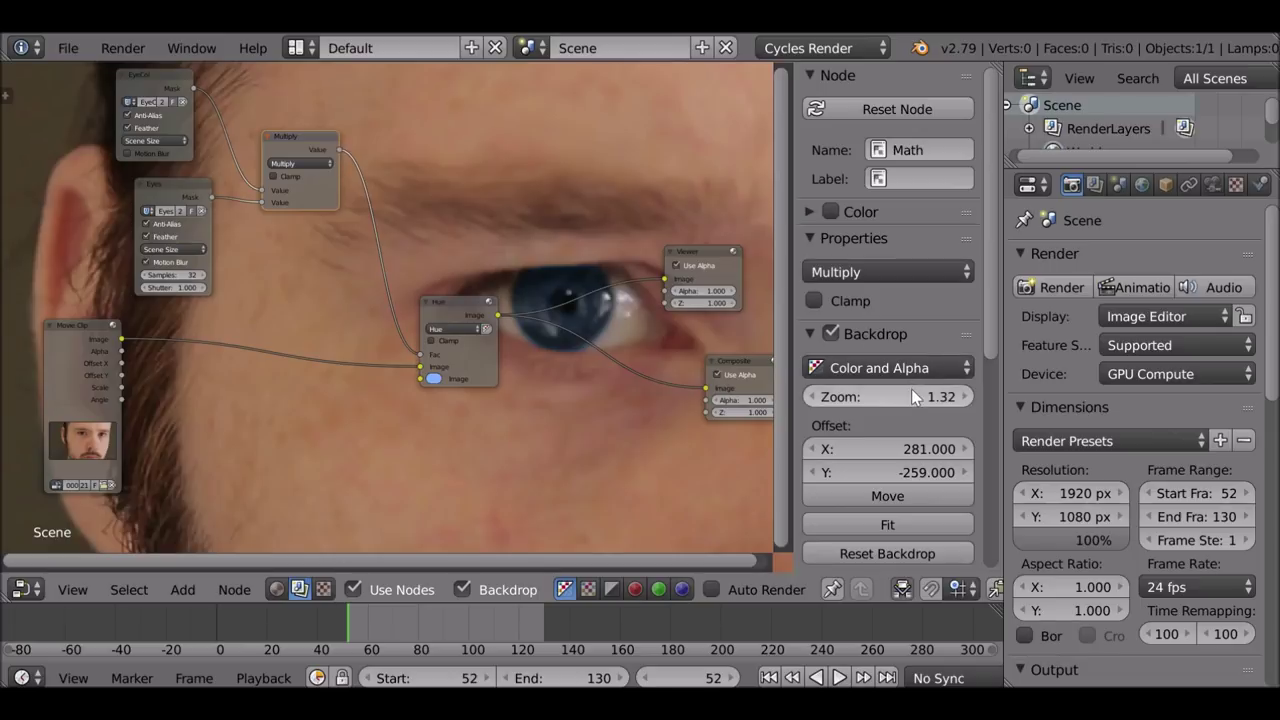
drag(910, 396, 726, 452)
middle_drag(701, 437, 741, 270)
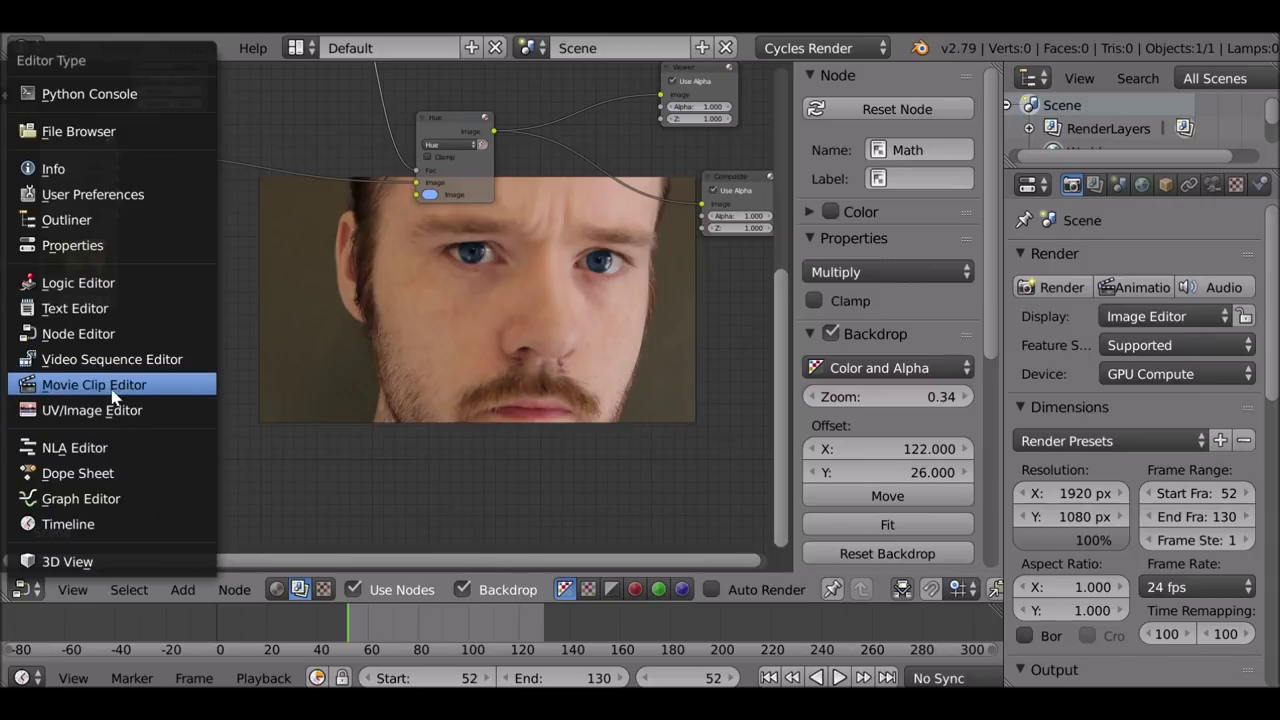
Step: Switch the node area to the Movie Clip Editor and load the Eyes mask
click(63, 392)
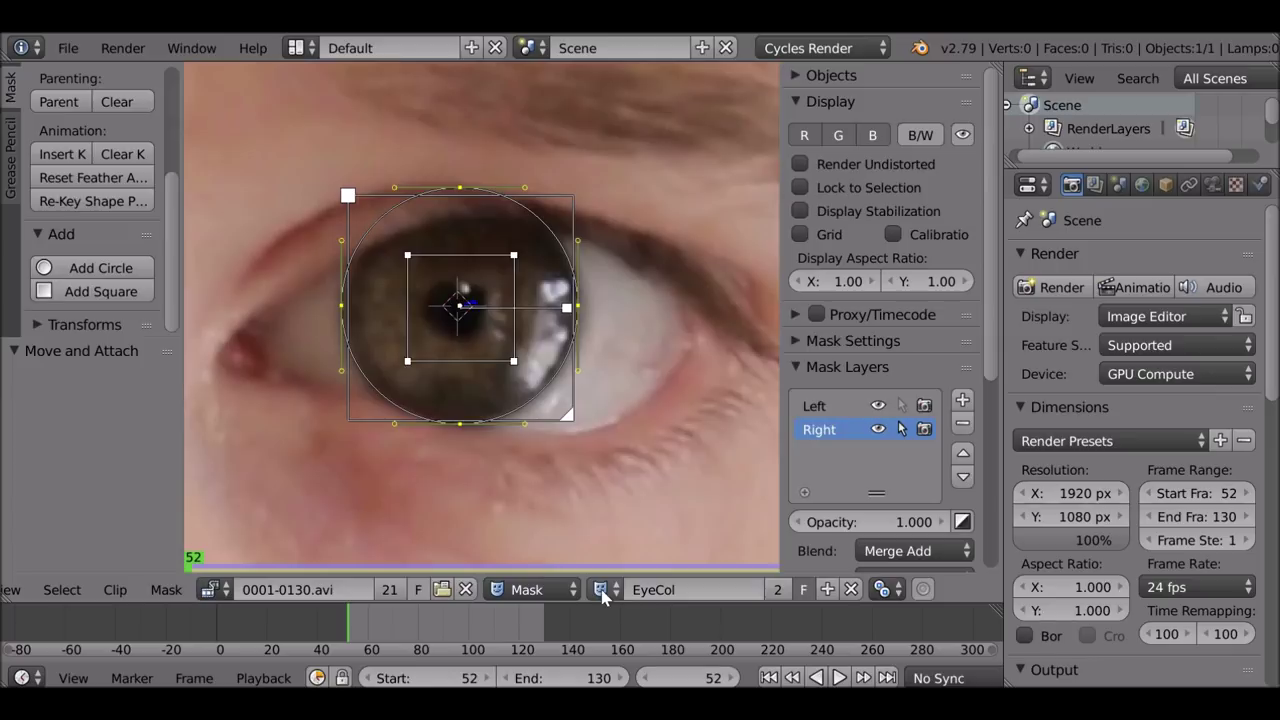
click(601, 589)
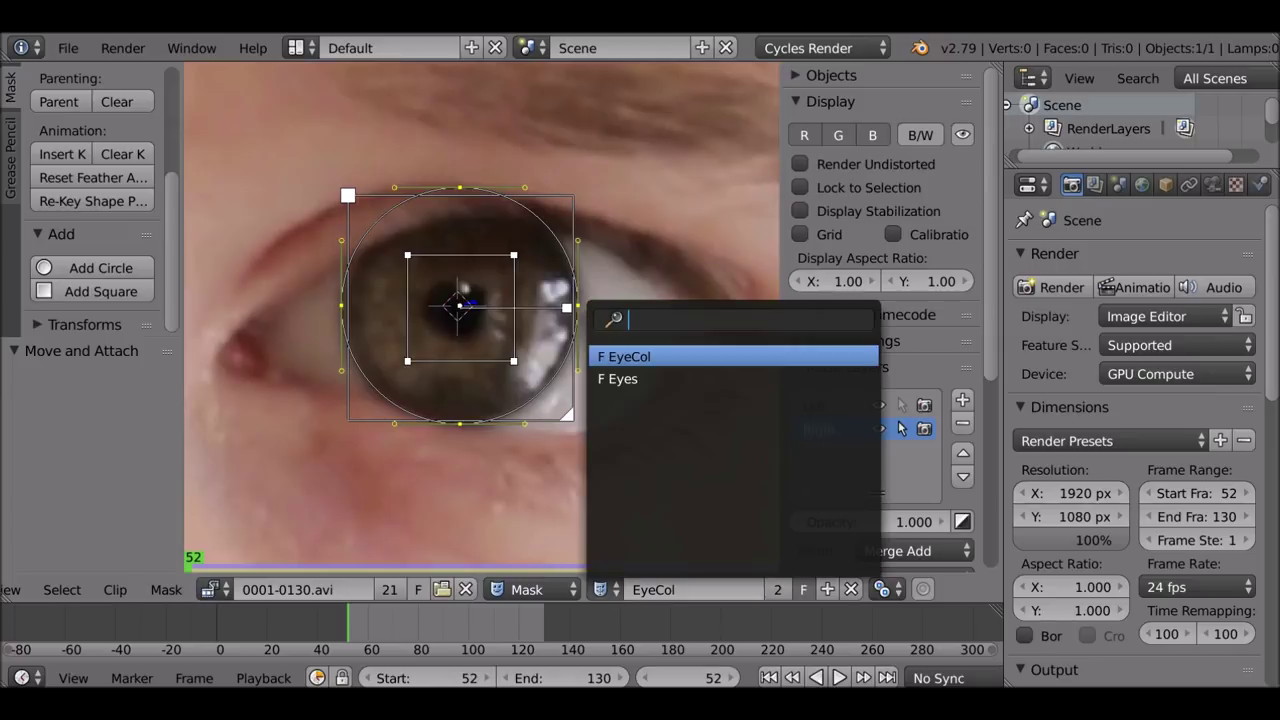
click(615, 380)
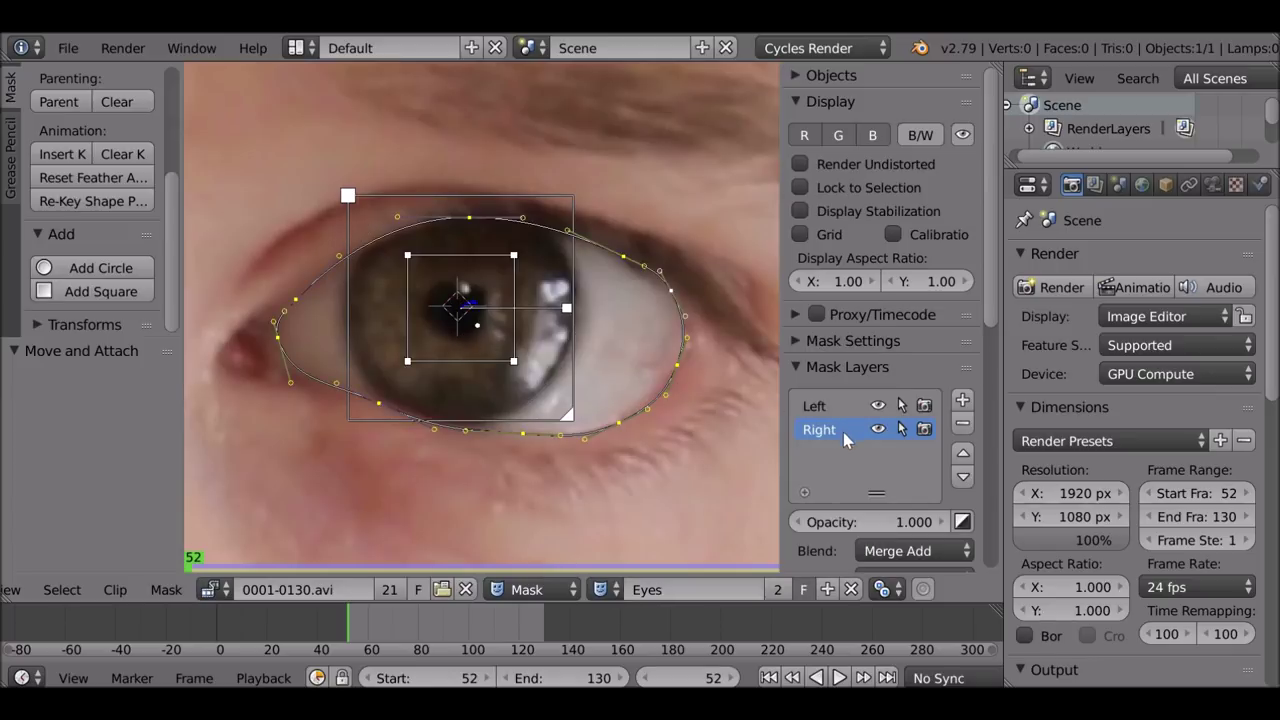
Step: Expand the Mask Display settings of the Eyes mask and enable its Overlay in Alpha Channel mode
scroll(843, 432, down, 6)
scroll(831, 400, down, 2)
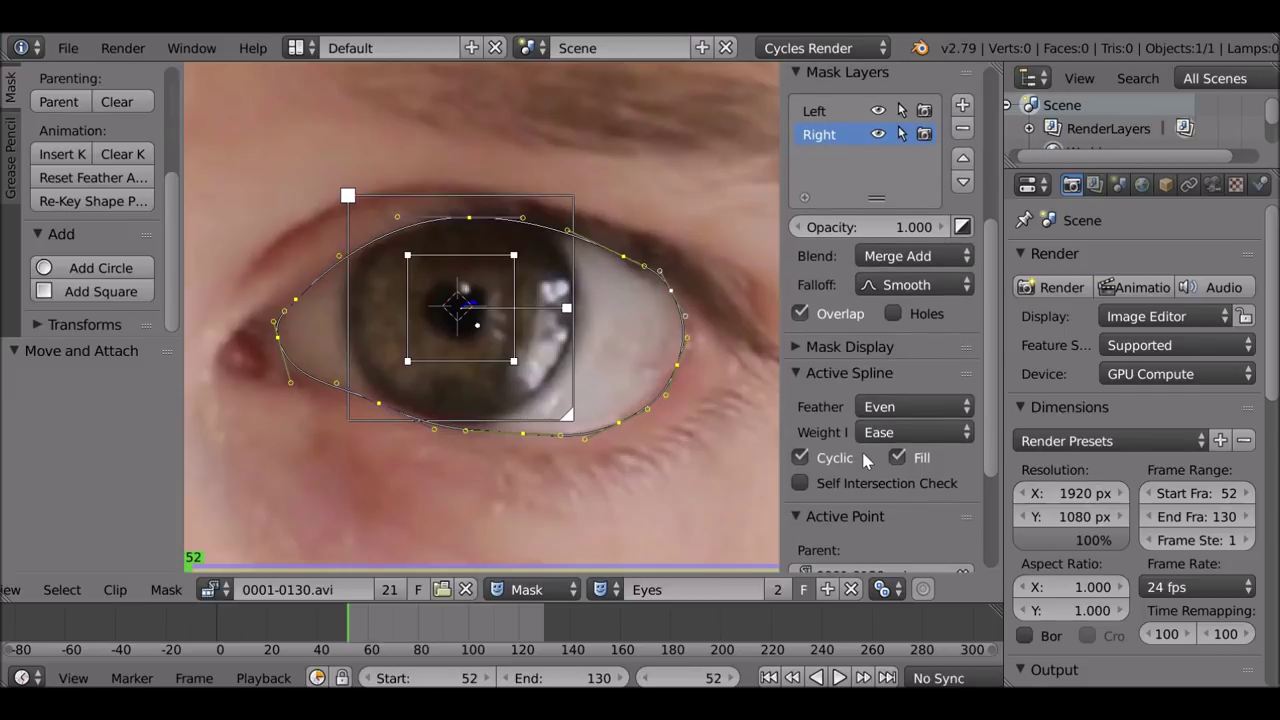
scroll(851, 442, down, 2)
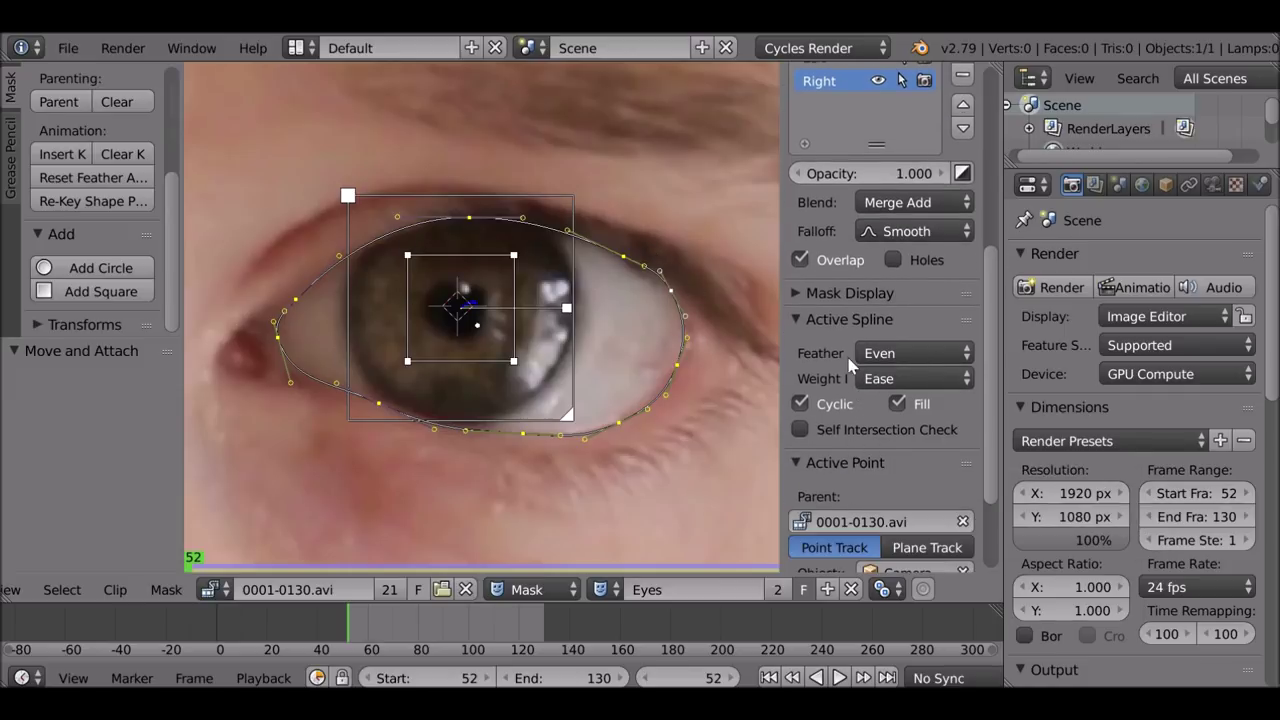
scroll(846, 286, up, 1)
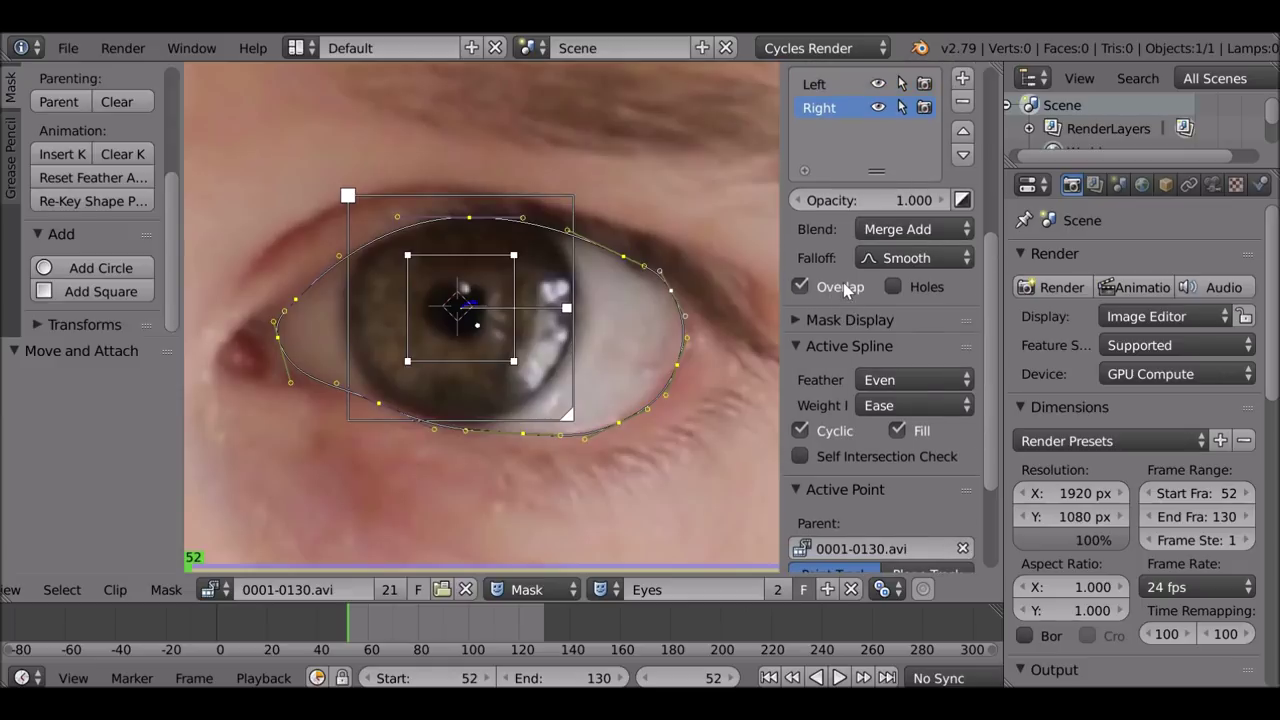
click(803, 320)
scroll(805, 325, down, 1)
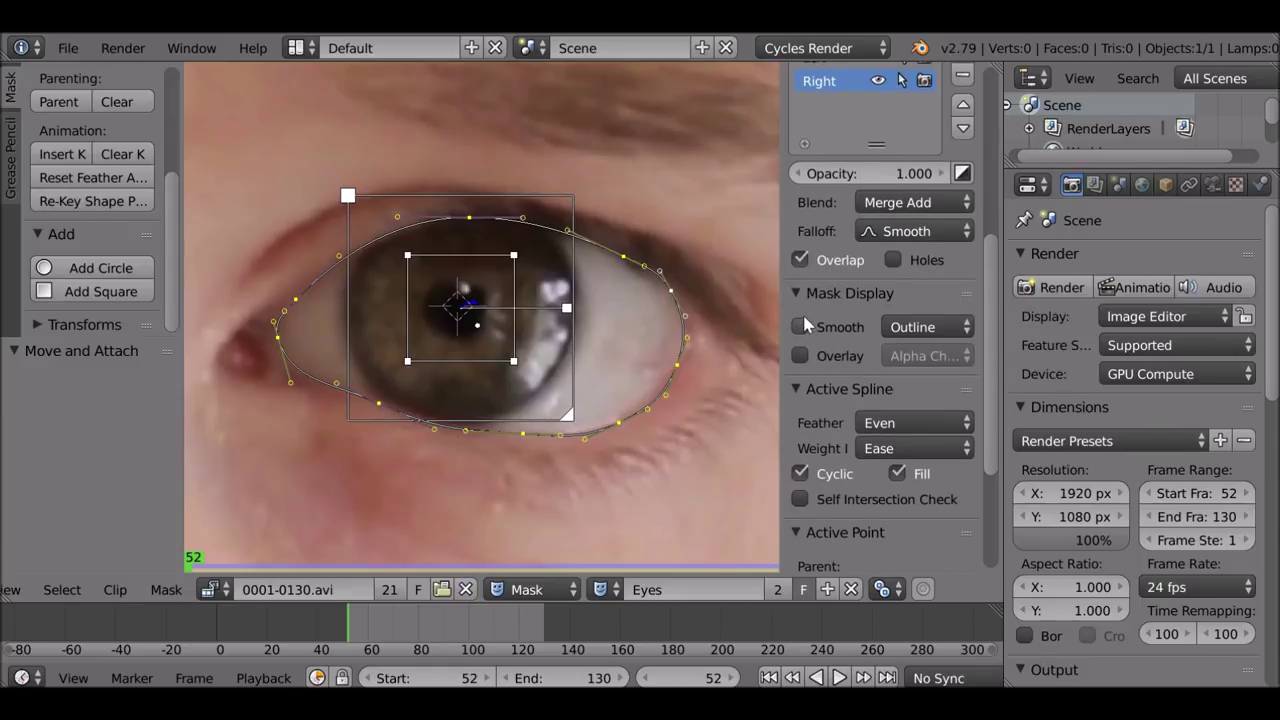
click(800, 356)
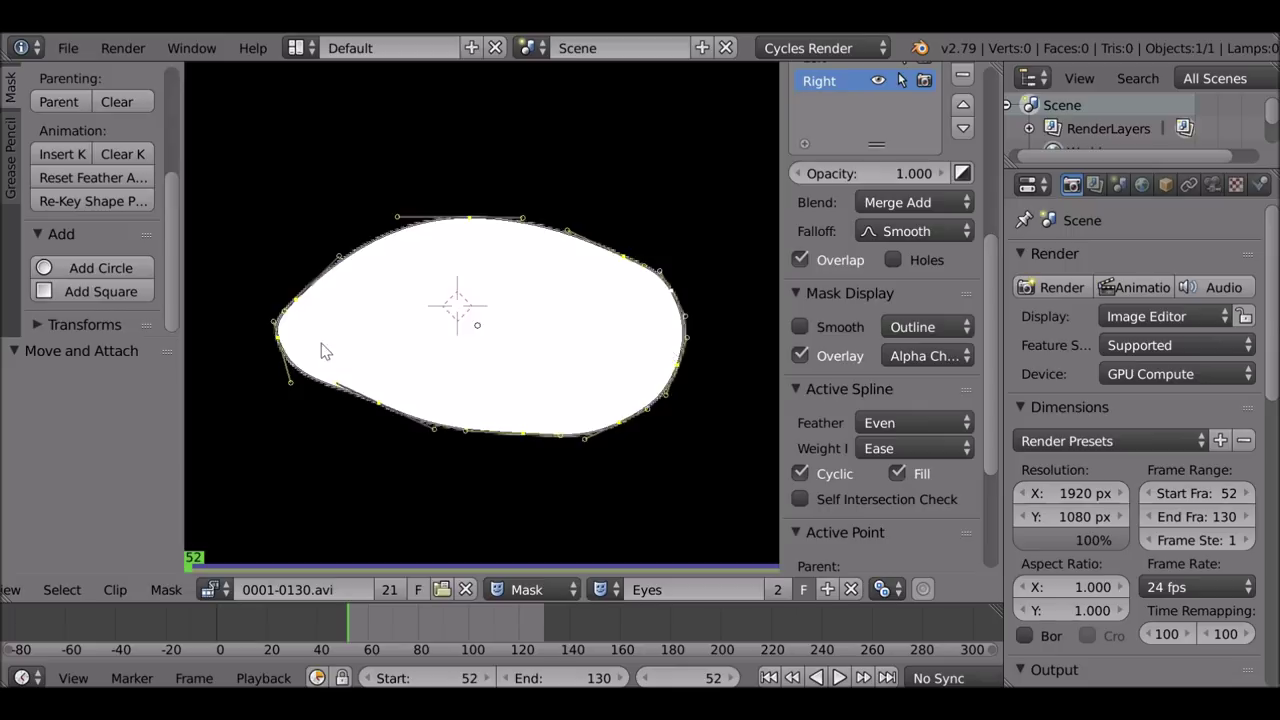
Step: Inspect the Eyes mask's edge, pull its feather outline well outward above the upper eyelid and set the overlay mode to Combined
scroll(323, 347, down, 4)
scroll(352, 344, up, 8)
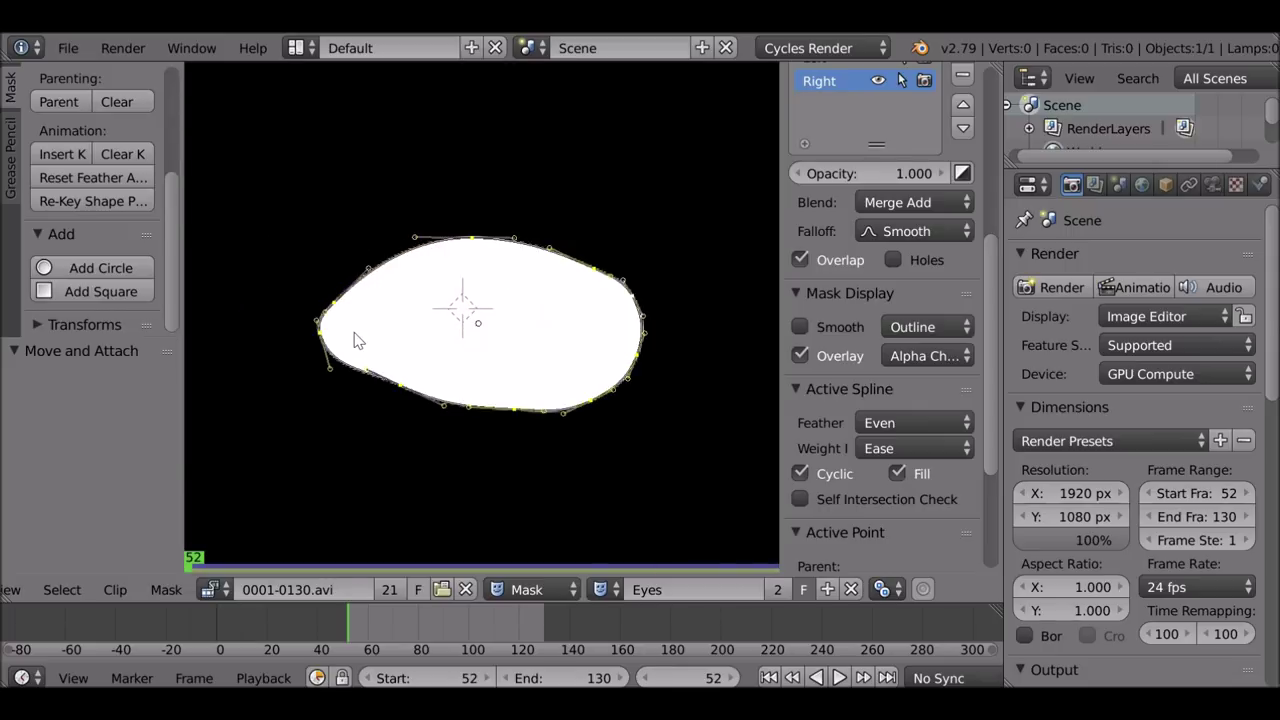
scroll(471, 281, up, 2)
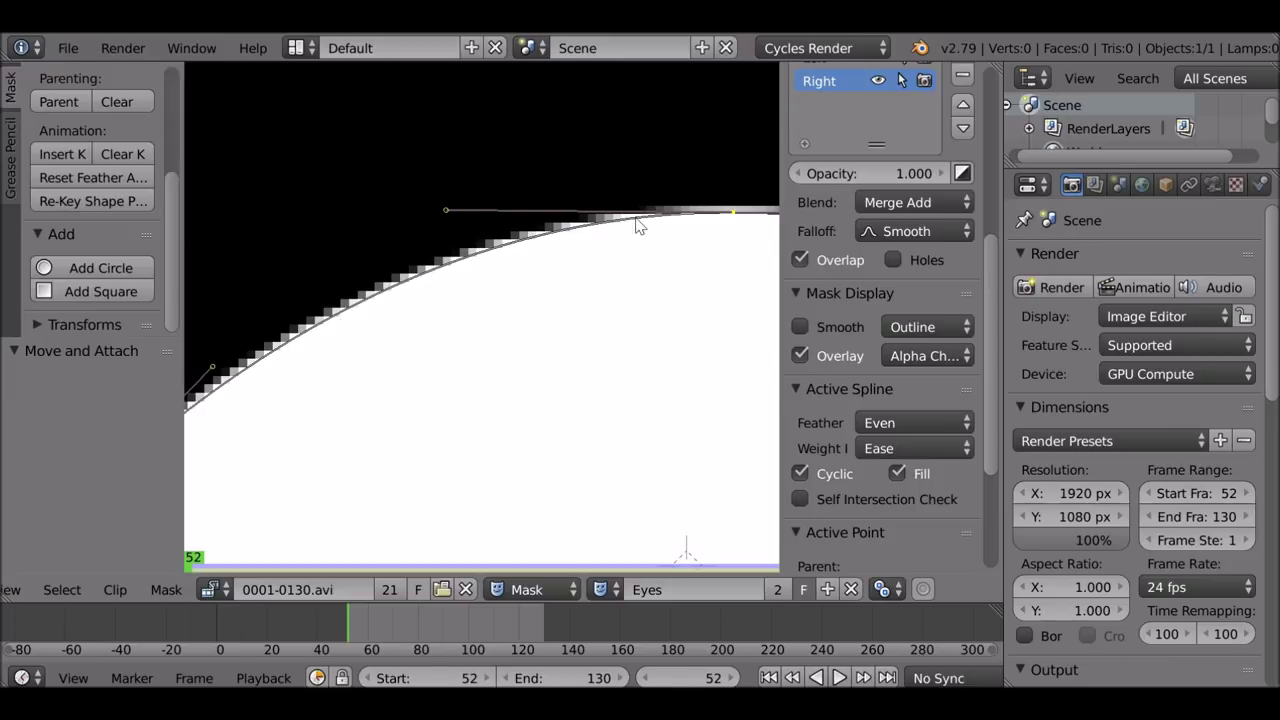
scroll(660, 213, down, 2)
scroll(662, 245, down, 3)
scroll(650, 262, up, 3)
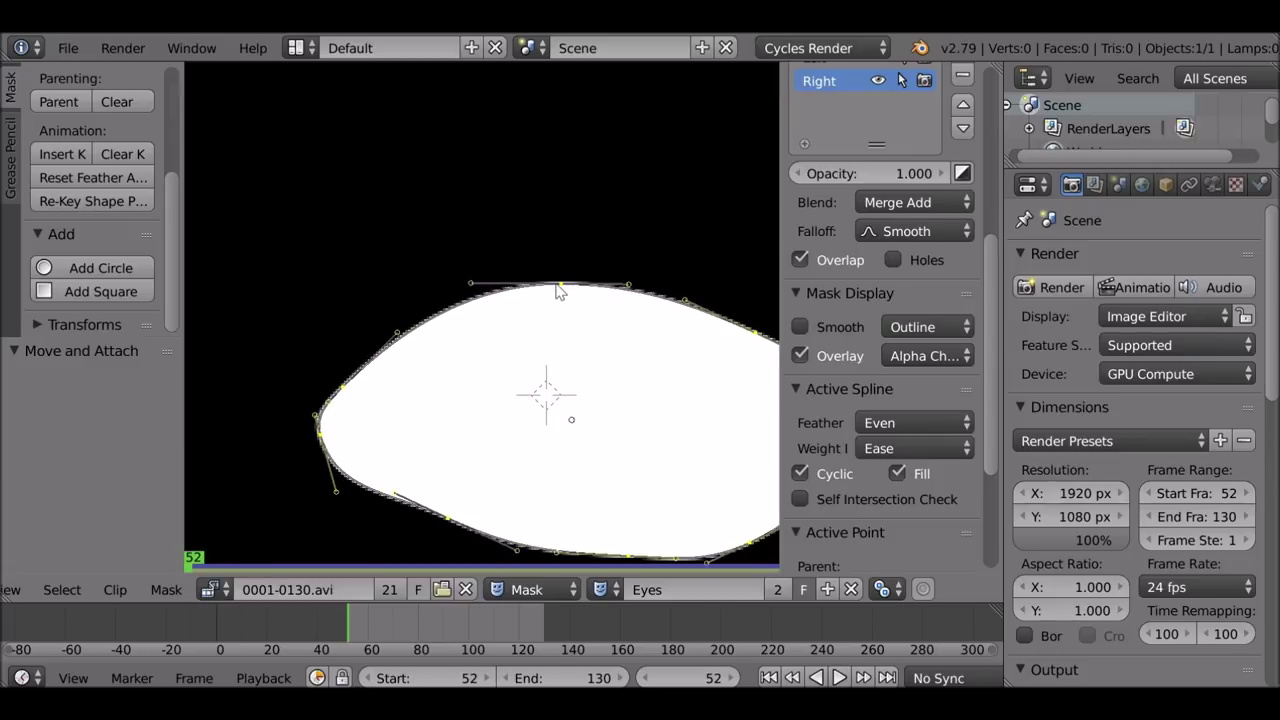
key(alt+s)
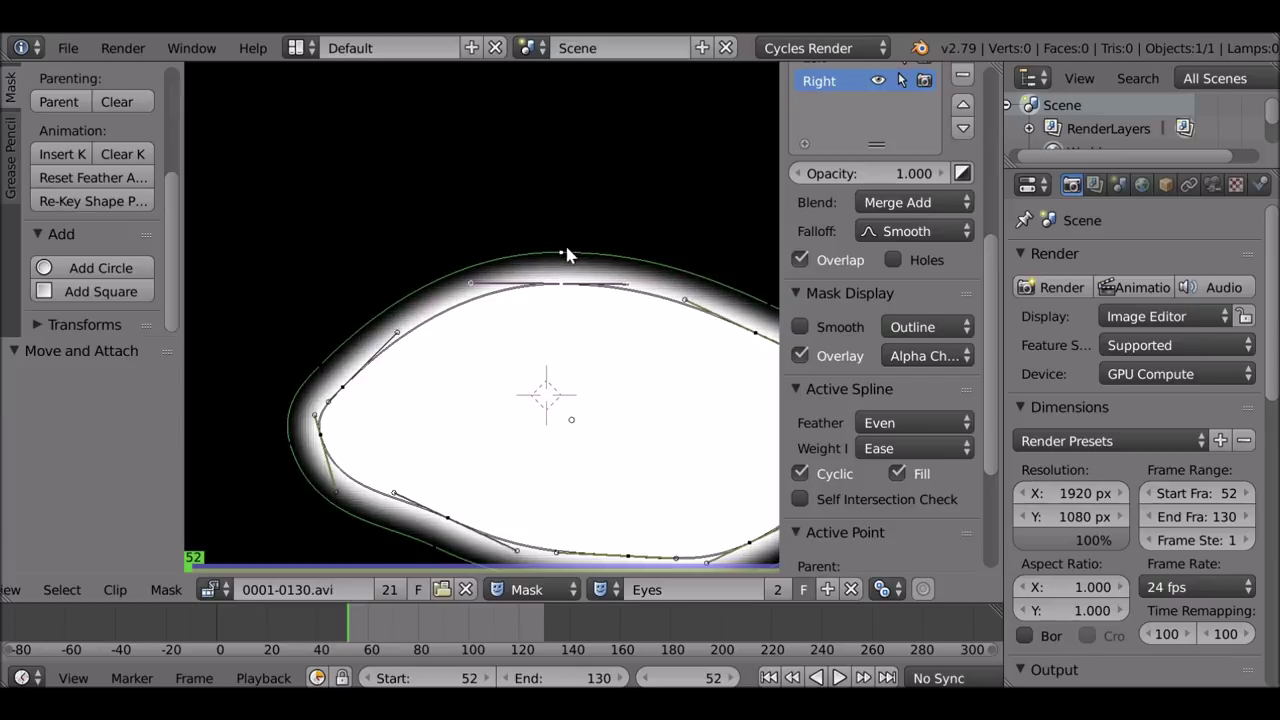
ctrl+shift+drag(570, 213, 568, 172)
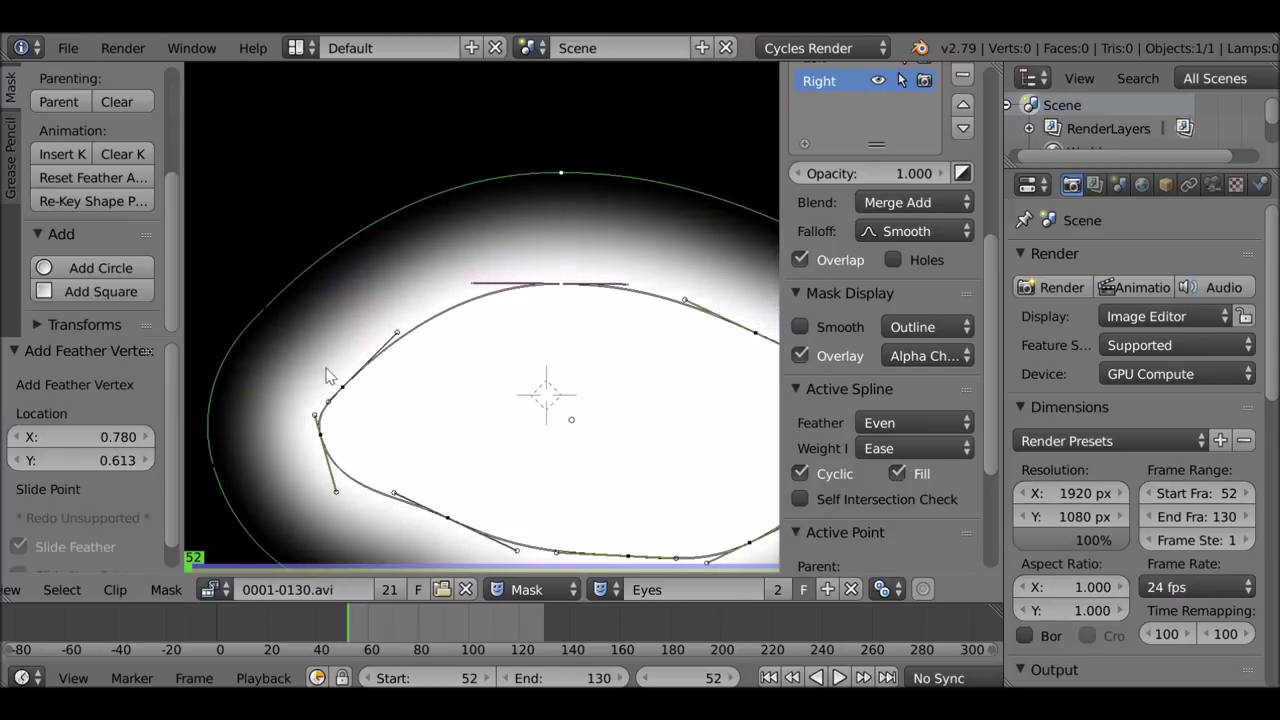
click(910, 362)
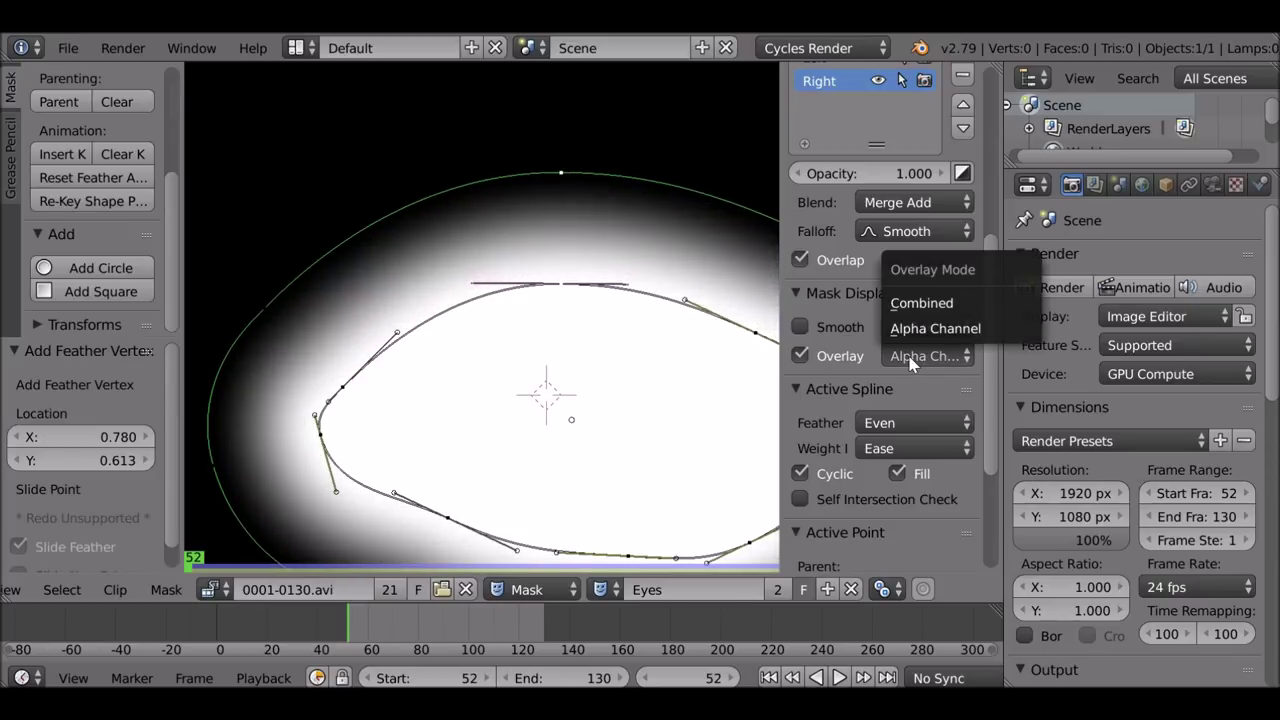
click(928, 301)
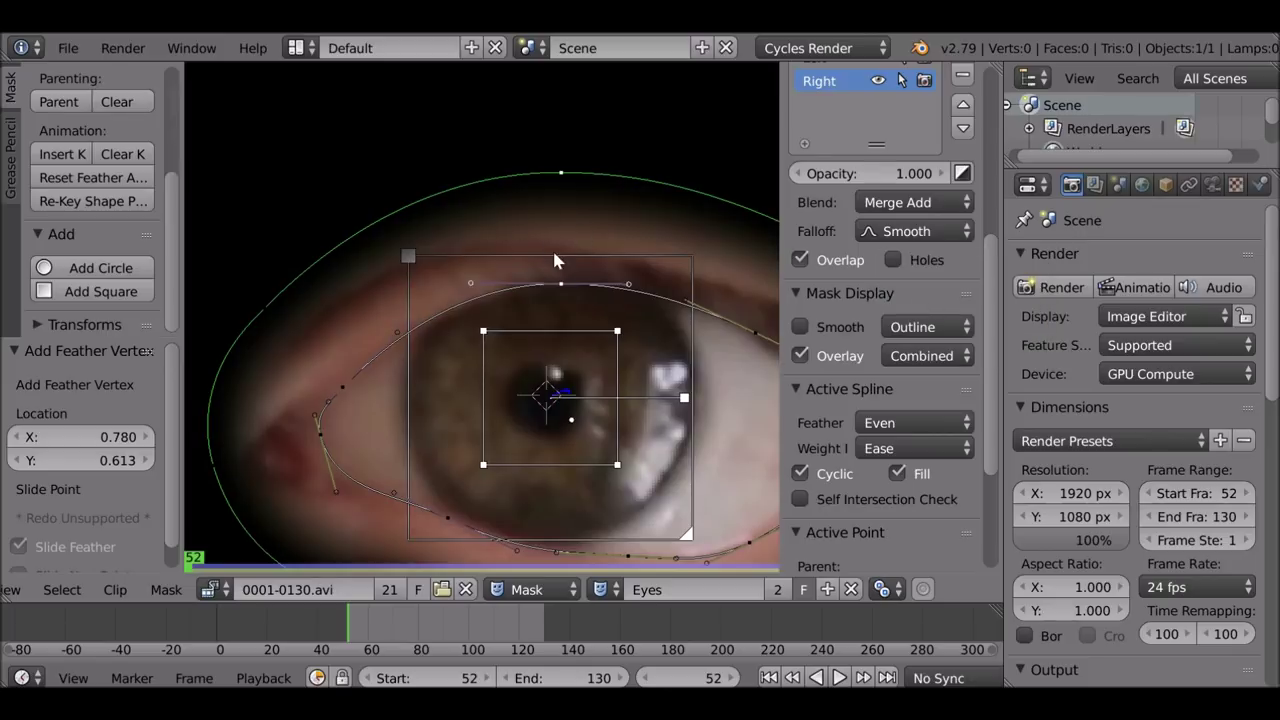
Step: Feather the other eye's spline in the Eyes mask, leaving a narrow feather outline just outside the eyelids
scroll(572, 210, down, 6)
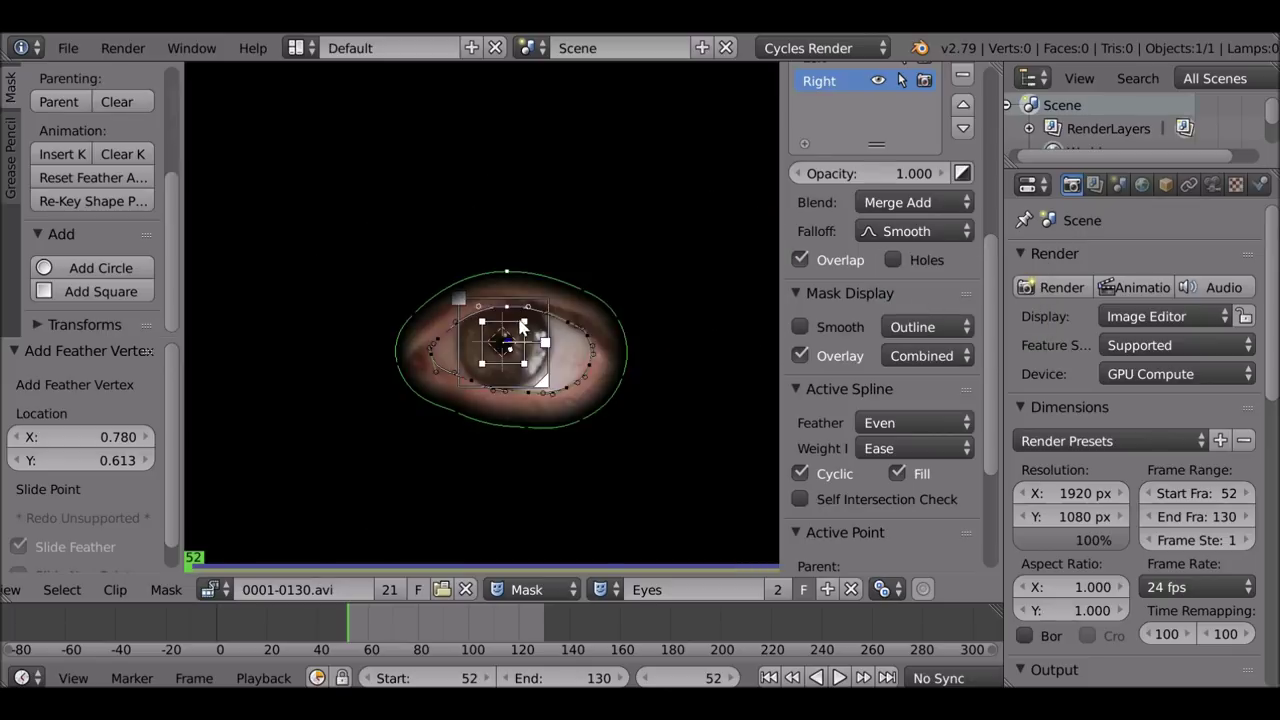
scroll(501, 334, up, 5)
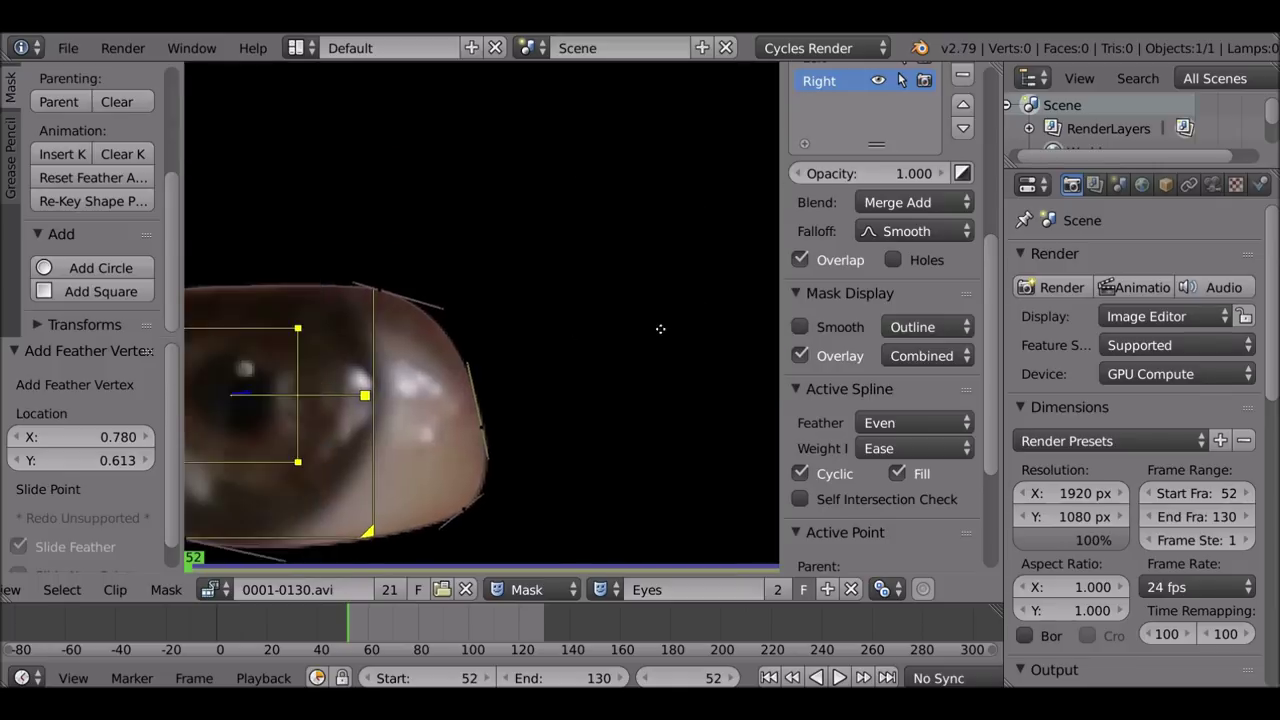
middle_drag(309, 276, 447, 290)
ctrl+shift+drag(439, 285, 437, 259)
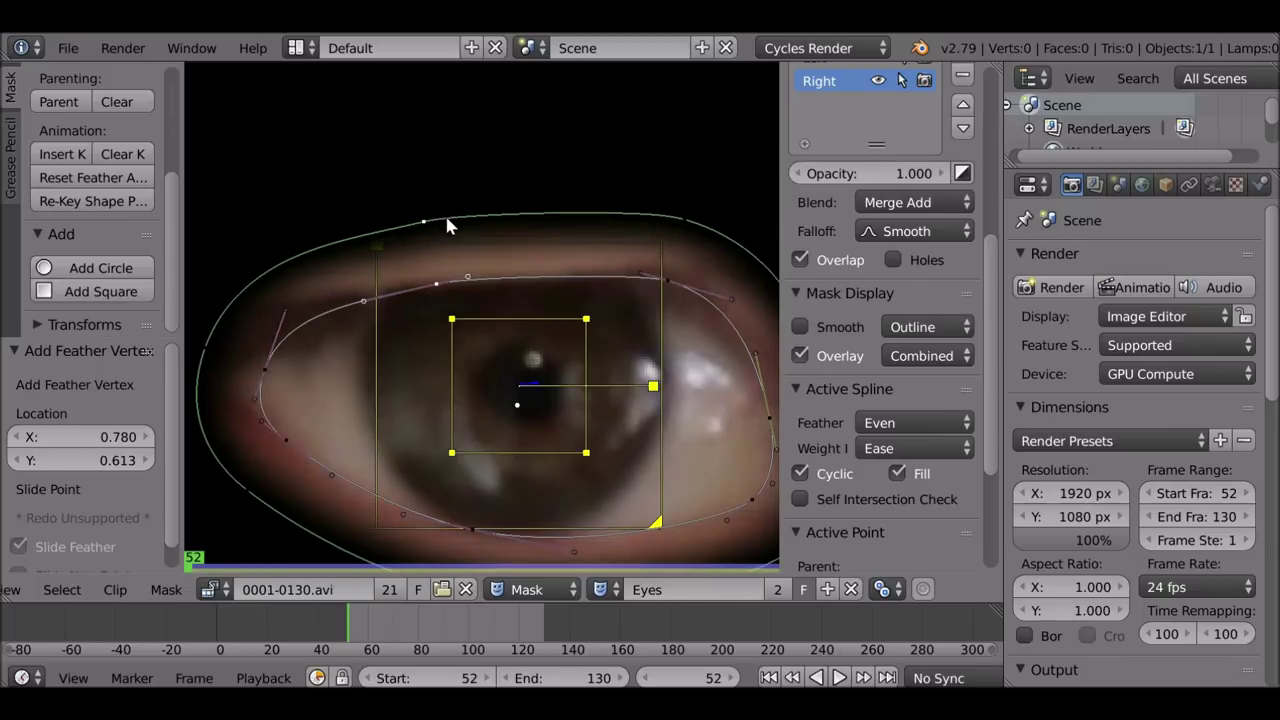
ctrl+shift+drag(447, 199, 459, 262)
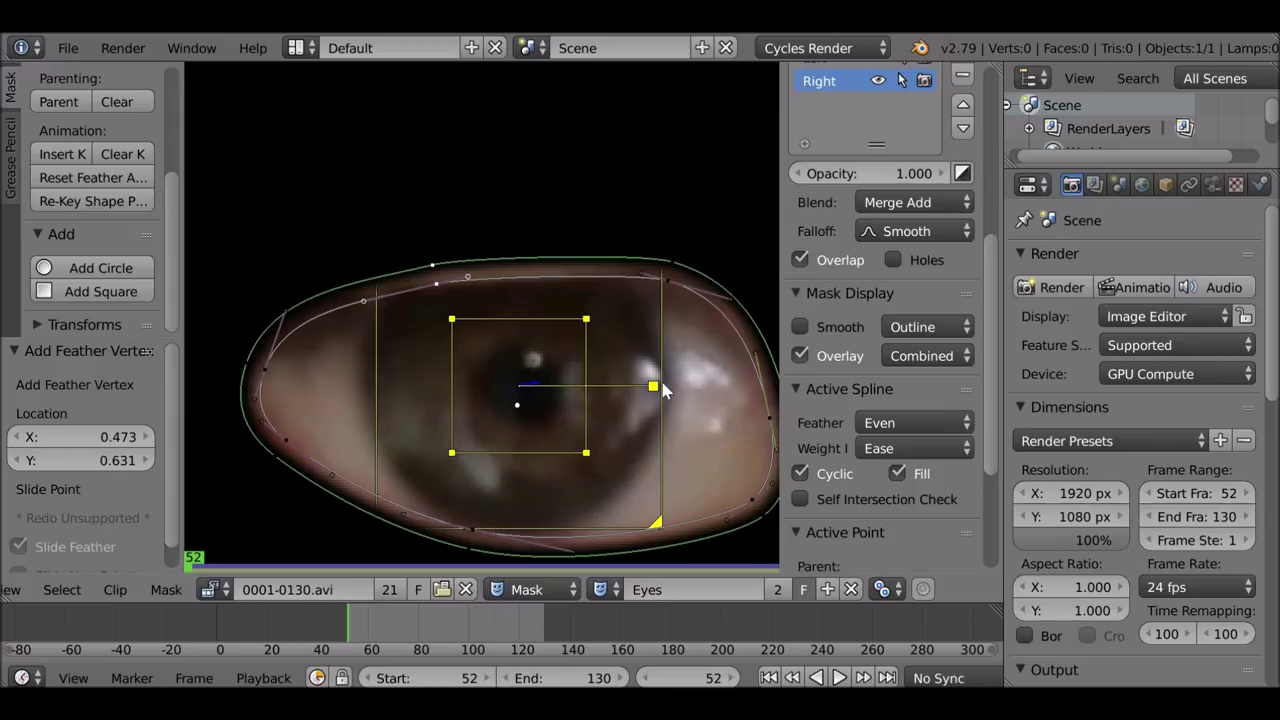
scroll(660, 380, down, 3)
scroll(890, 363, down, 2)
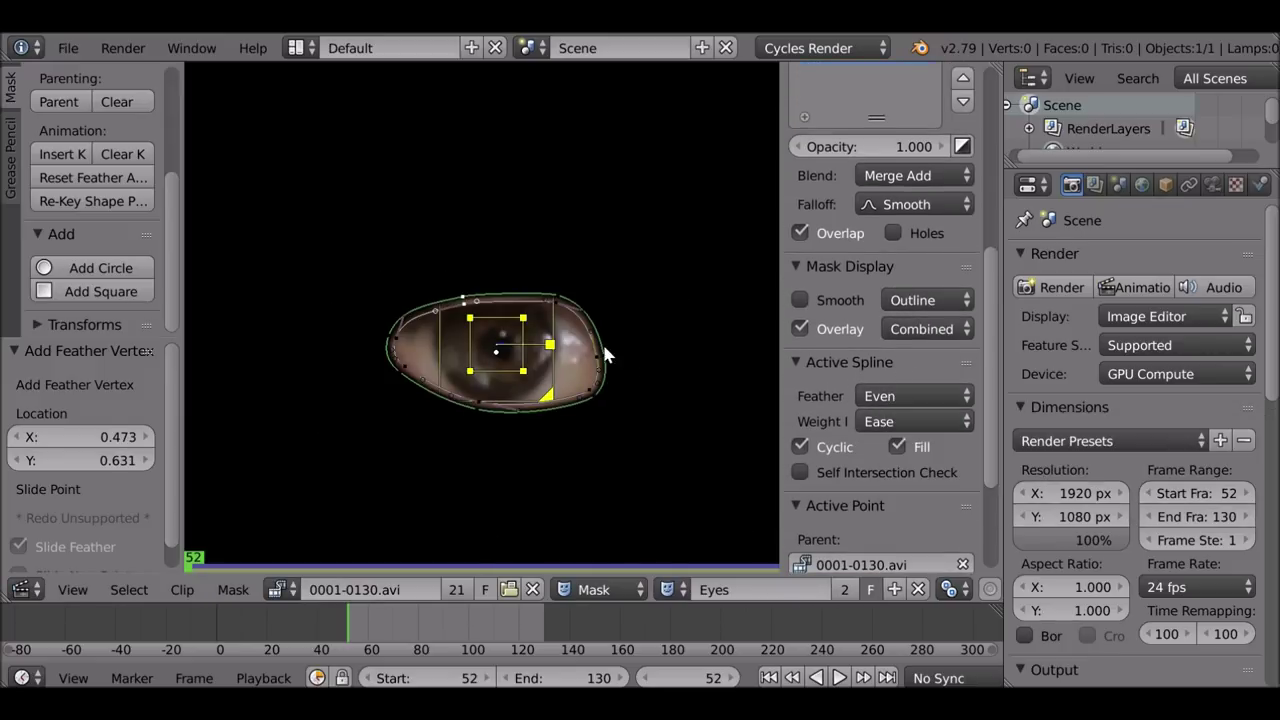
Step: Set the active spline's feather offset to Smooth and switch the area back to the compositing Node Editor
scroll(707, 352, up, 5)
scroll(707, 352, up, 3)
click(900, 396)
click(901, 342)
click(886, 401)
click(897, 350)
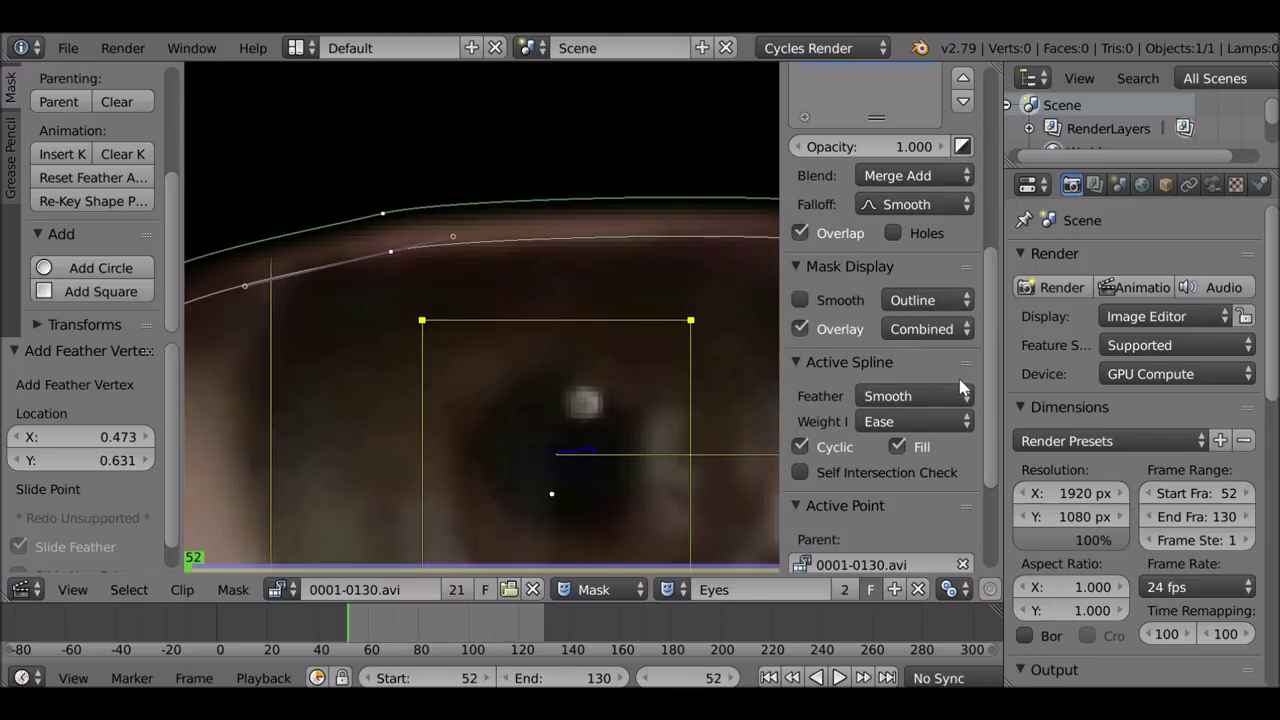
key(shift+F3)
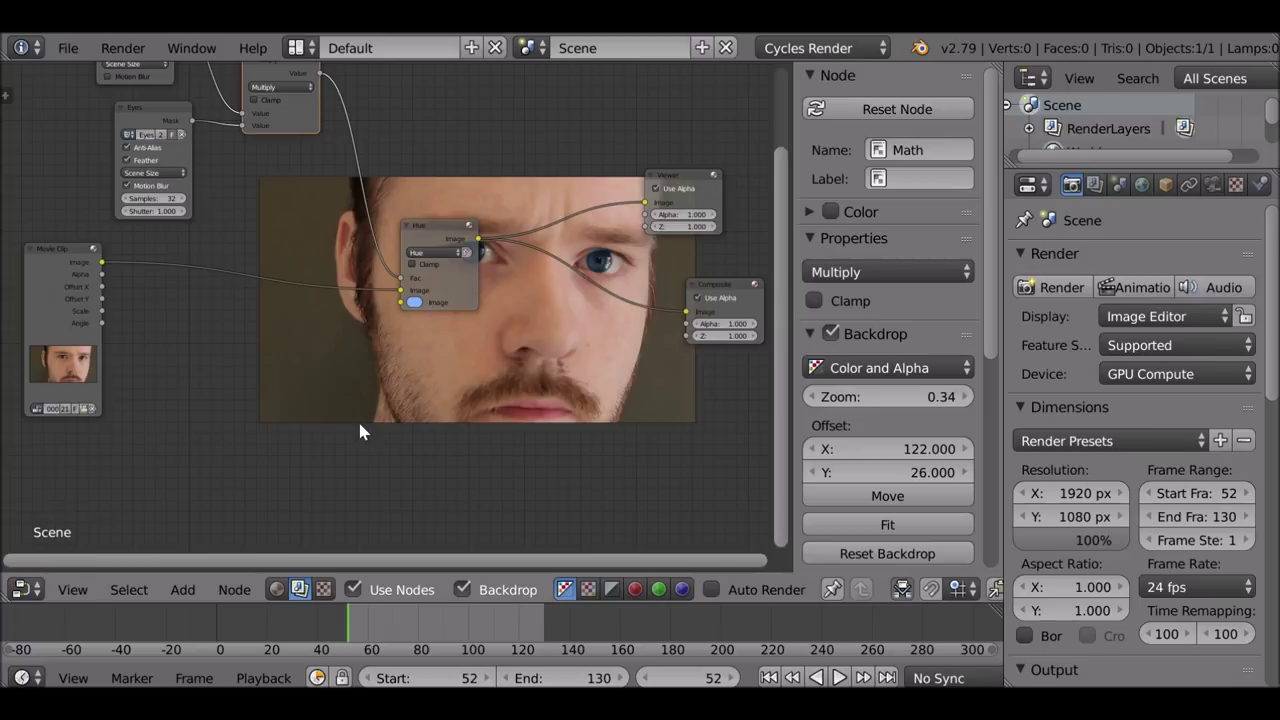